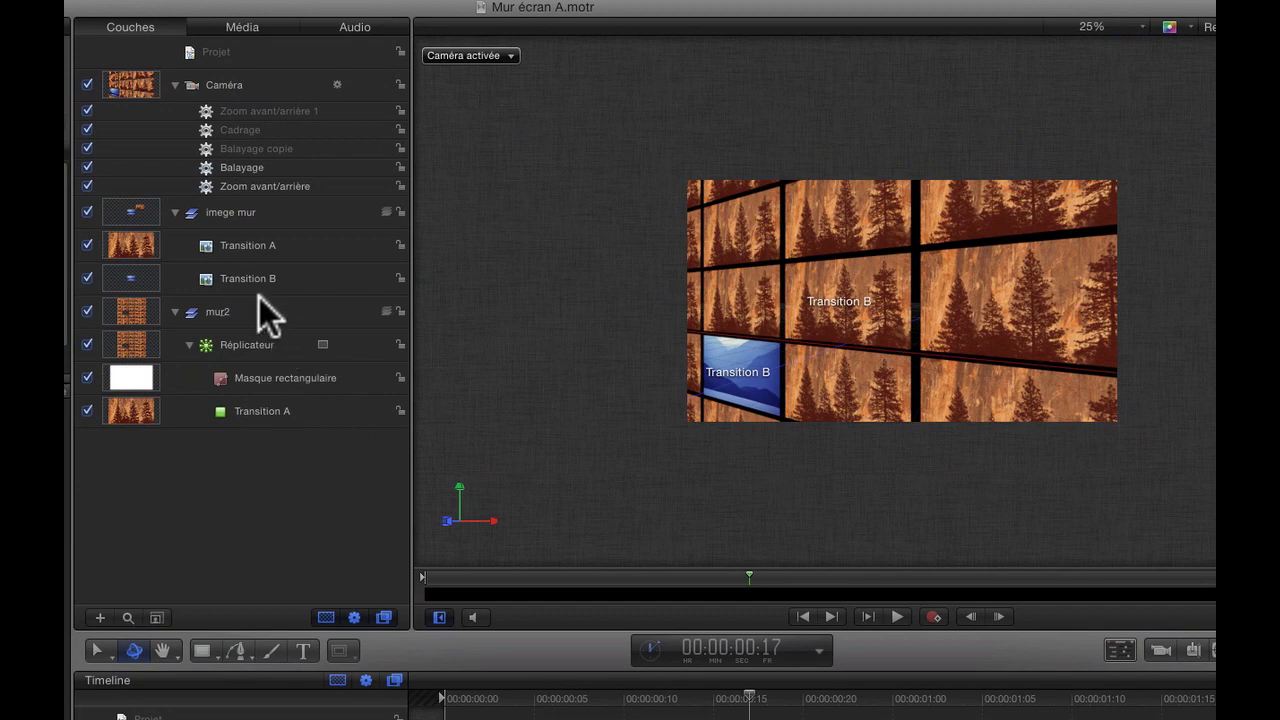
- Add Transition B as a cell of the replicator in the mur2 group and check it by temporarily disabling the Transition A cell
left_click_drag(257, 273, 246, 345)
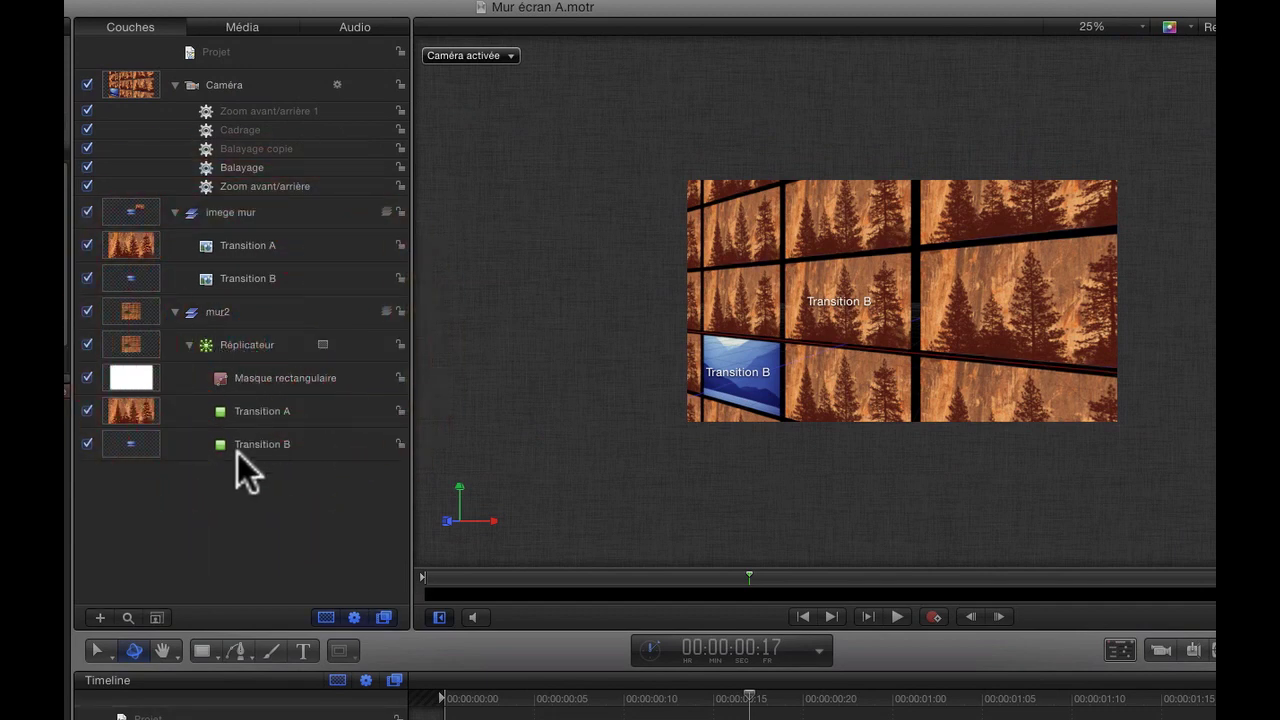
left_click(88, 411)
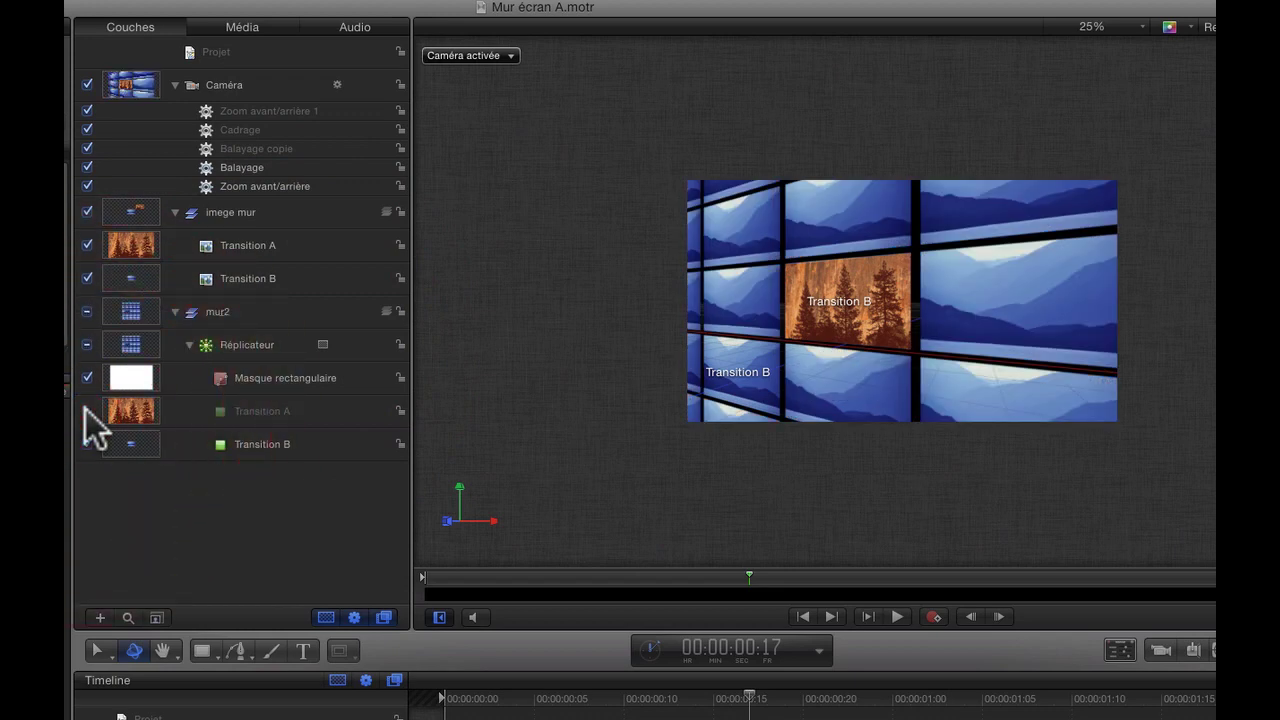
left_click(86, 410)
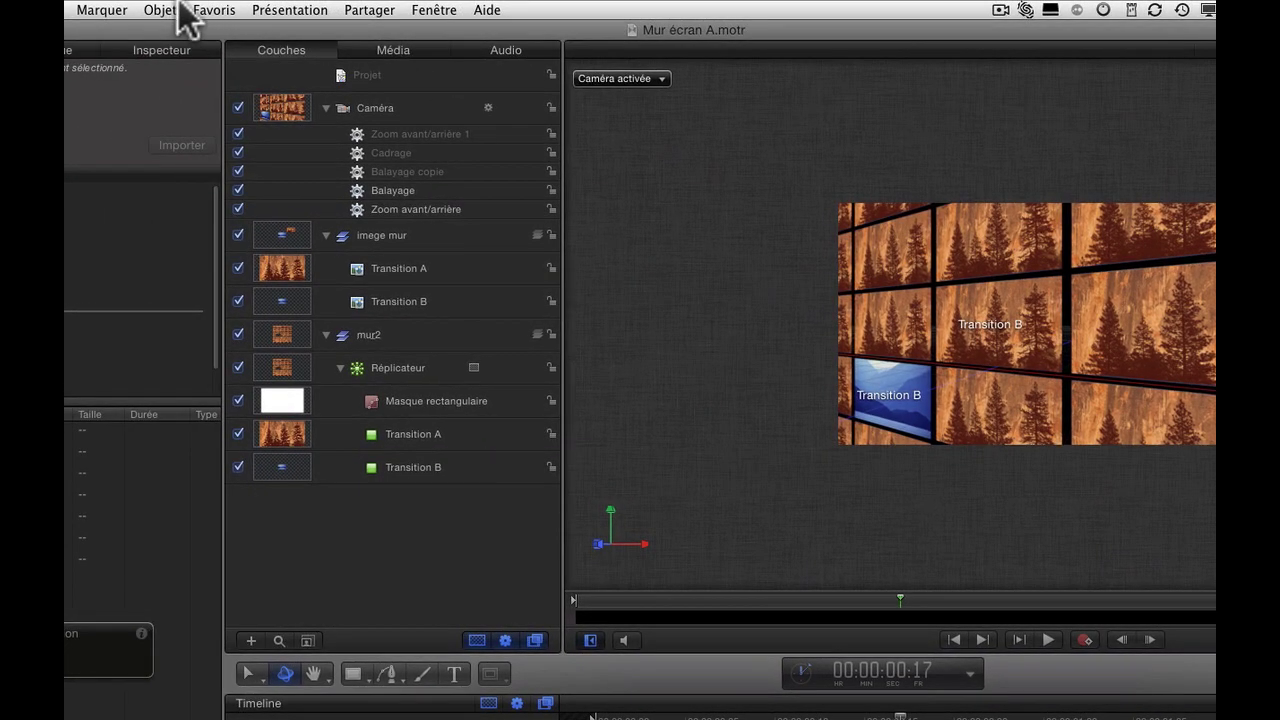
- Add a drop zone to the mur2 group and set its scale to 18 %, matching Transition A in the imege mur group
left_click(177, 12)
left_click(181, 95)
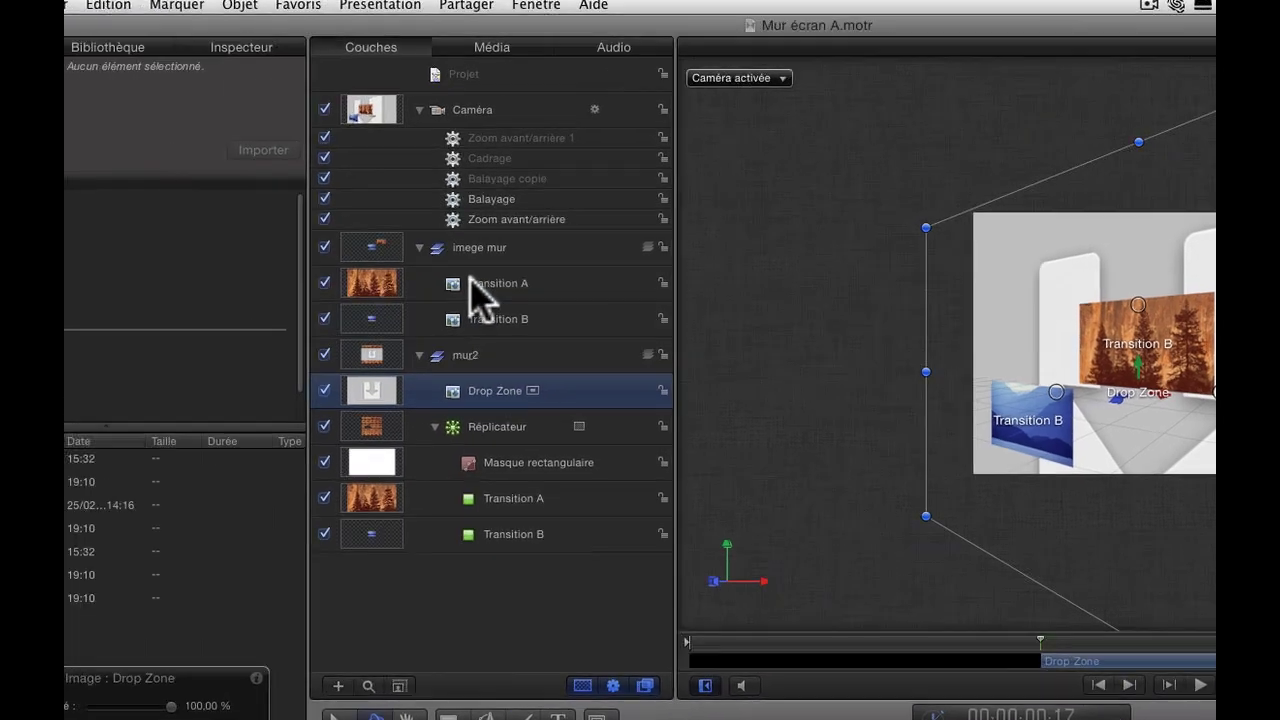
left_click(369, 265)
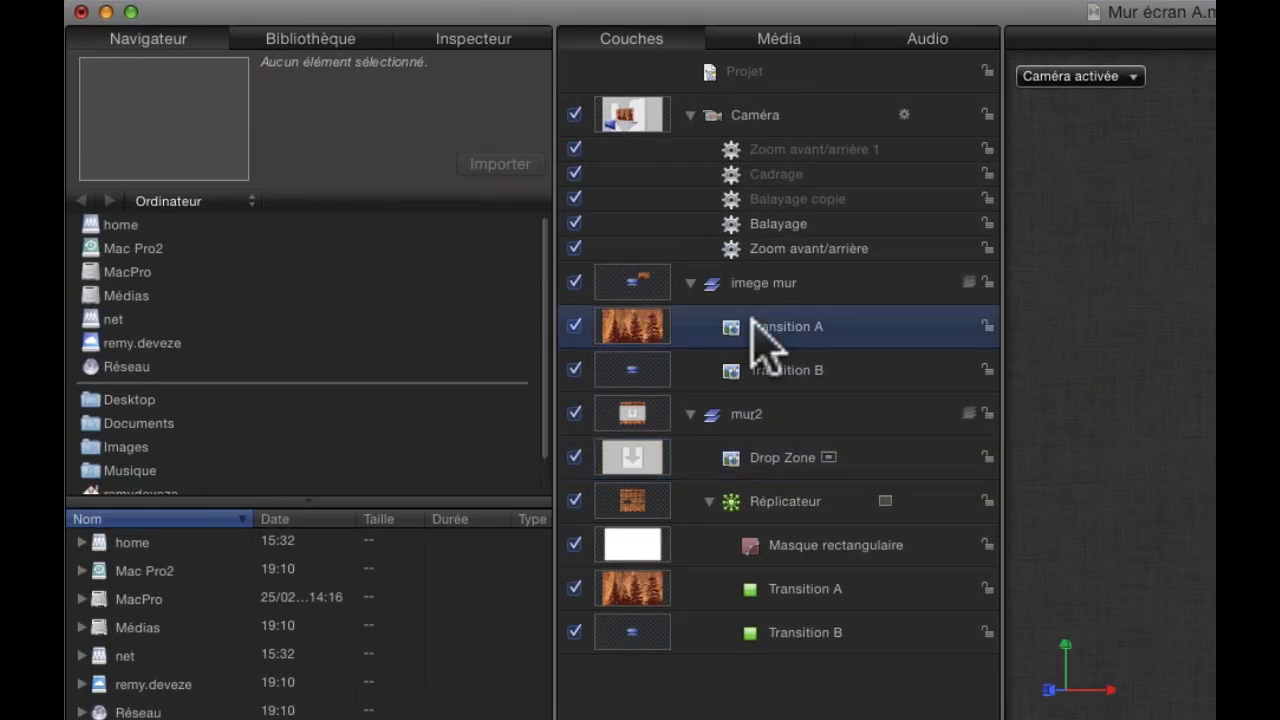
left_click(440, 36)
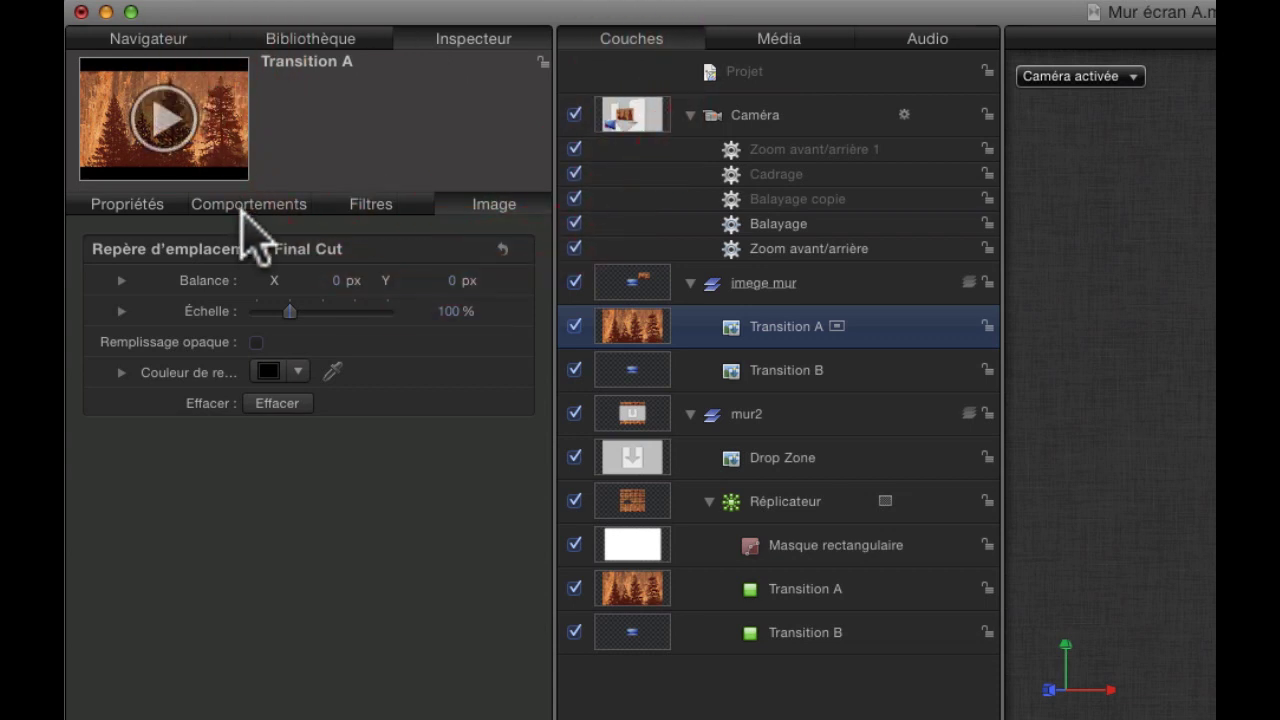
left_click(140, 205)
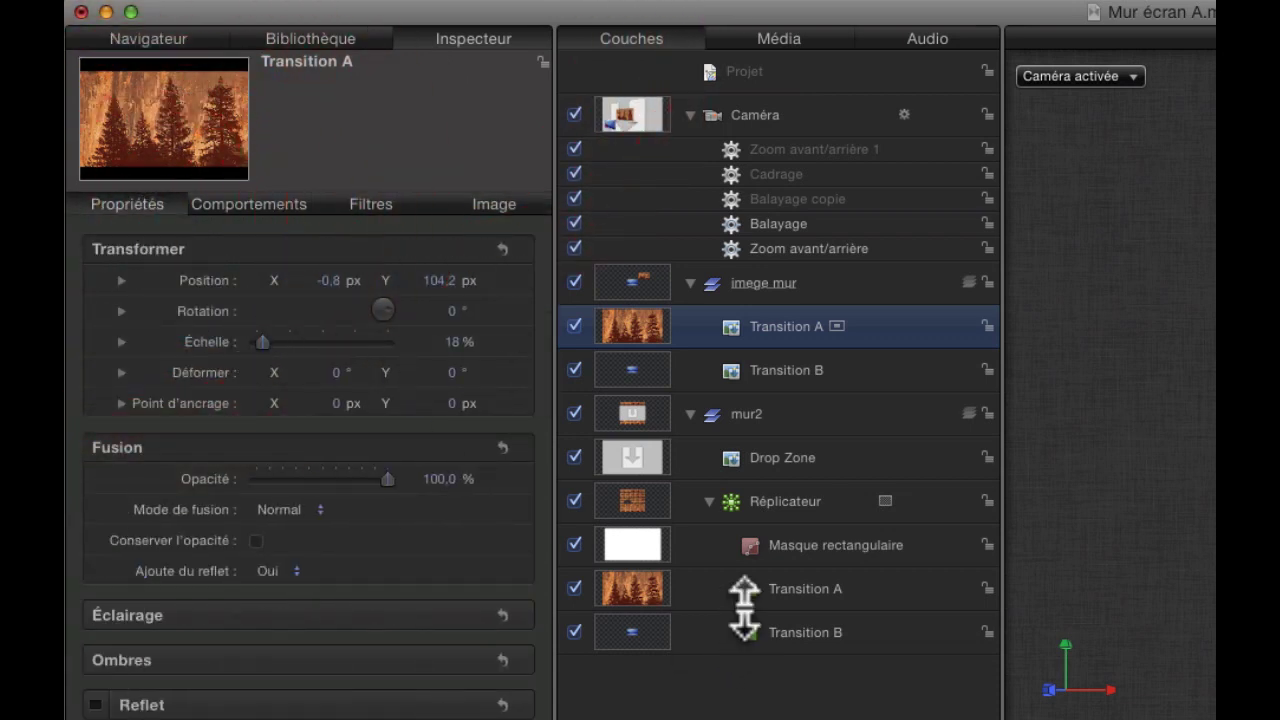
left_click(765, 458)
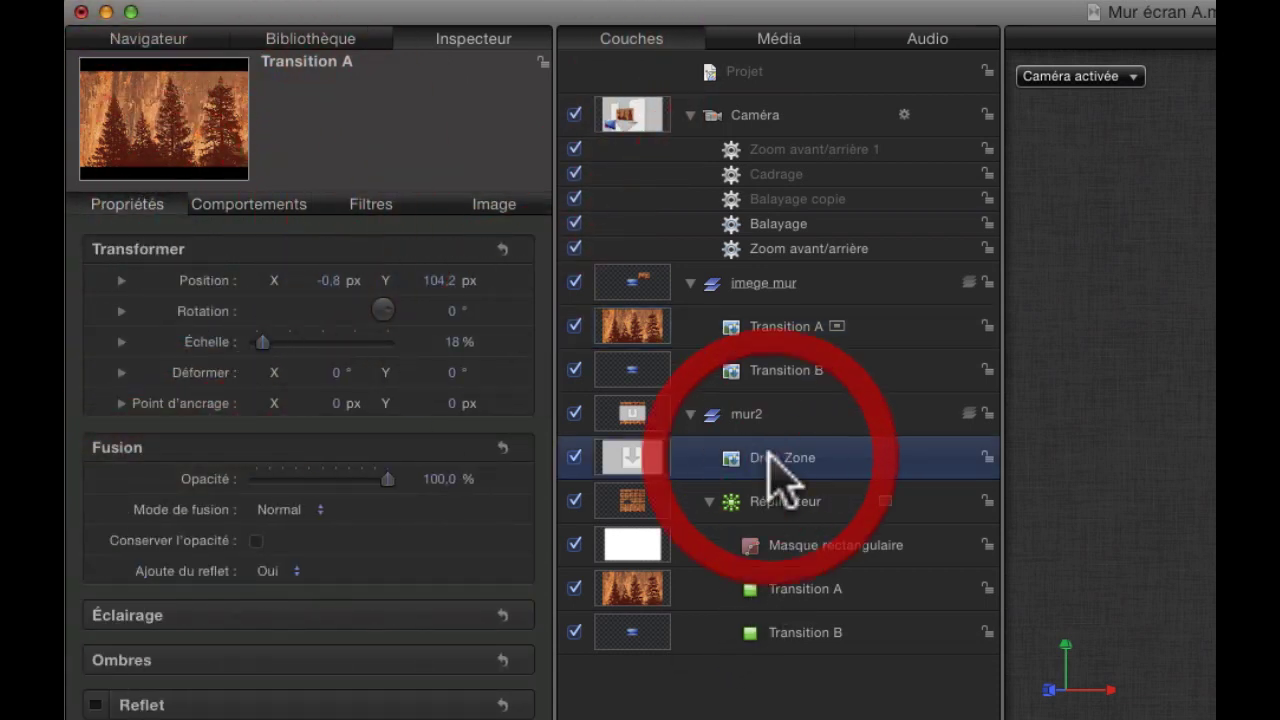
left_click(152, 212)
left_click(447, 342)
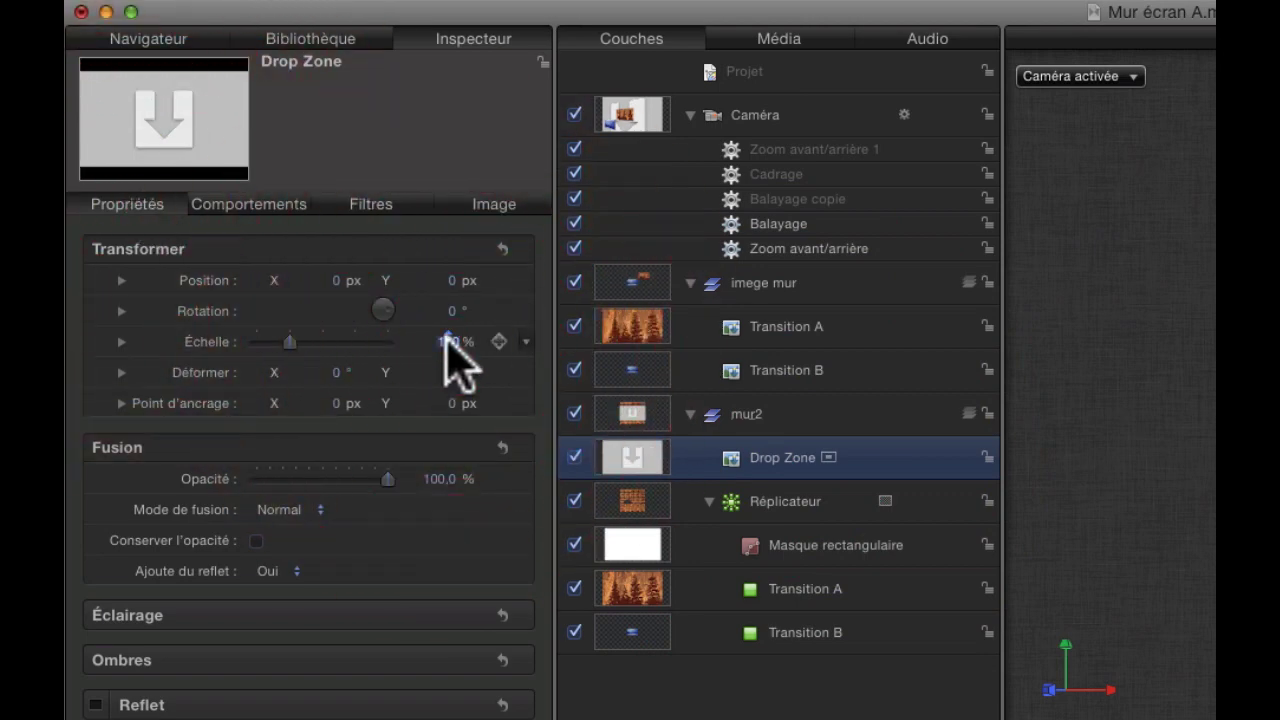
type("18")
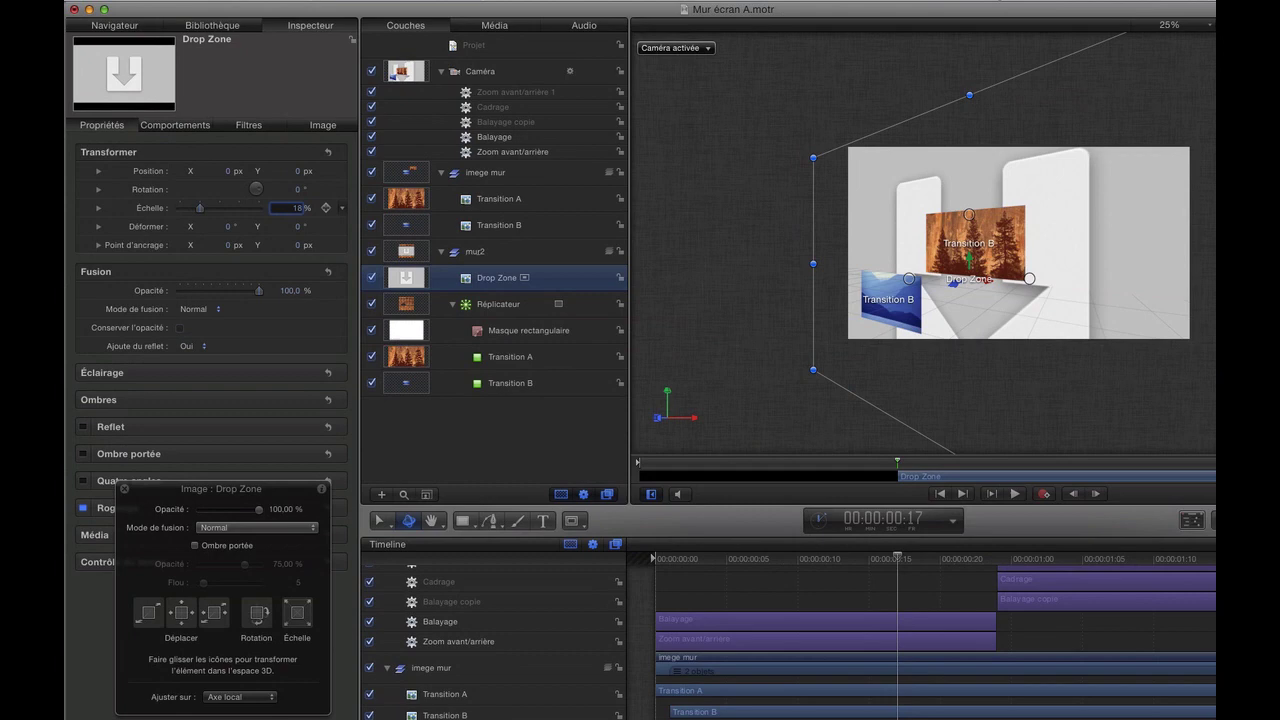
key("Return")
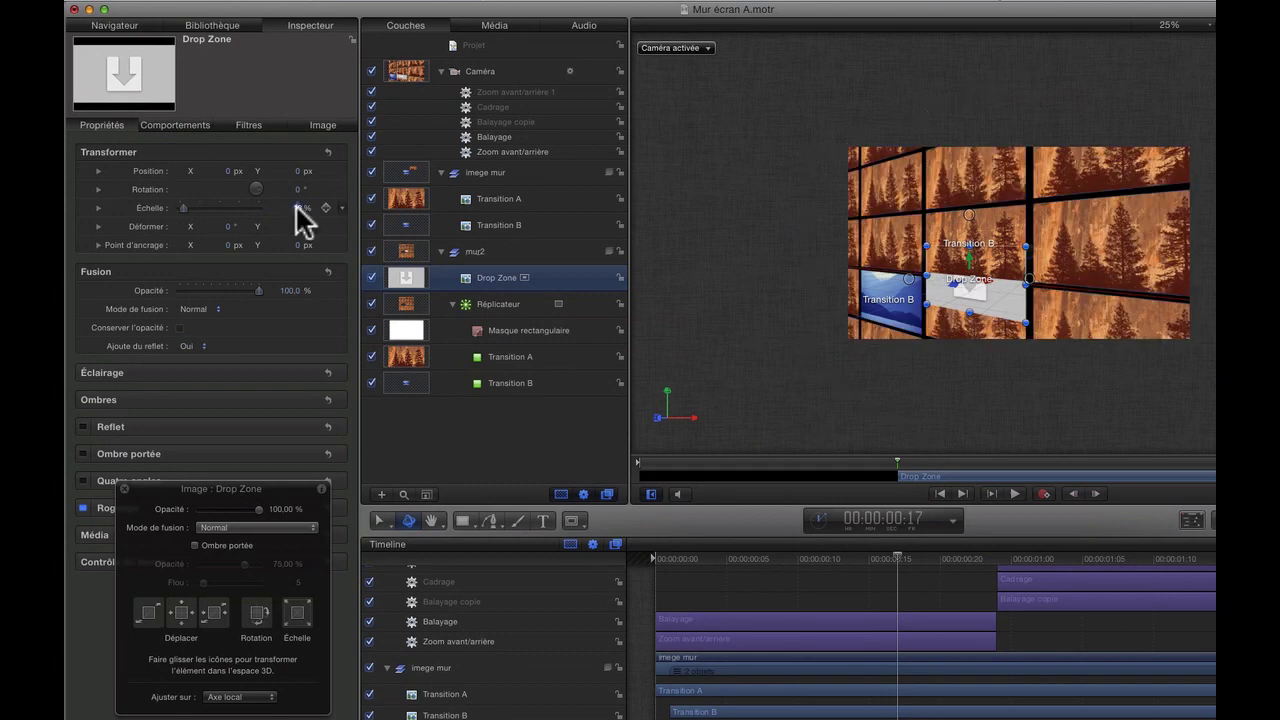
- Hide the Drop Zone layer and make it the replicator's only active cell, disabling the Transition A and Transition B cells
left_click(371, 277)
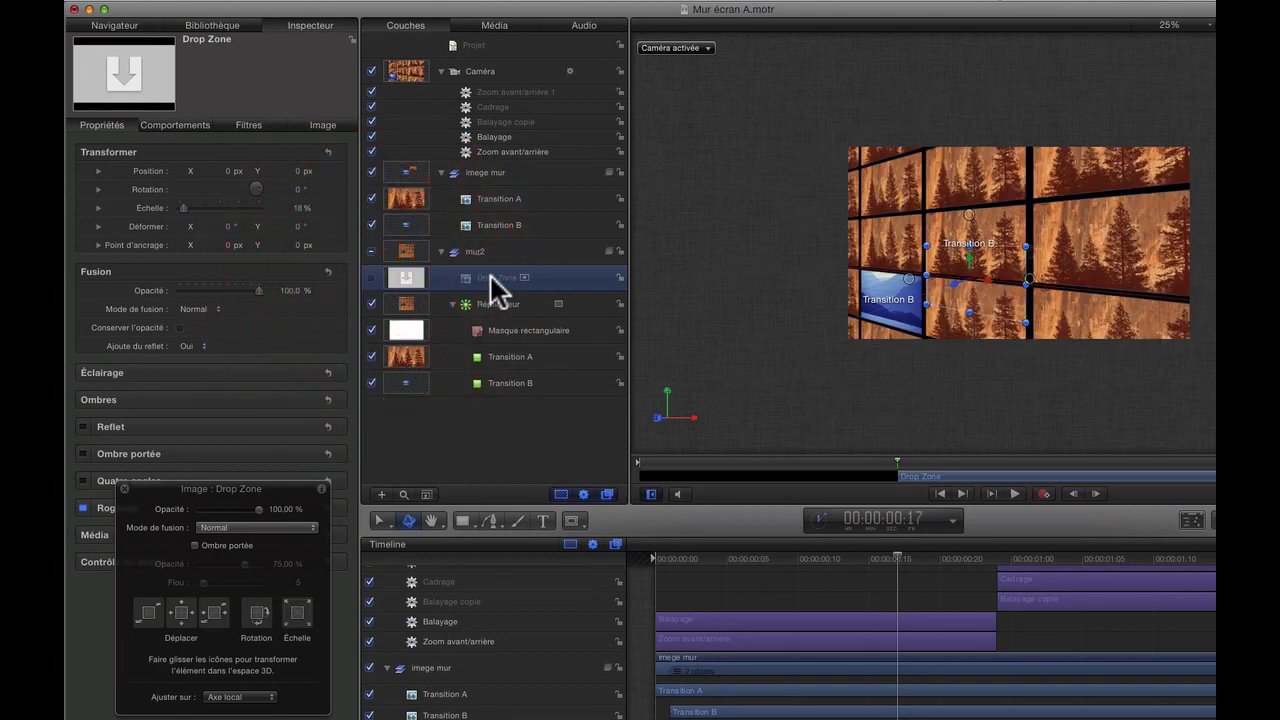
left_click_drag(491, 277, 506, 312)
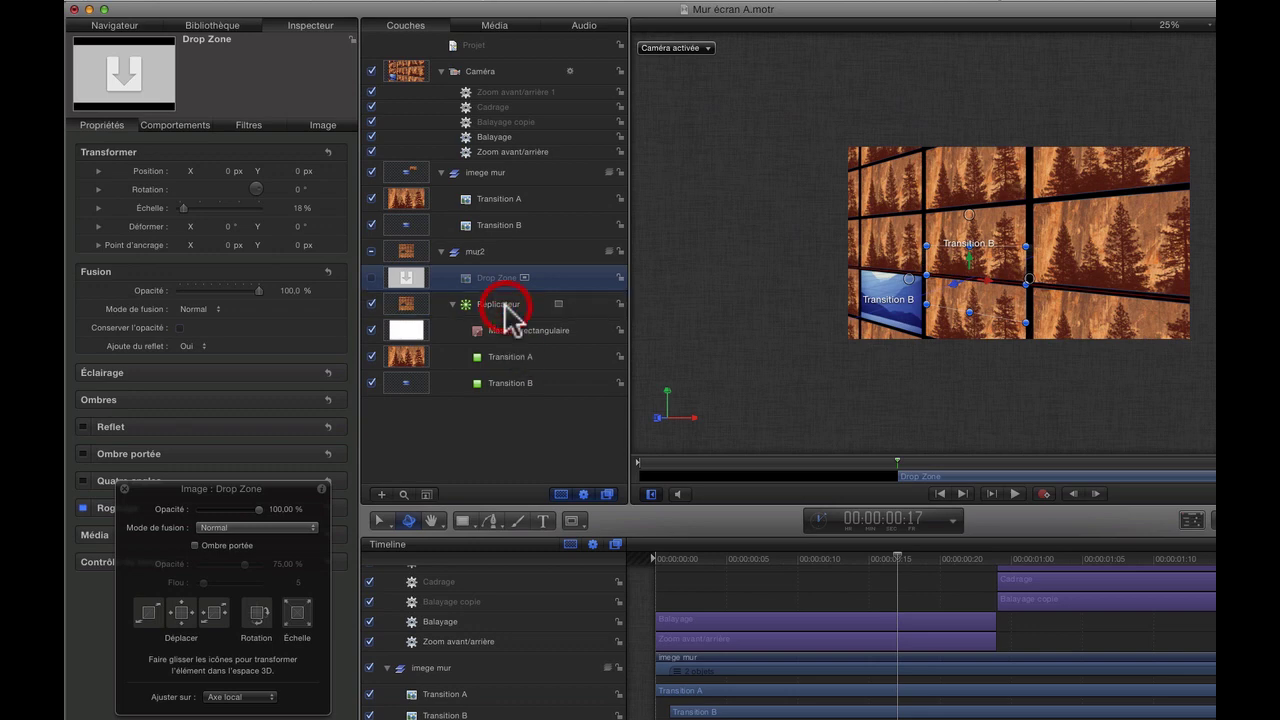
left_click(371, 356)
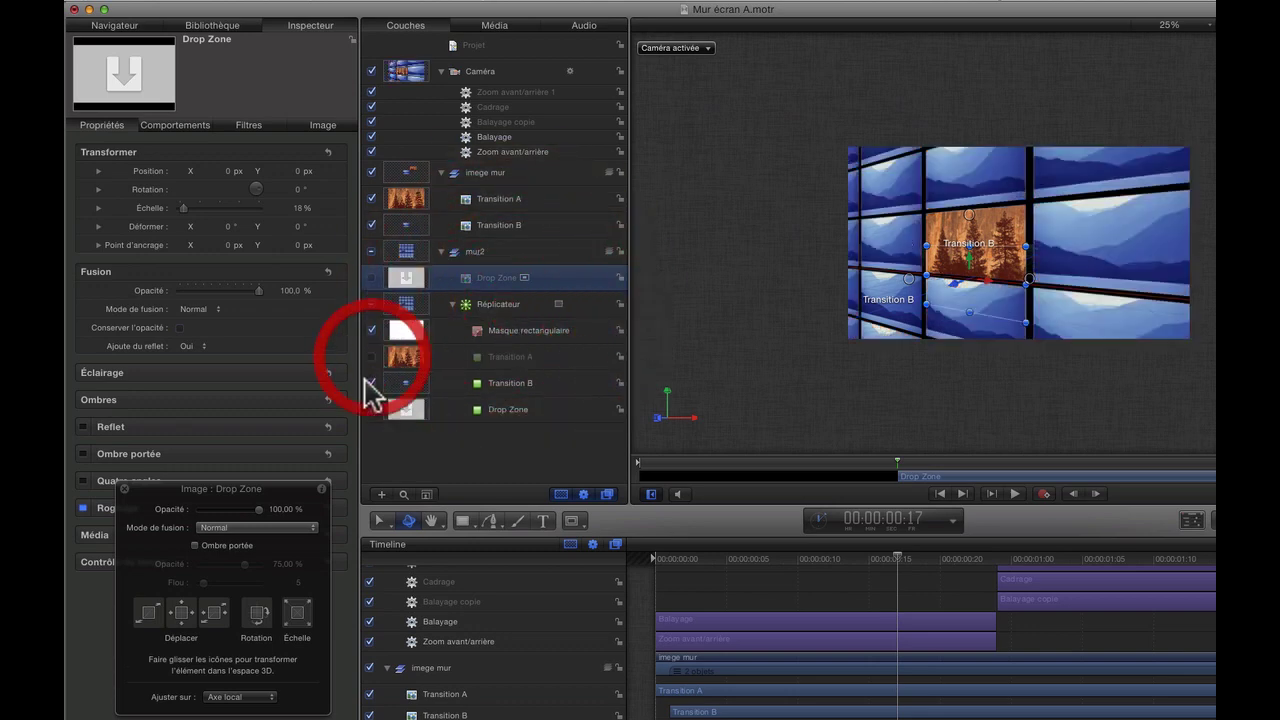
left_click(370, 383)
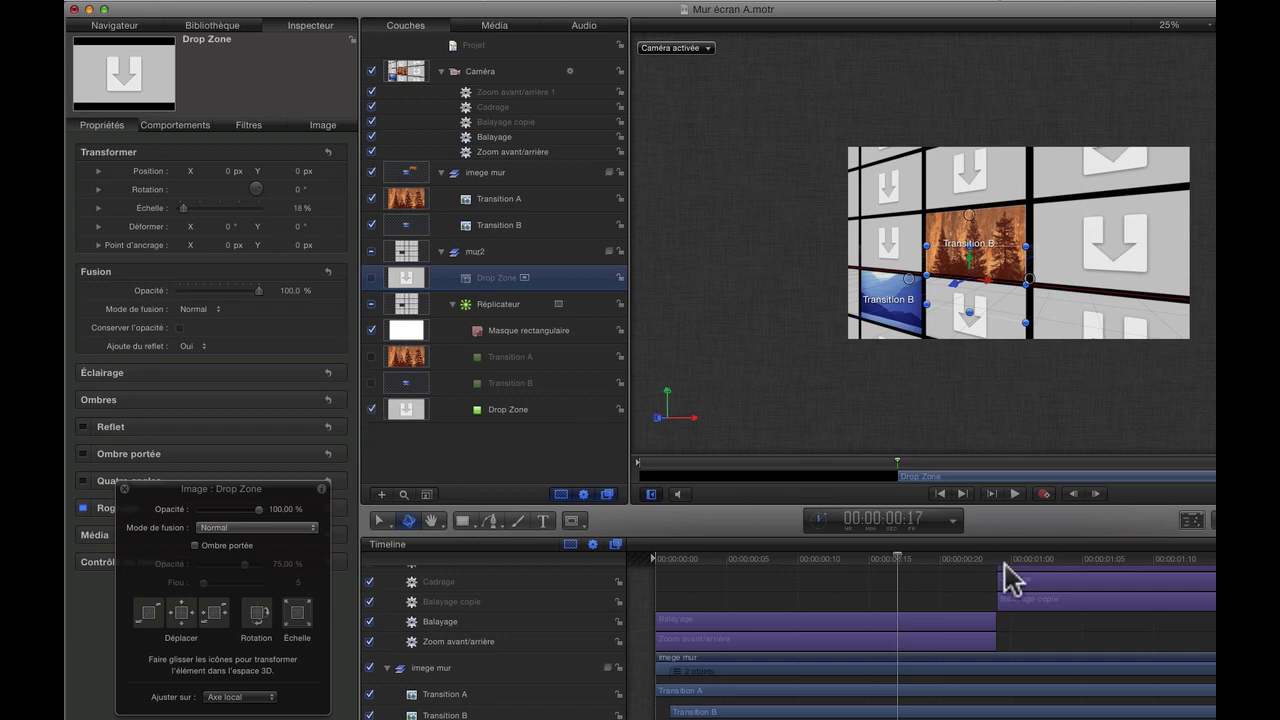
- Preview the camera animation over the screen wall, then park the playhead at 00:00:00:19
left_click_drag(700, 566, 988, 578)
key("space")
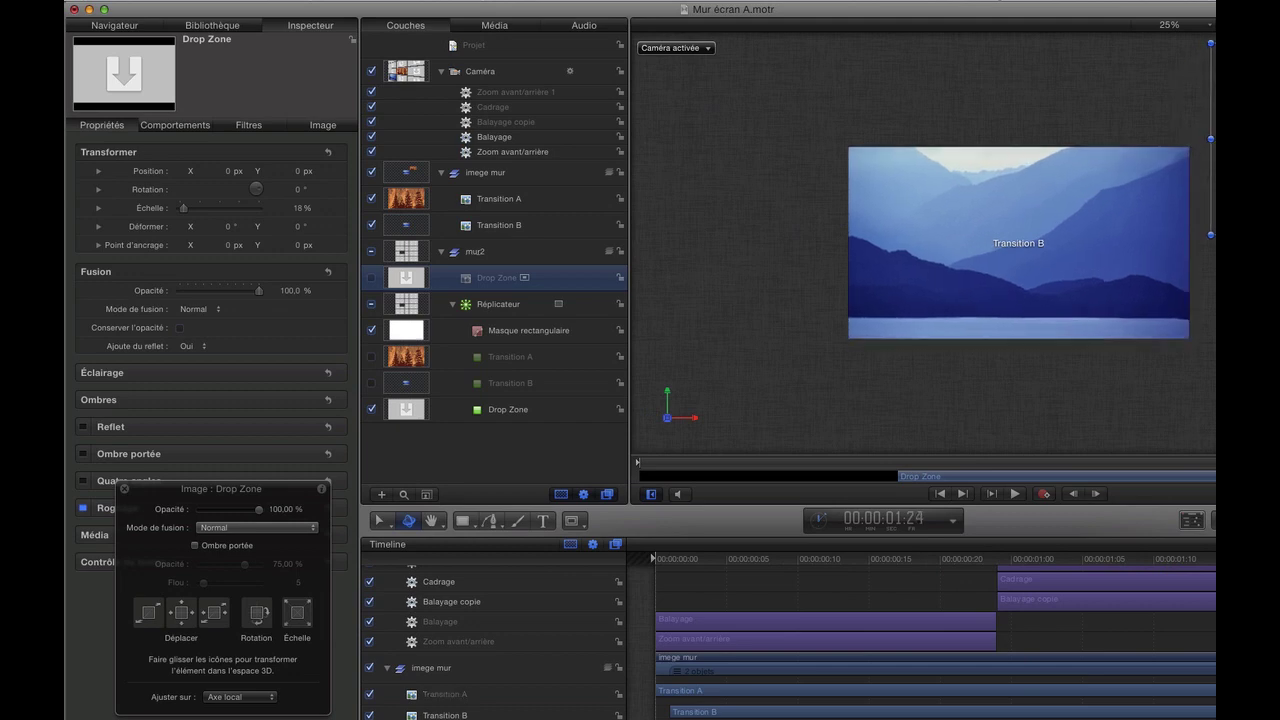
left_click(920, 580)
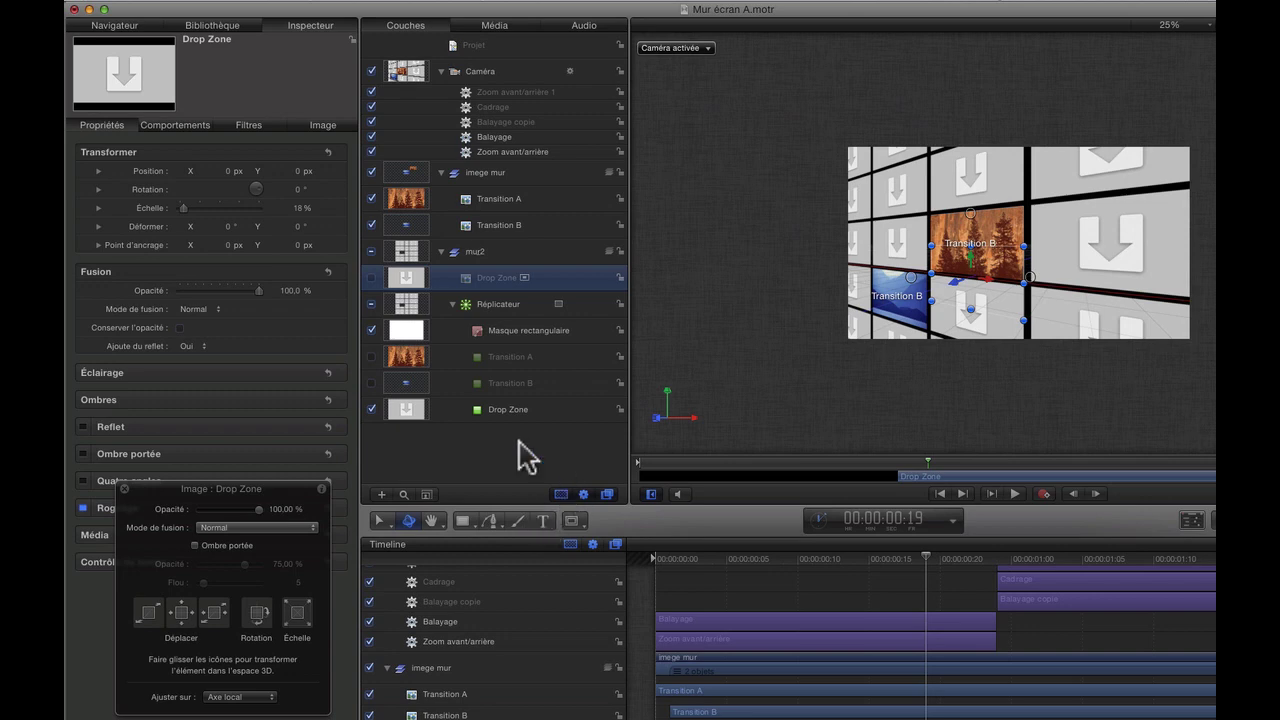
- Examine the cell controls of the replicator's Transition A cell, including its opacity gradient and the opacity of the gradient's first tag
left_click(511, 361)
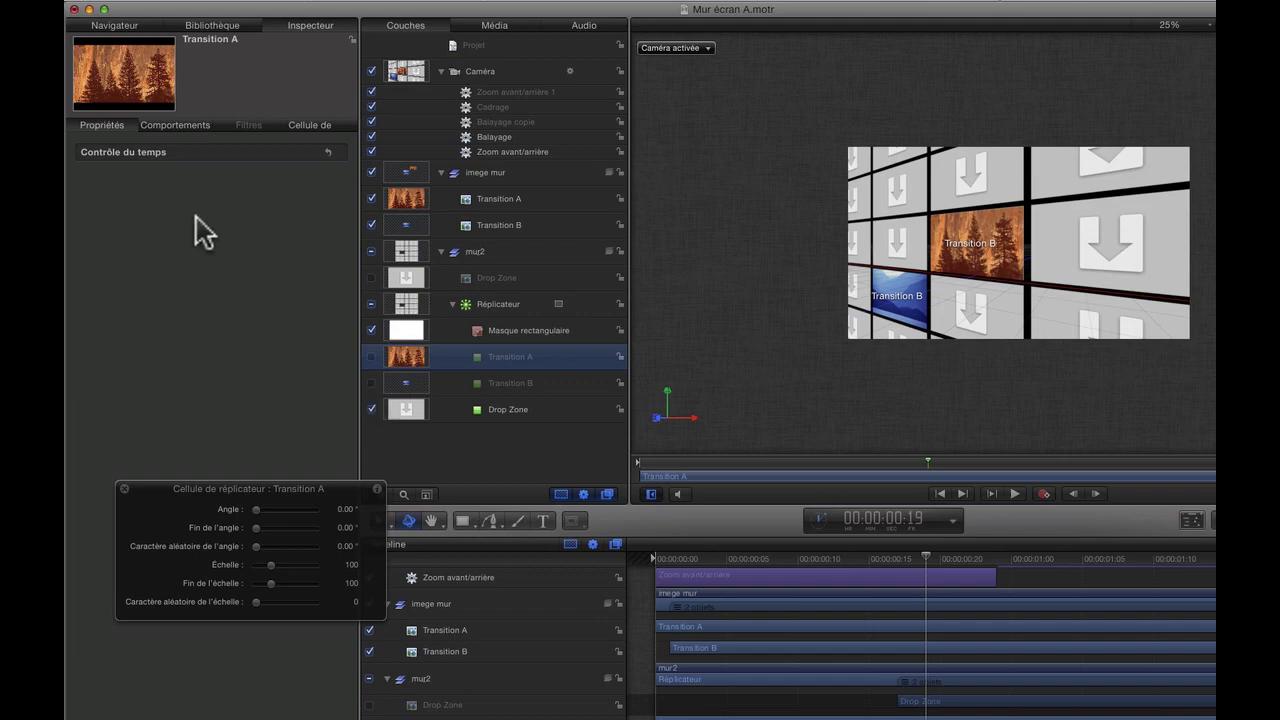
left_click(525, 362)
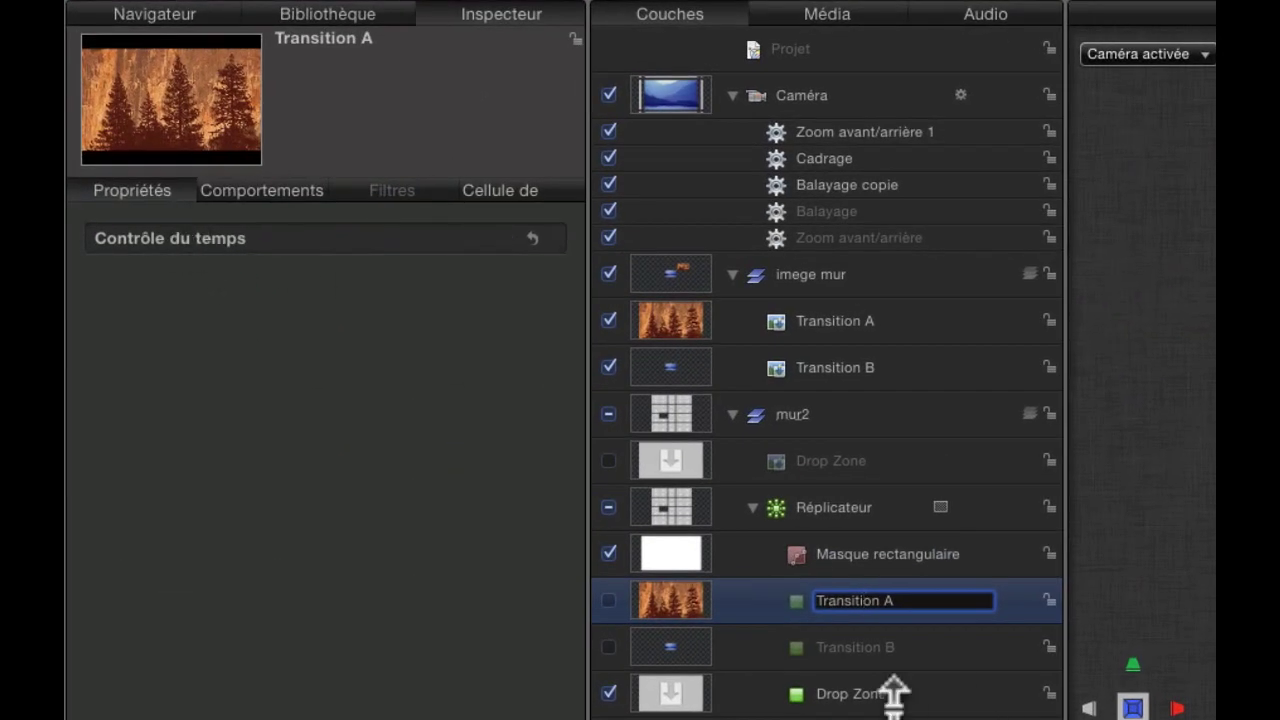
left_click(748, 620)
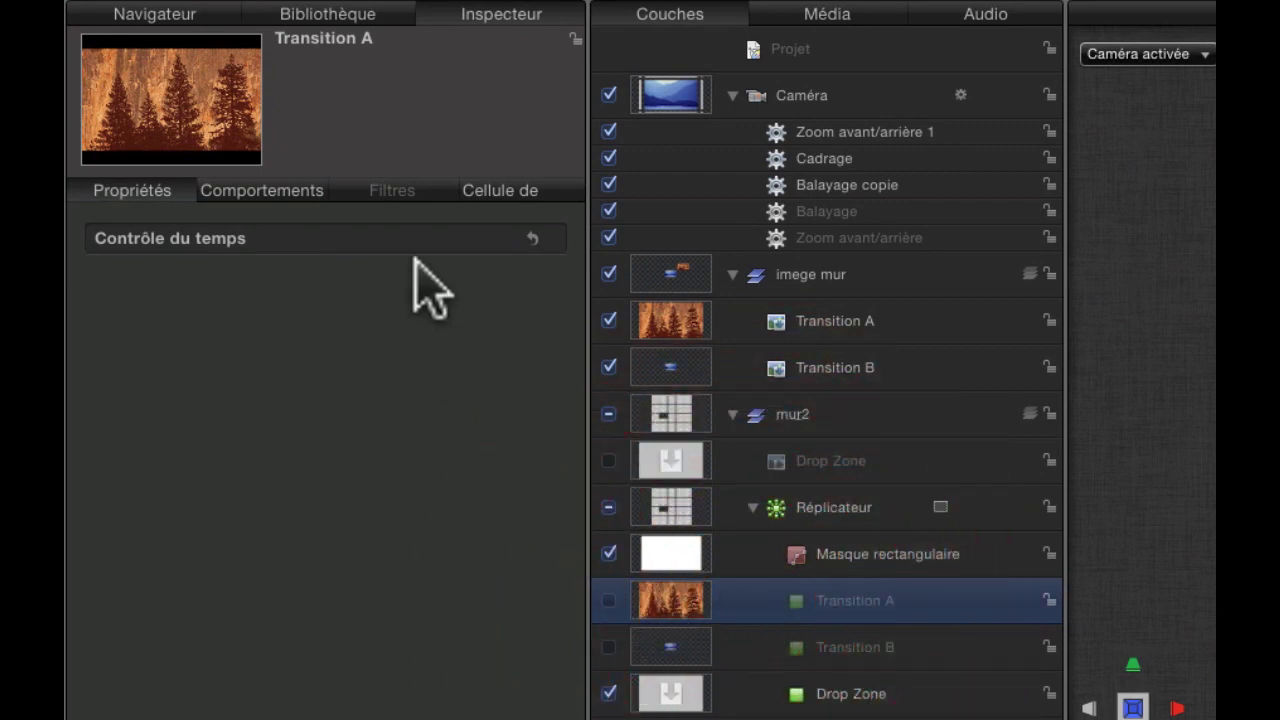
left_click(486, 192)
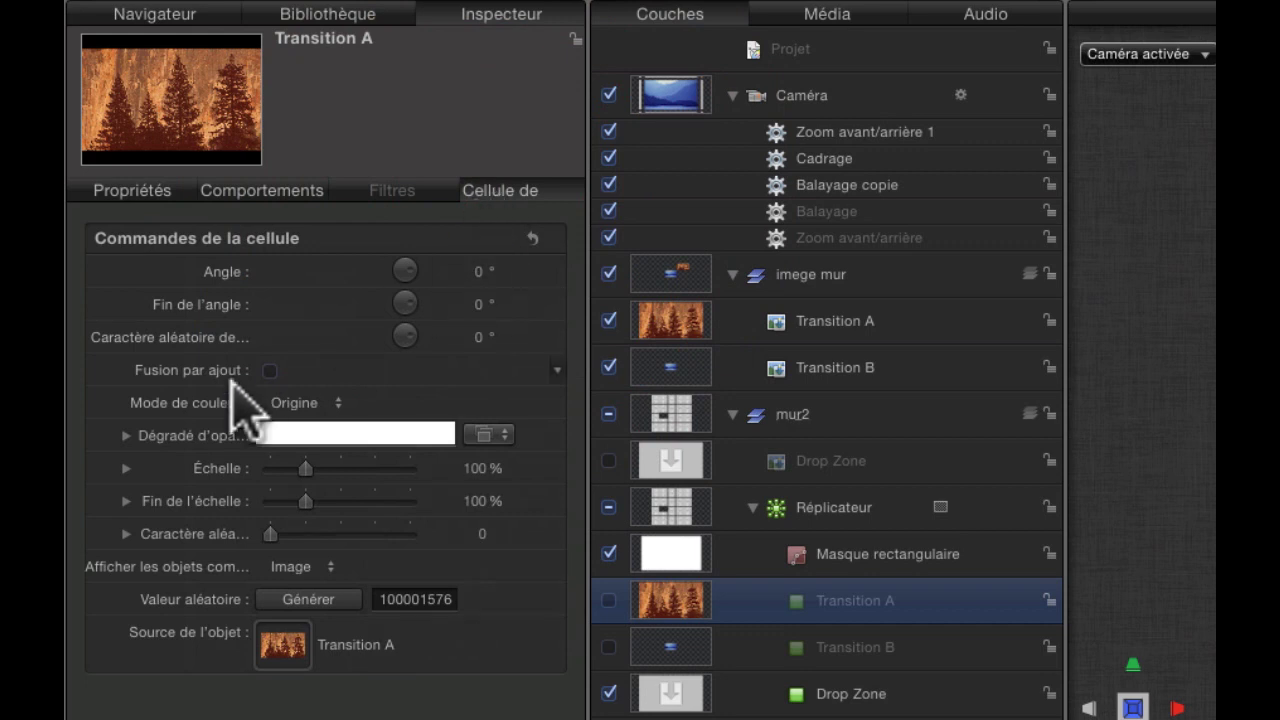
left_click(126, 436)
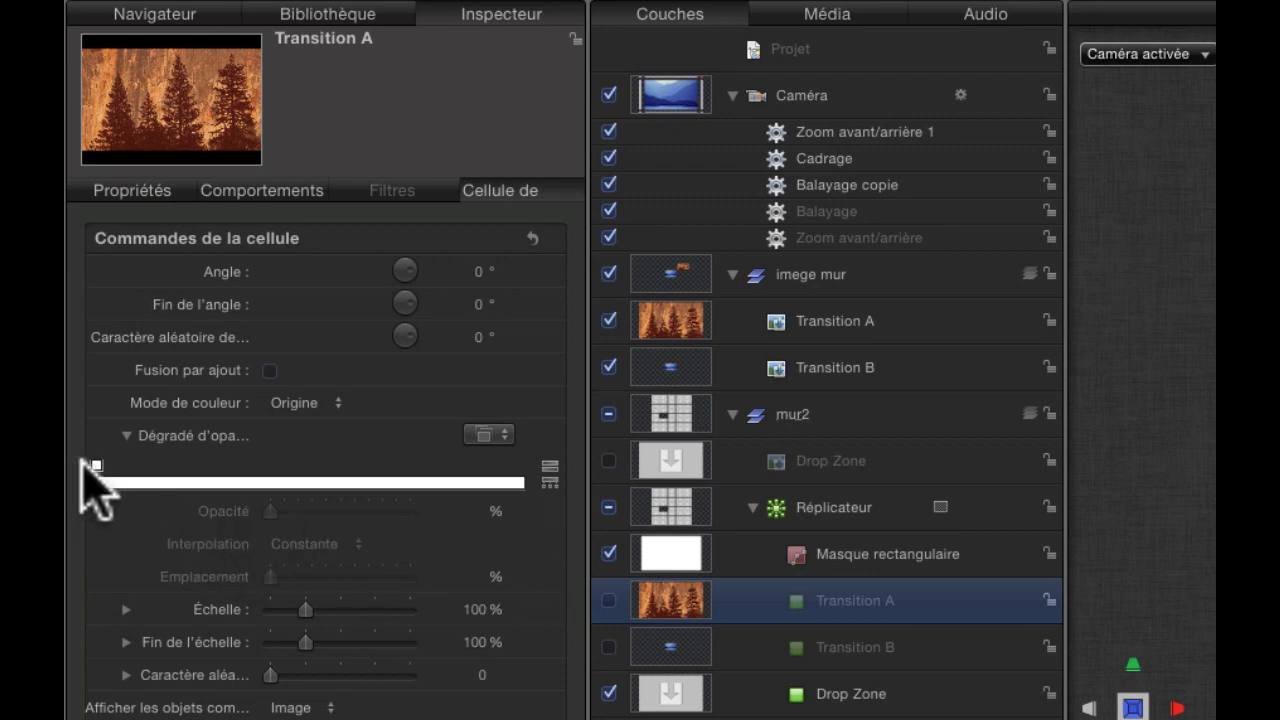
left_click(96, 465)
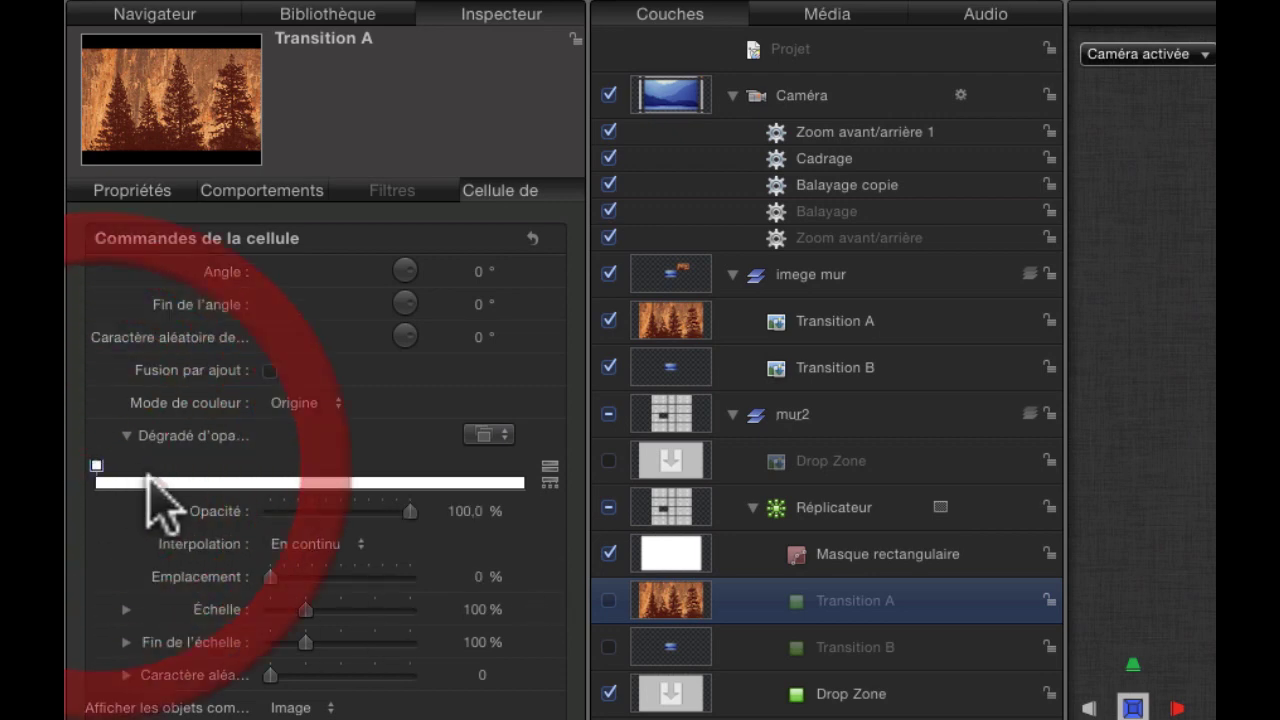
left_click_drag(408, 512, 473, 530)
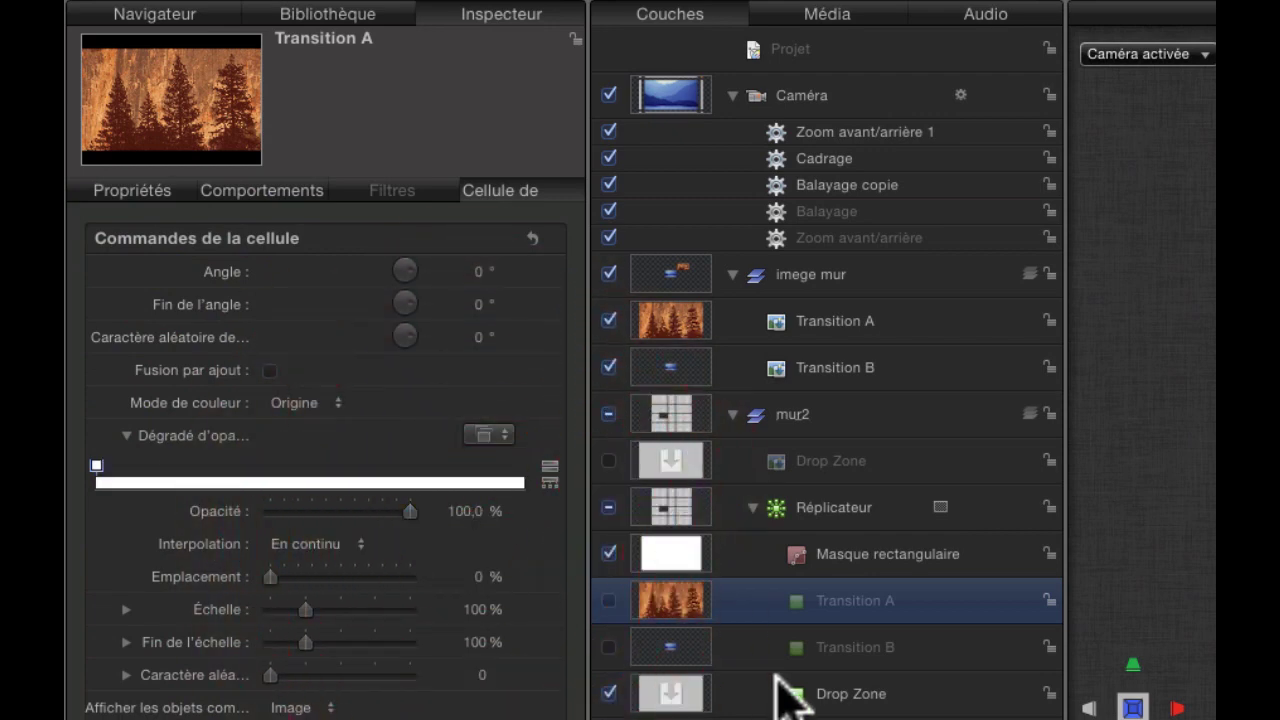
- Examine the opacity gradient of the replicator's Drop Zone cell and try out its opacity control
left_click(705, 692)
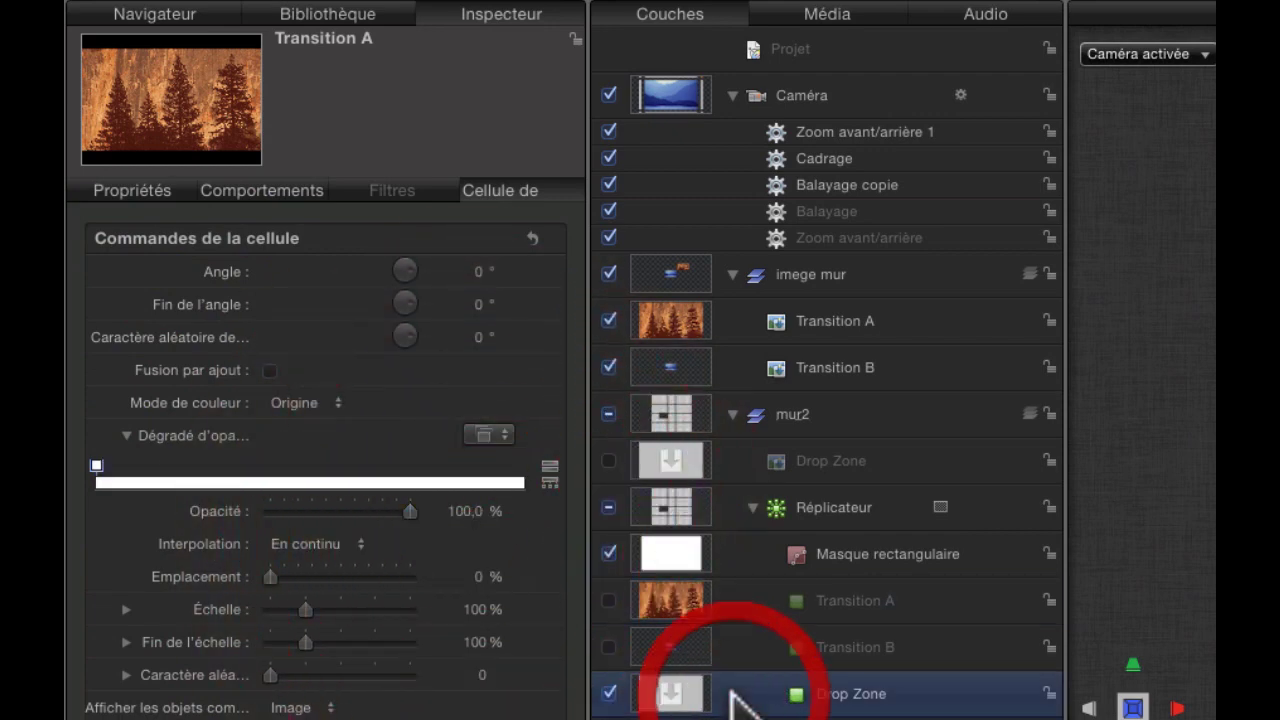
left_click(125, 435)
left_click(95, 464)
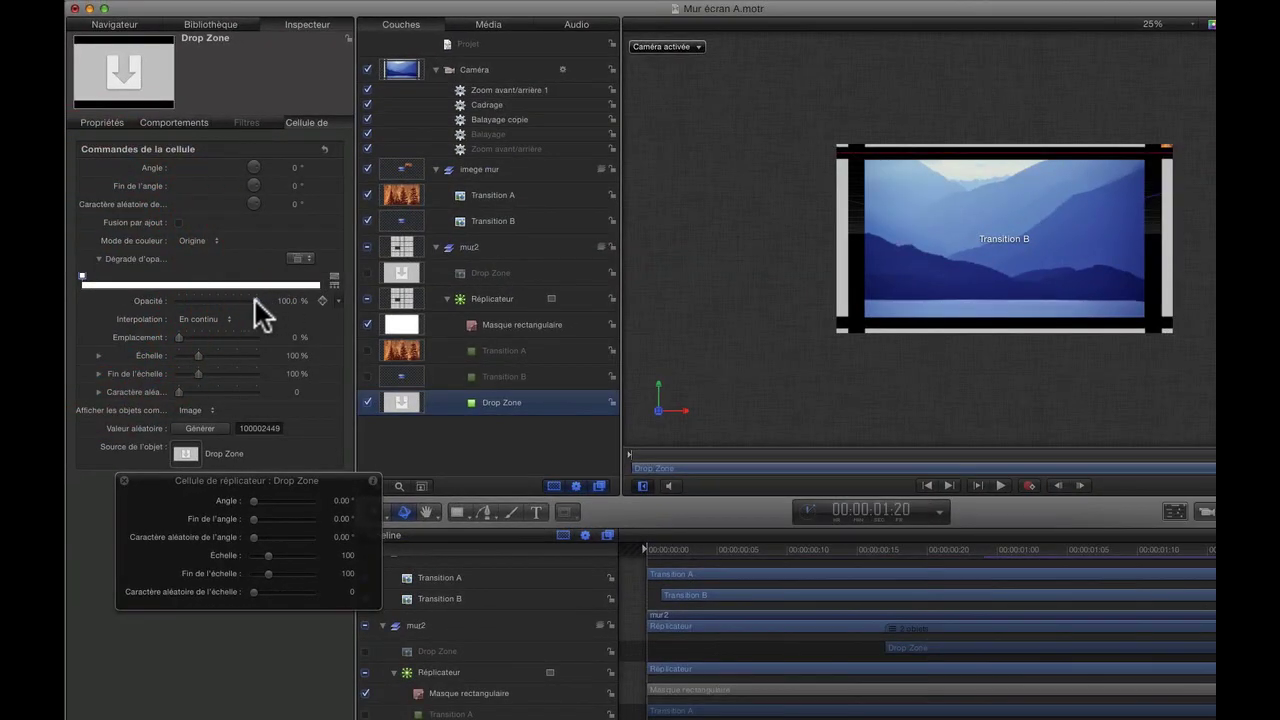
mouse_move(255, 300)
left_mouse_down()
mouse_move(115, 299)
mouse_move(298, 316)
mouse_move(124, 303)
mouse_move(258, 302)
left_mouse_up()
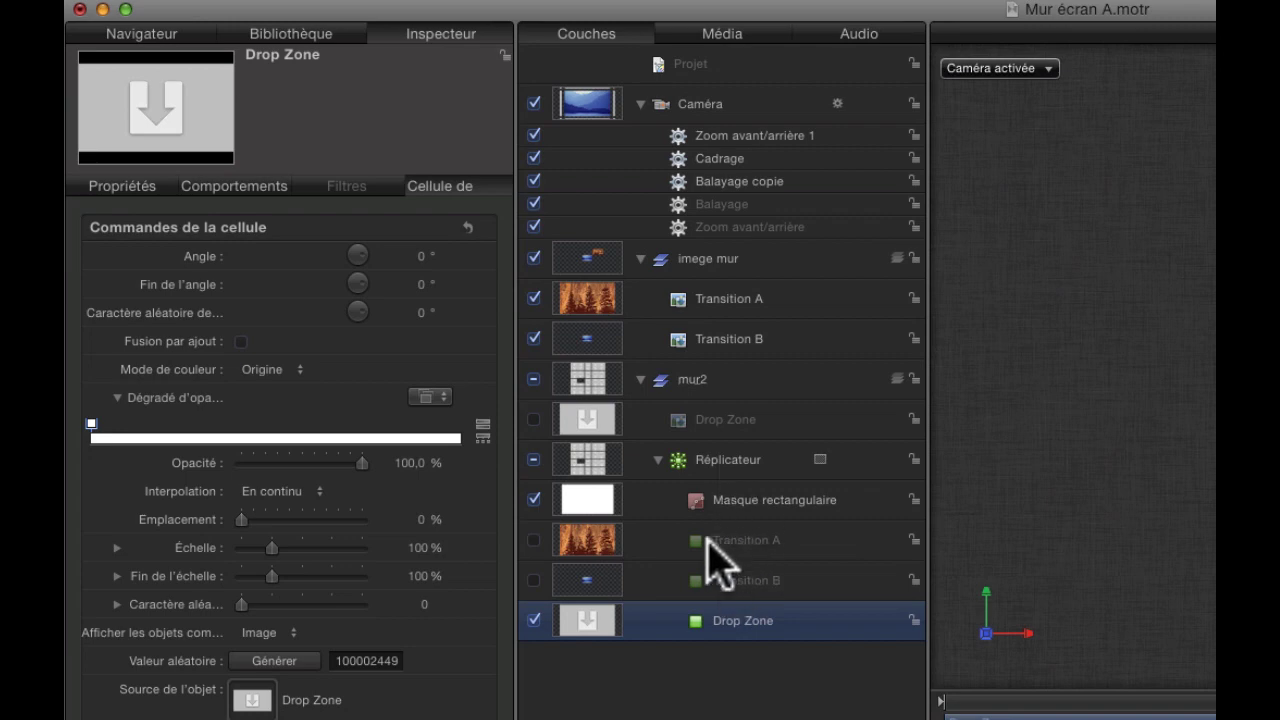
- Rename the replicator in the mur2 group as "mur d'écran"
double_click(730, 462)
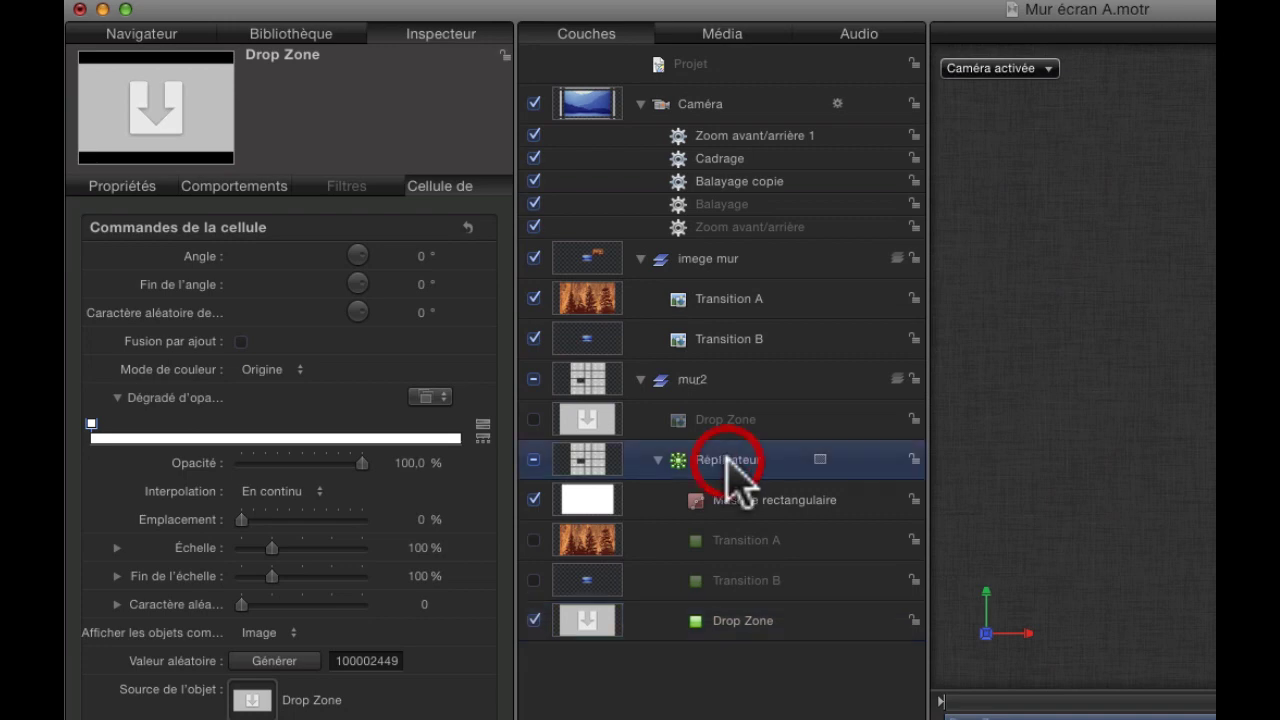
type("mur d'écran")
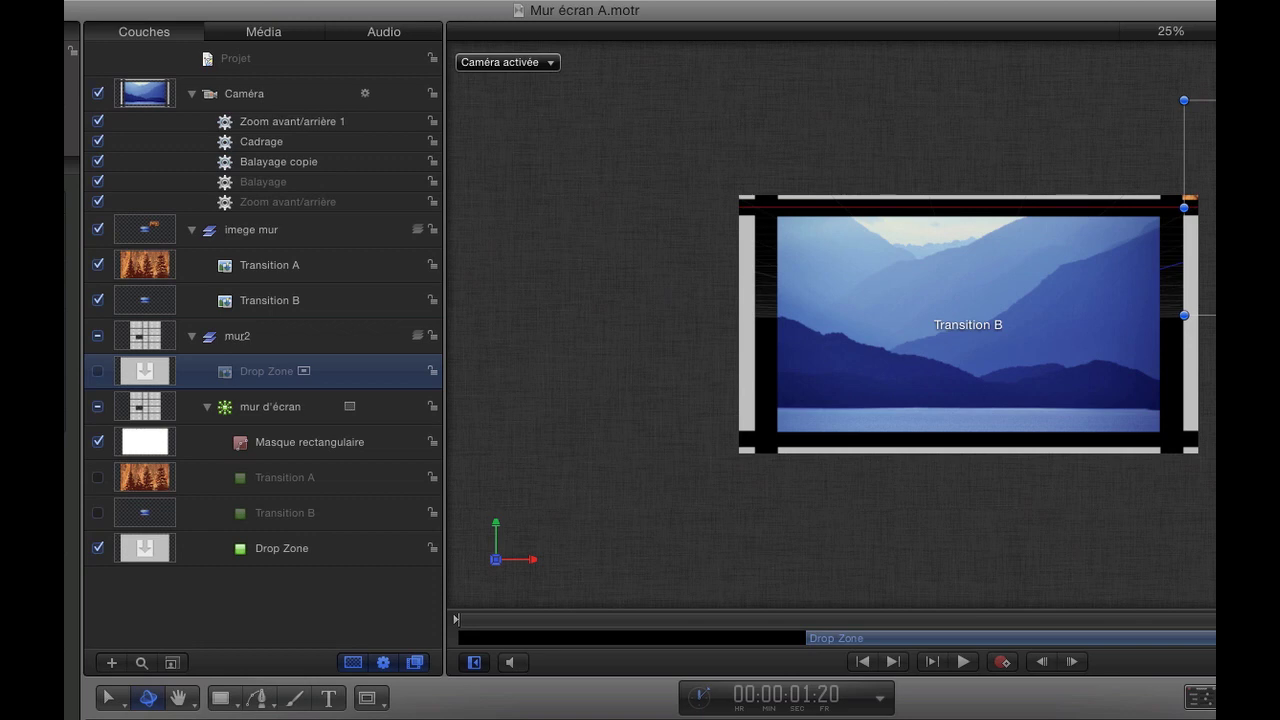
- Delete the Drop Zone and Transition B cells from the mur d'écran replicator
left_click_drag(281, 566, 281, 577)
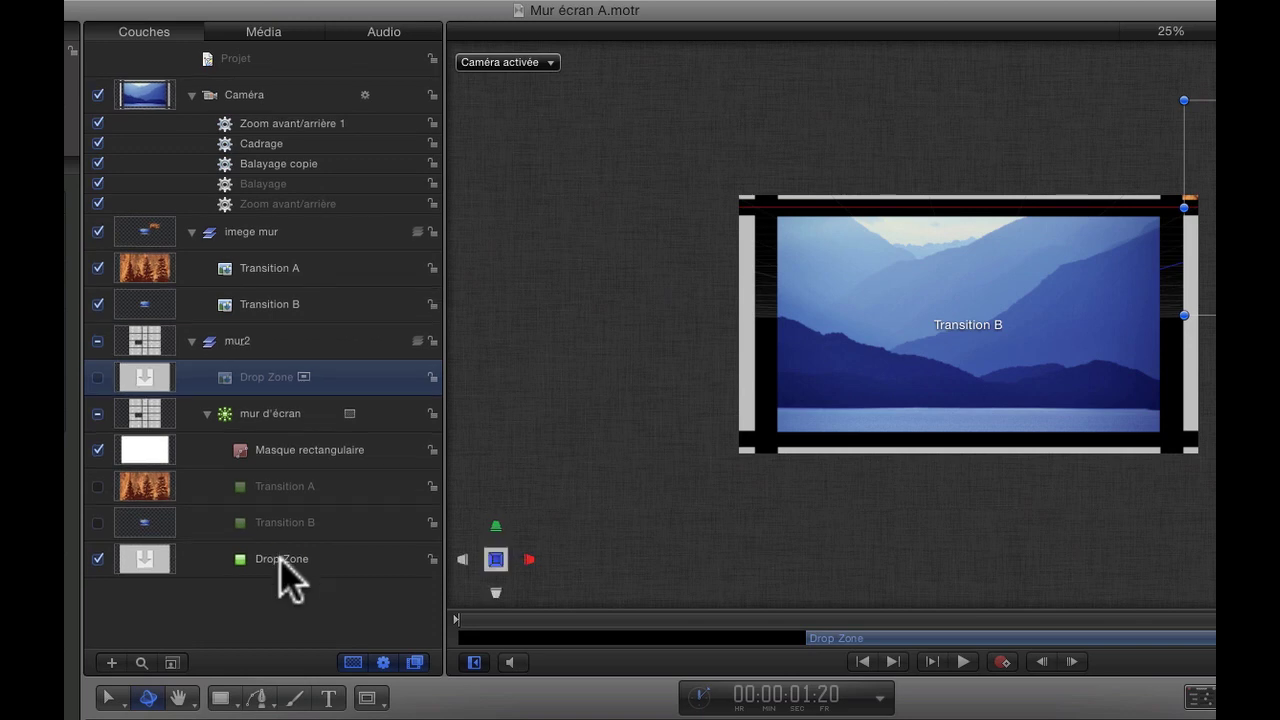
left_click(281, 560)
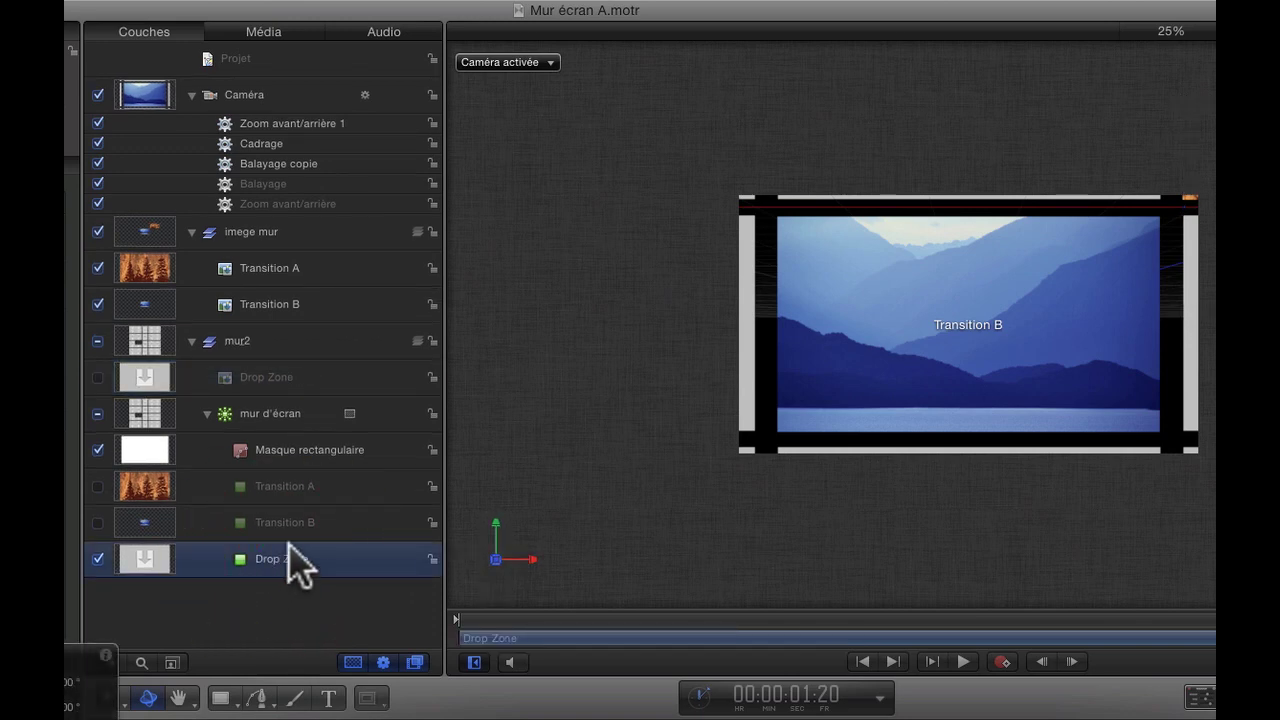
key("Delete")
left_click(294, 522)
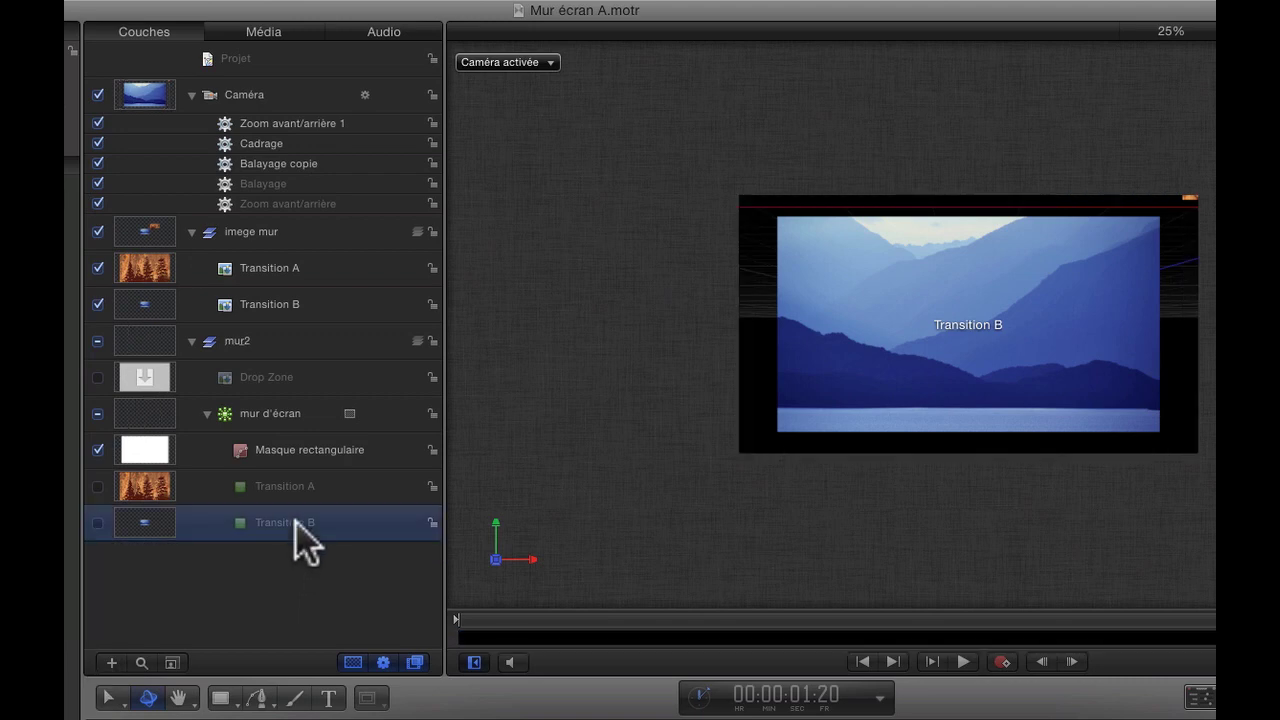
key("Delete")
- Duplicate the Transition A cell twice inside the mur d'écran replicator
right_click(307, 487)
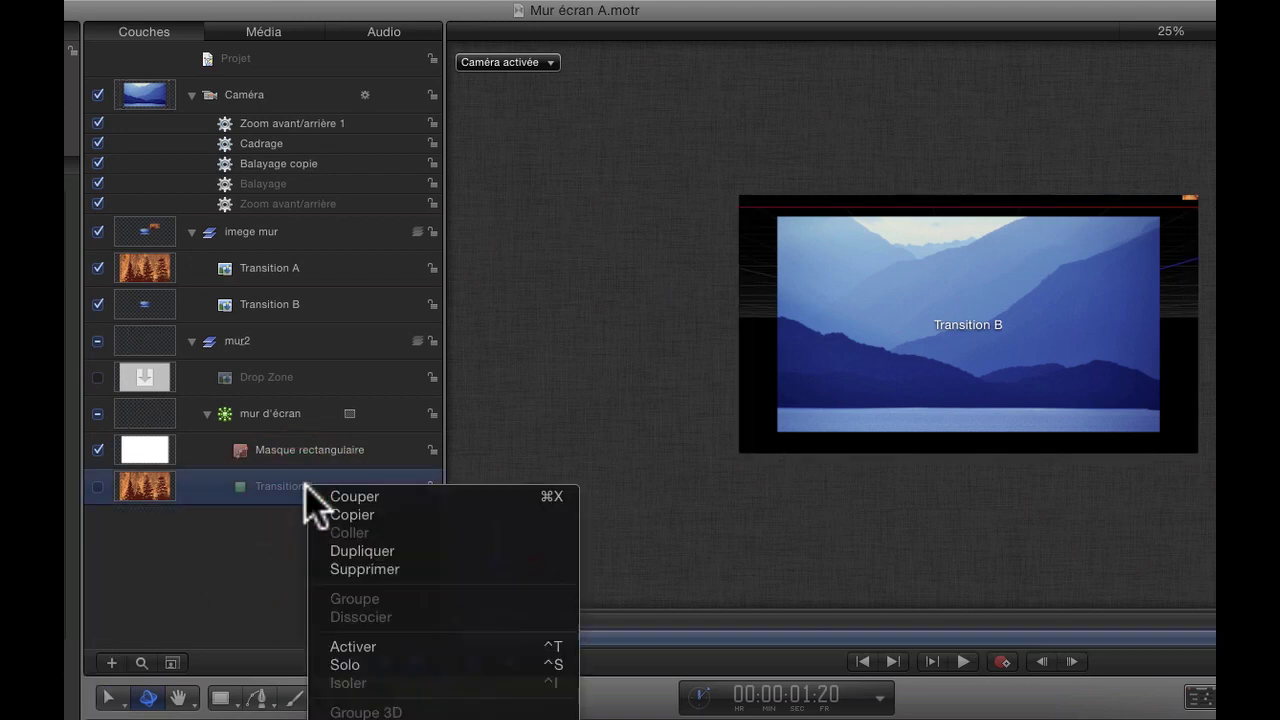
left_click(343, 550)
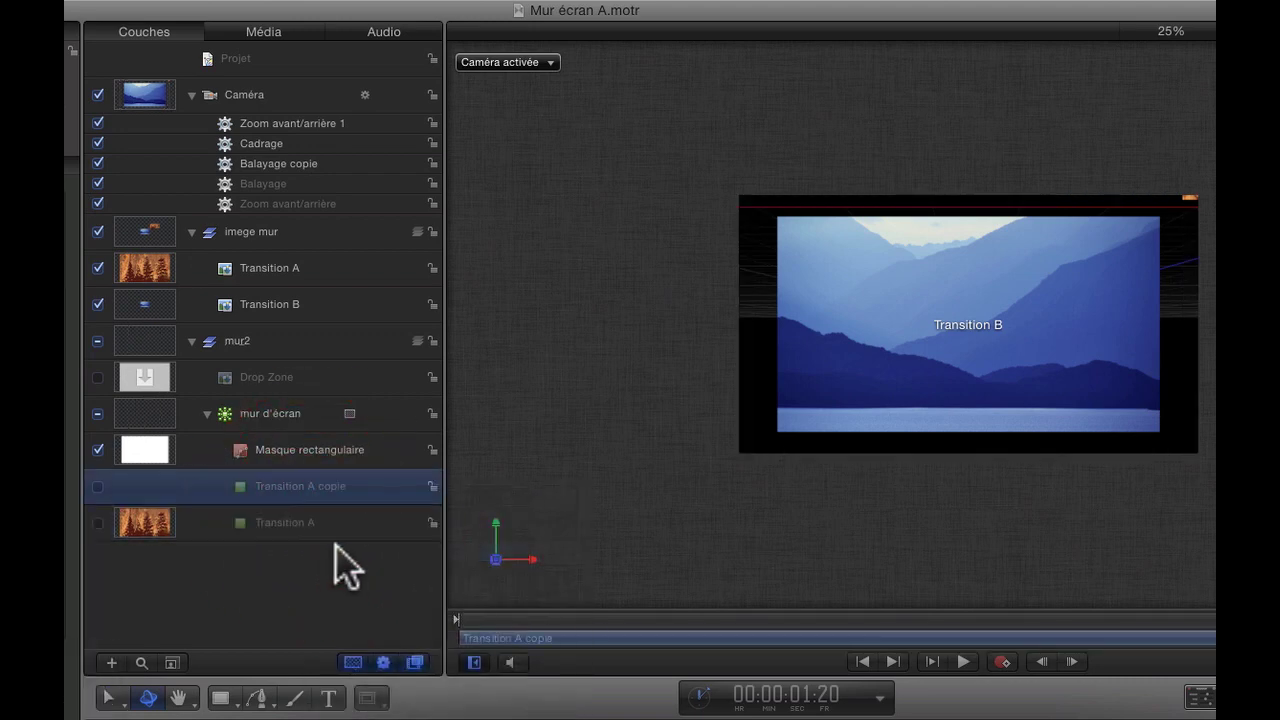
right_click(315, 524)
left_click(362, 592)
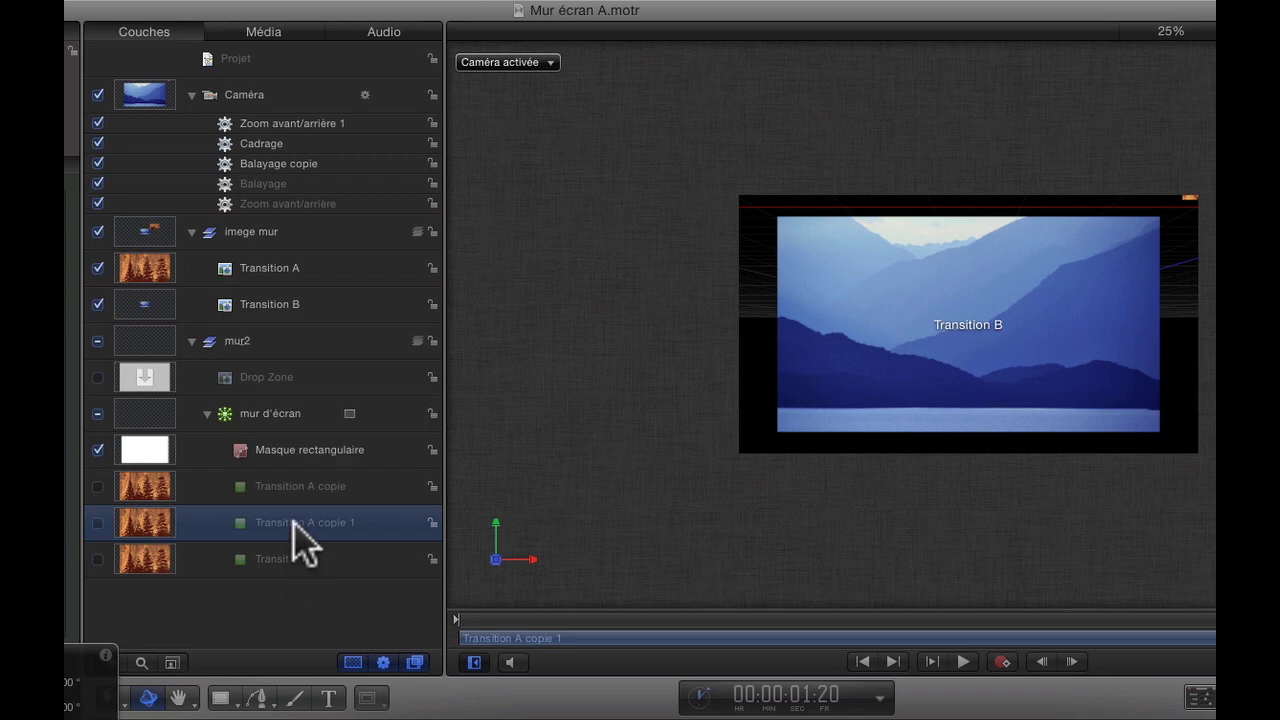
- Rename the two duplicated cells in the mur d'écran replicator as "Transition B" and "zone de dépôt"
double_click(295, 522)
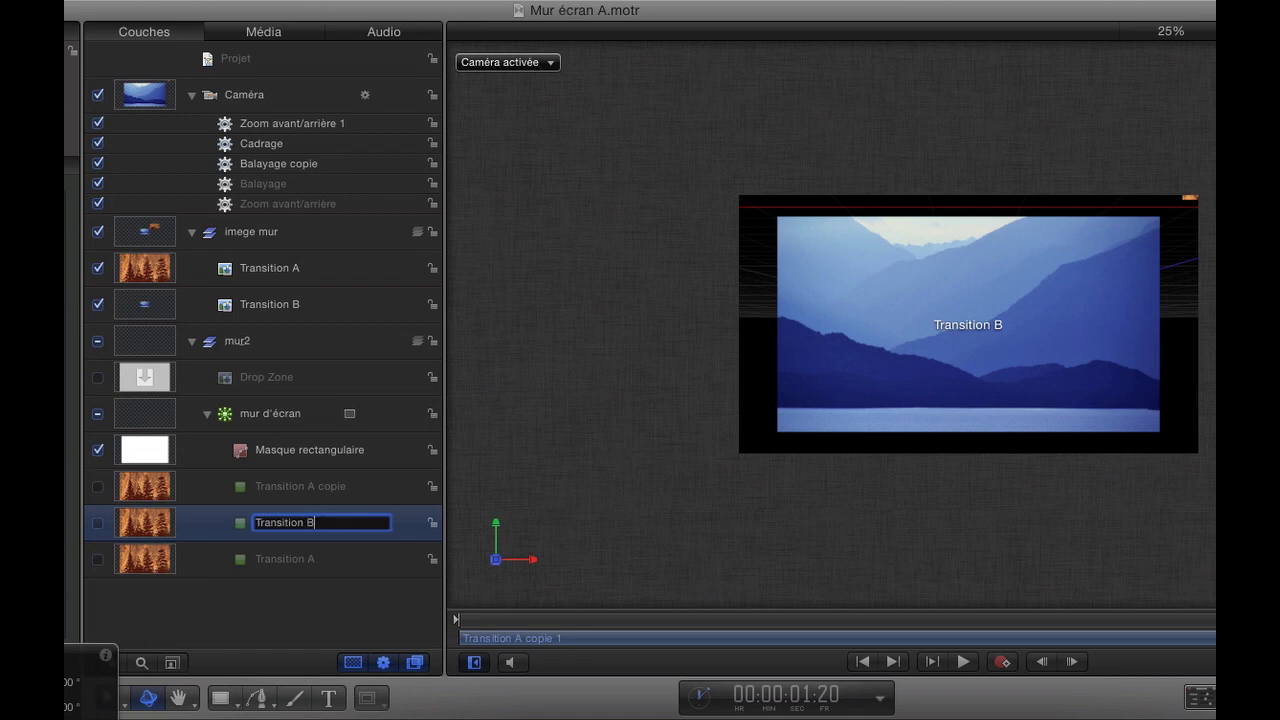
type("B")
left_click(315, 488)
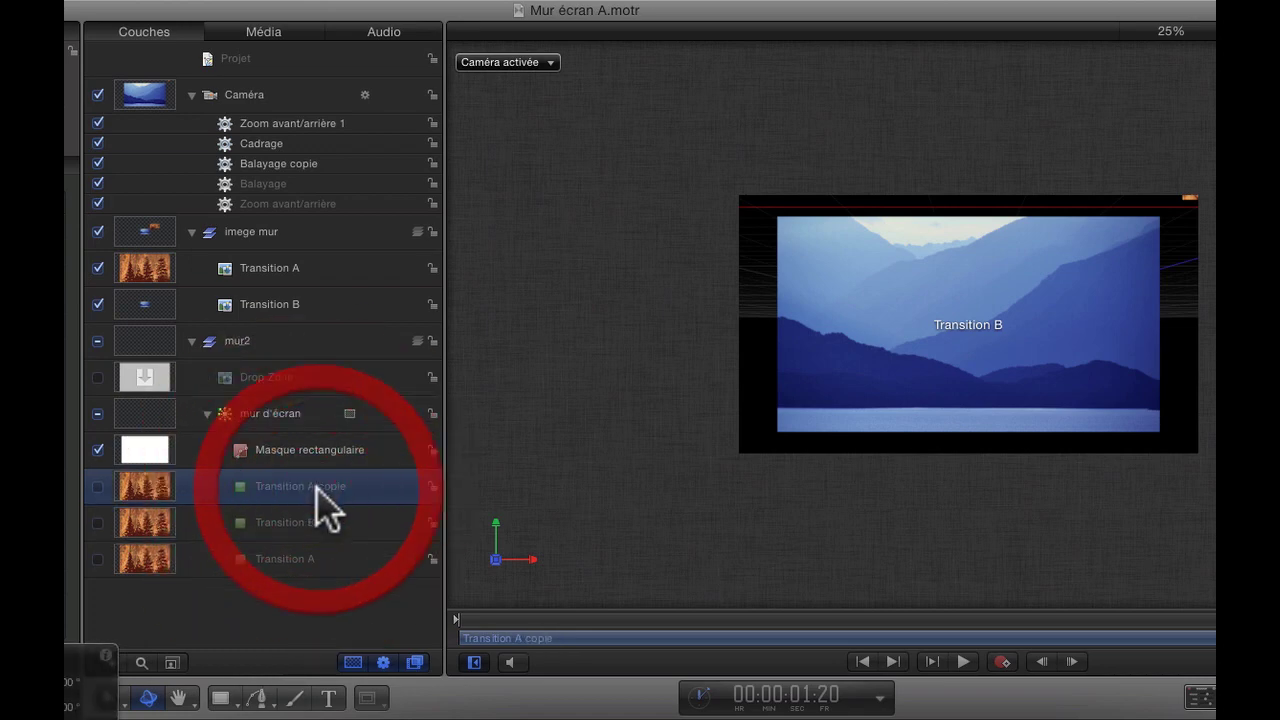
double_click(317, 488)
left_click_drag(382, 482, 253, 495)
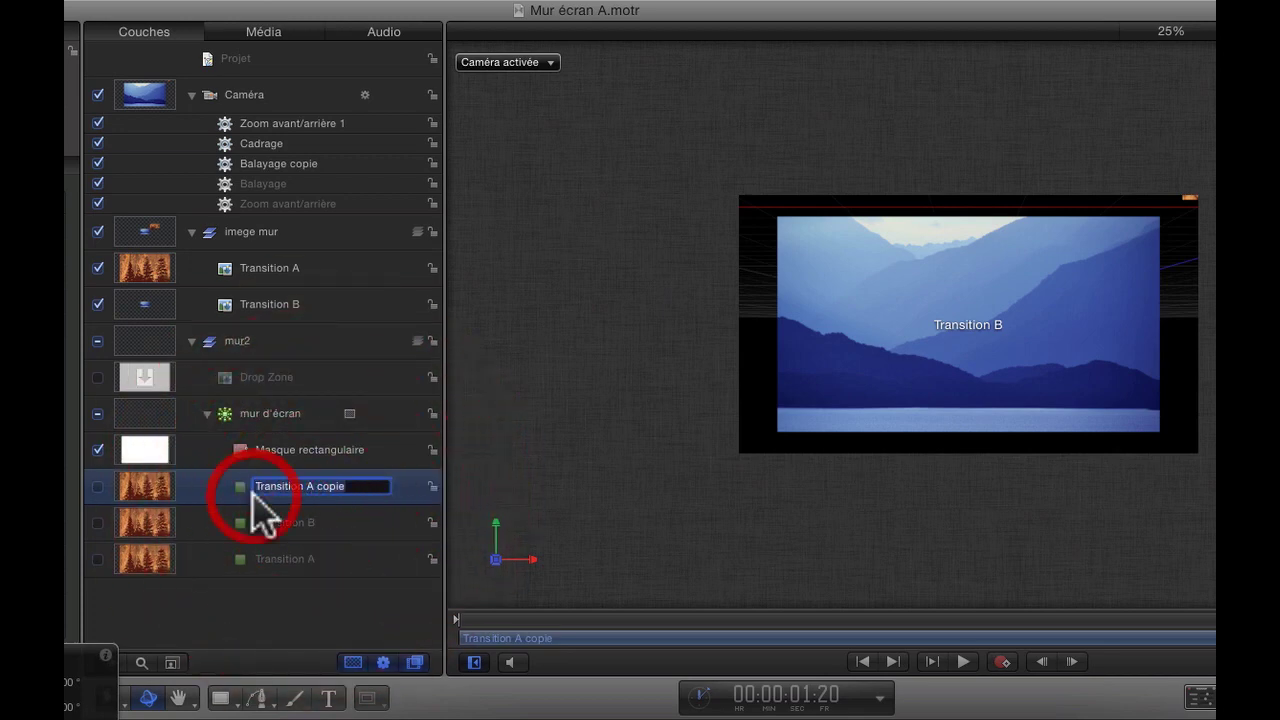
type("zone de dépôt")
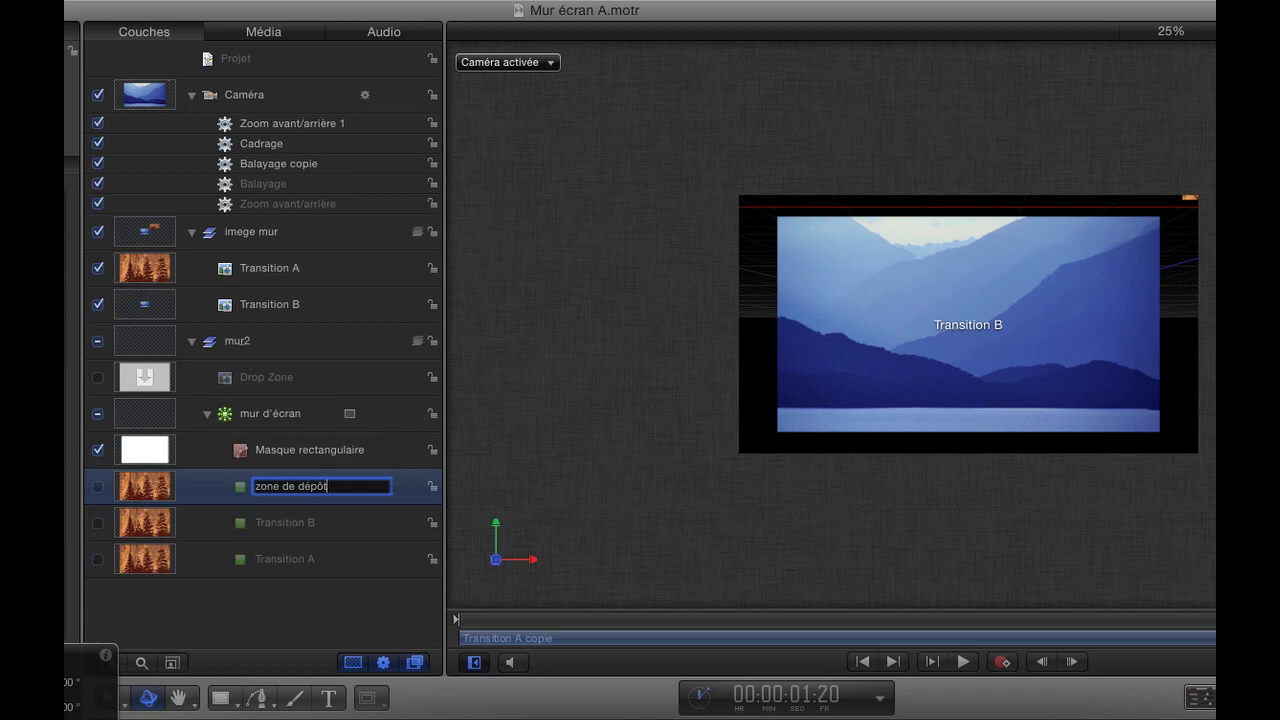
key("Return")
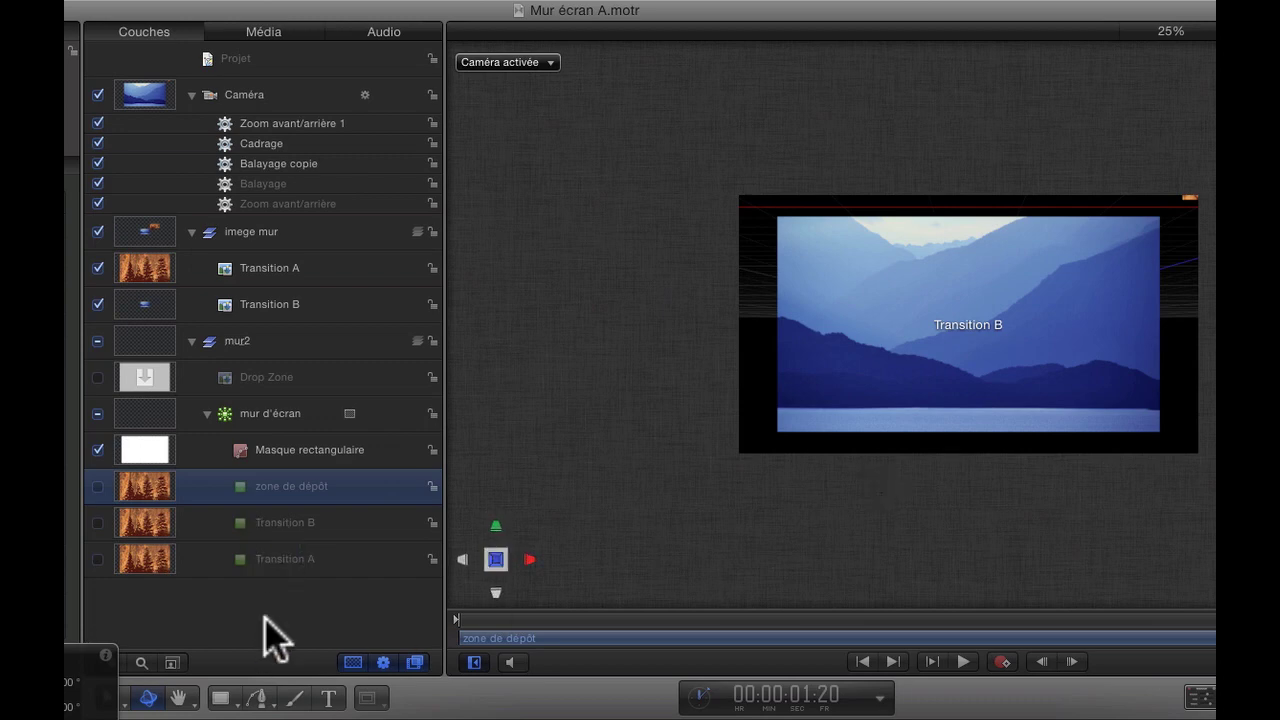
- Activate the zone de dépôt cell and move the playhead to 00:00:00:22 to view the screen wall
left_click(97, 486)
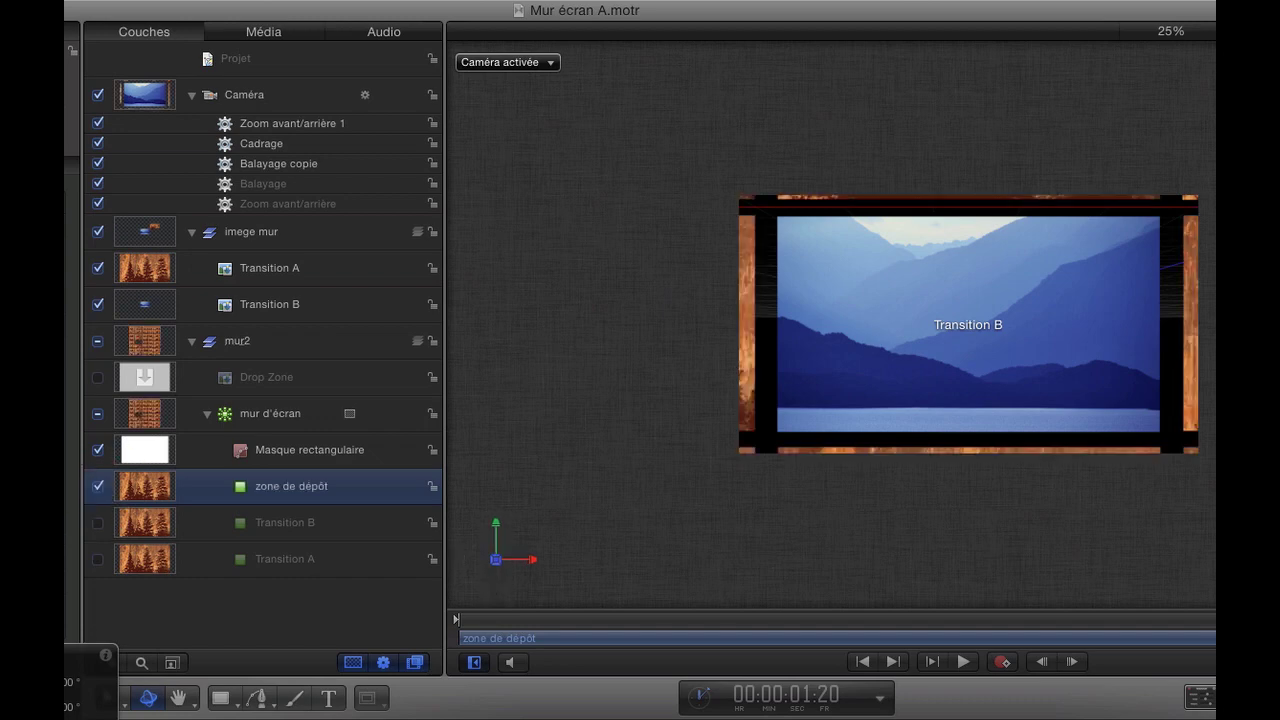
left_click(928, 620)
key("Left")
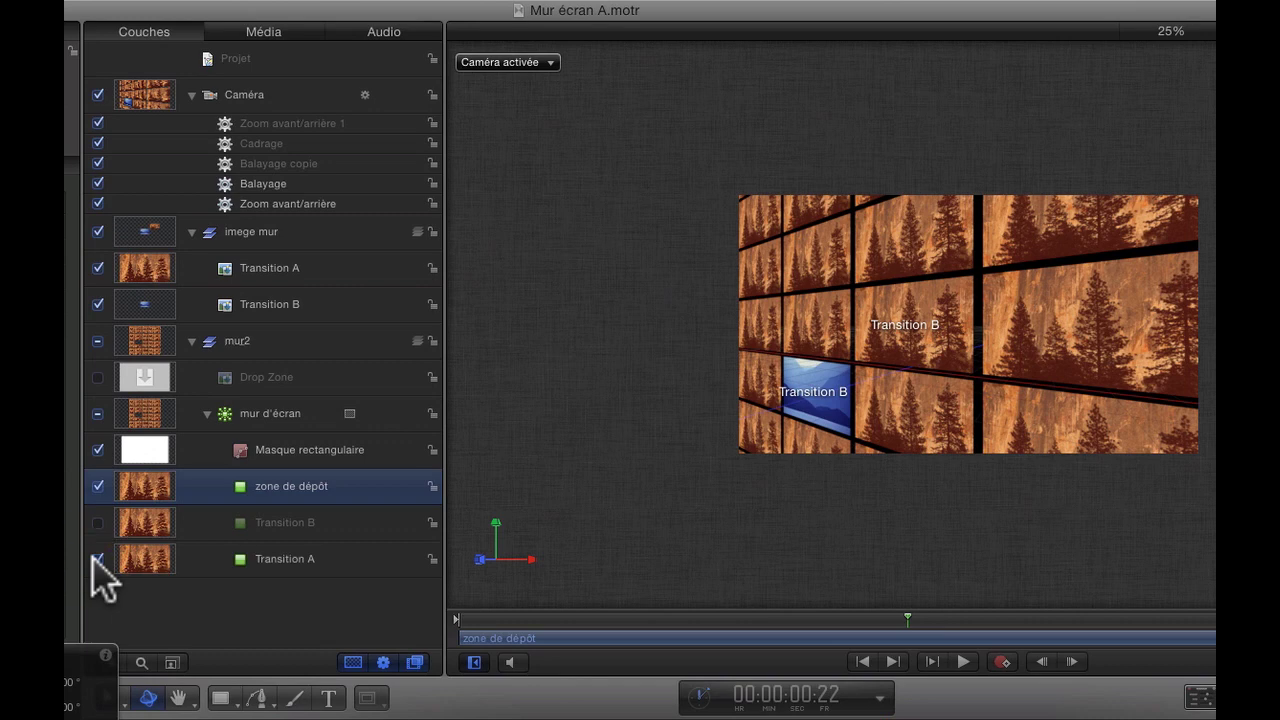
- Assign the Transition B image as the source of the Transition B cell, activating only that cell to check it and deactivating it again
left_click(97, 486)
left_click(97, 558)
left_click(97, 522)
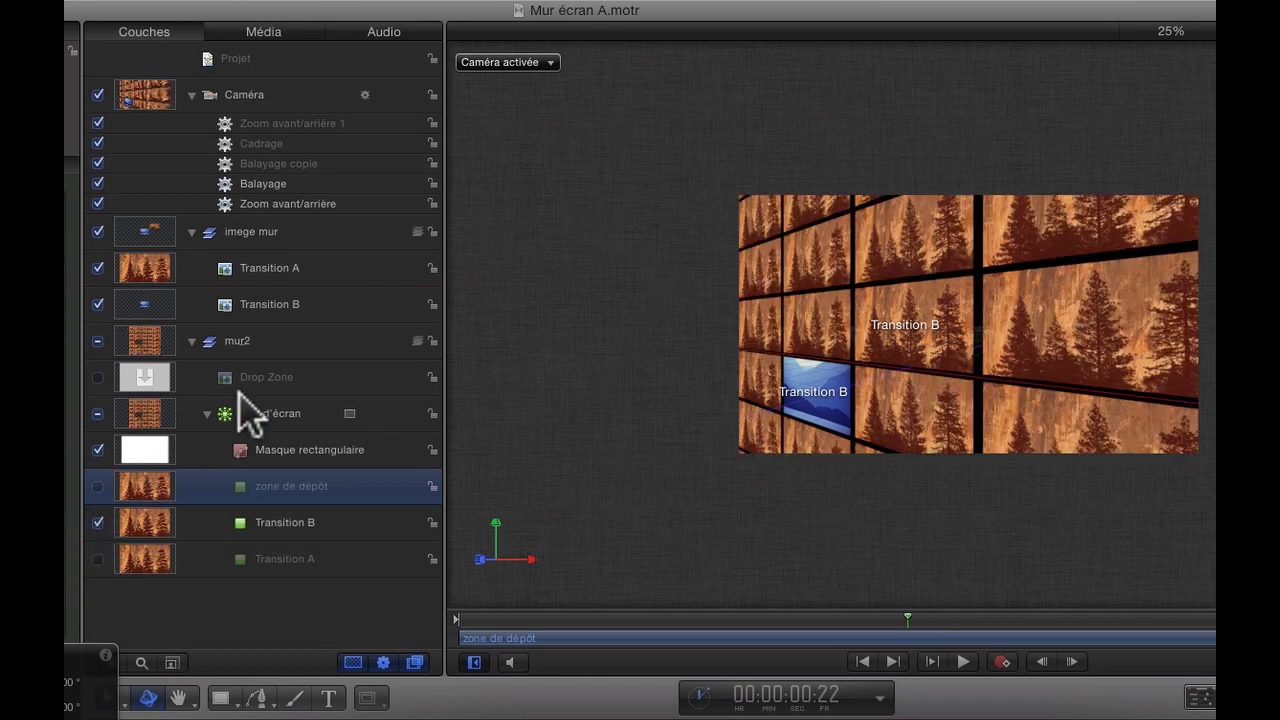
left_click_drag(276, 304, 241, 528)
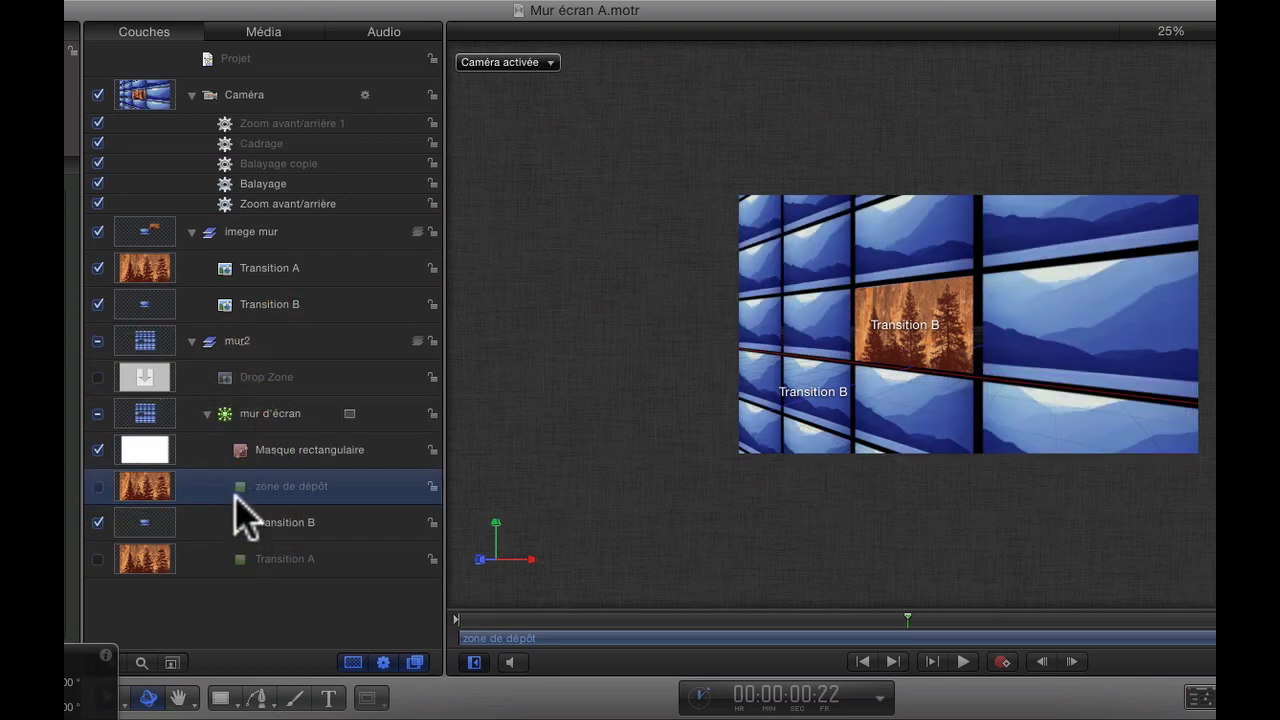
left_click(98, 522)
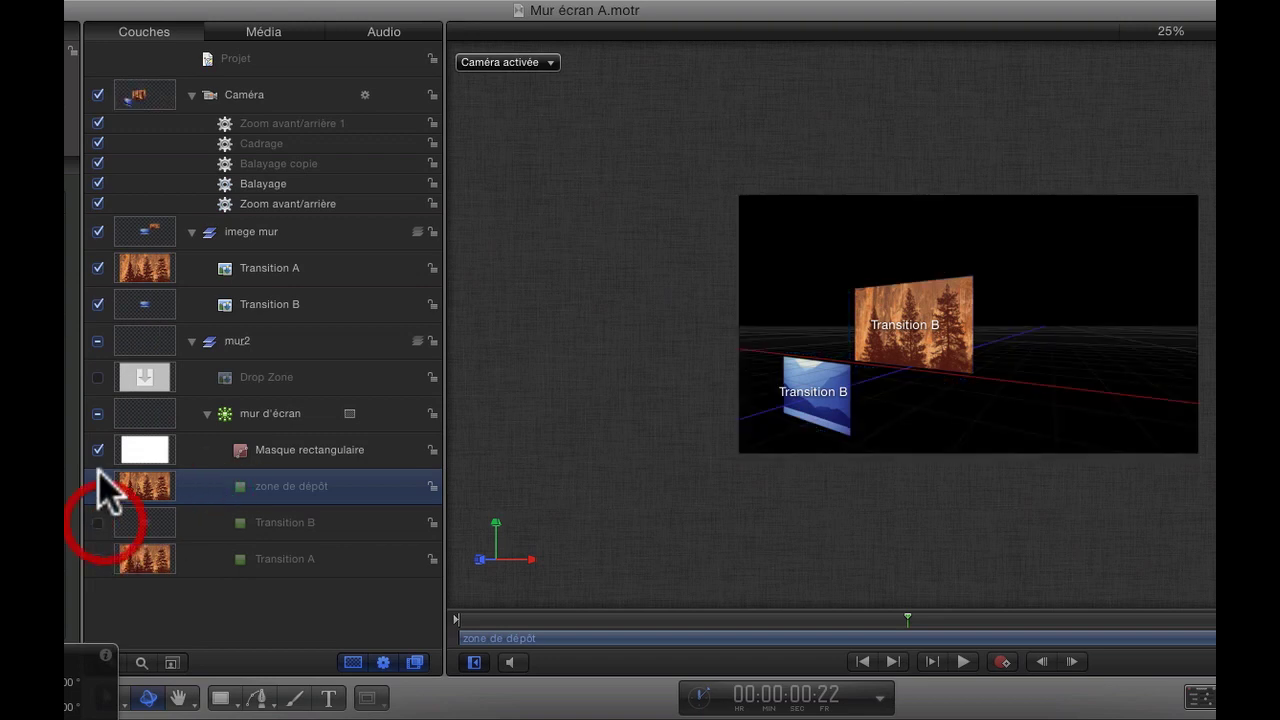
- Assign the Drop Zone as the source of the zone de dépôt cell, leaving the cell deactivated
left_click(98, 486)
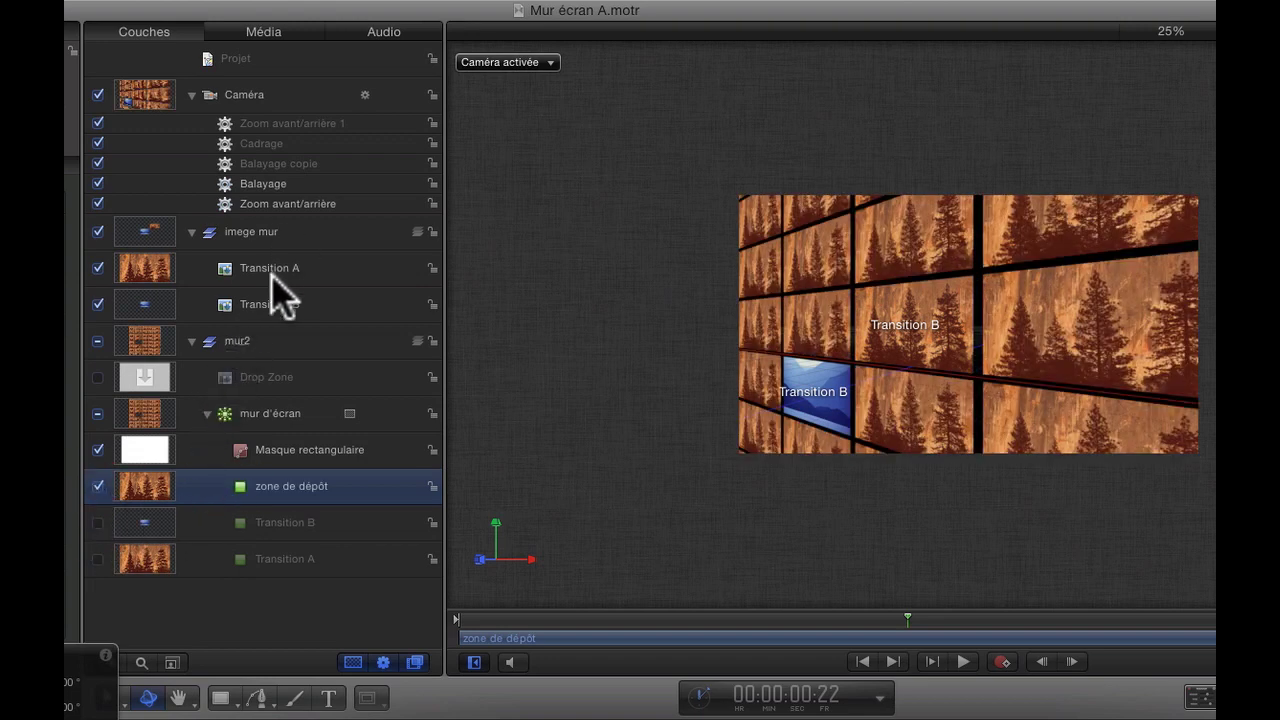
left_click_drag(262, 375, 251, 491)
left_click(97, 486)
- Preview the Transition B and Transition A cells one at a time, leaving both deactivated
left_click(97, 522)
left_click(97, 522)
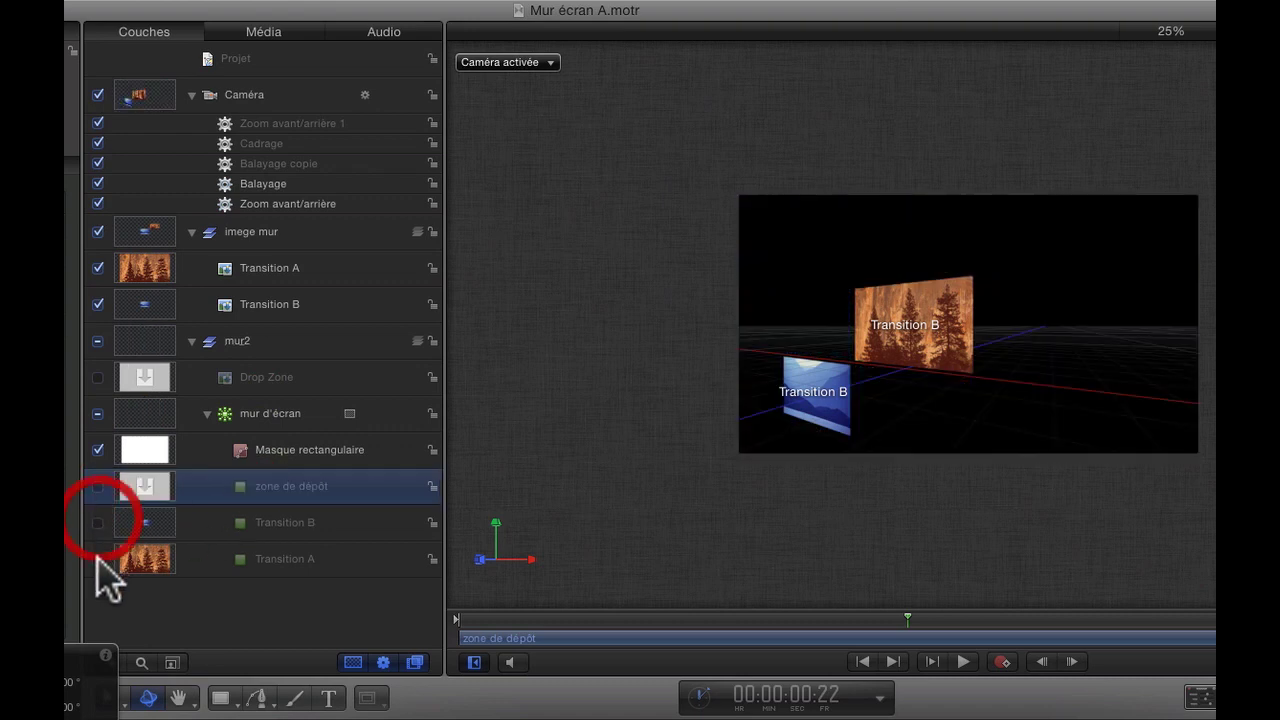
left_click(97, 559)
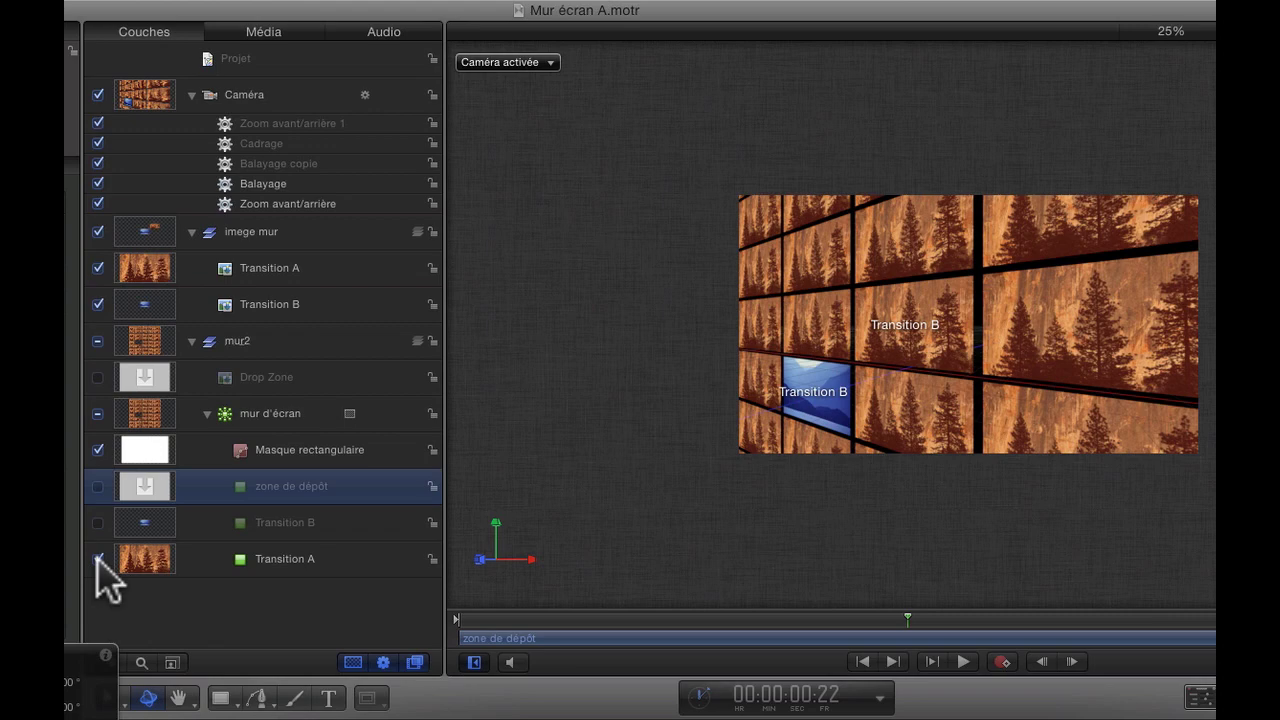
left_click(97, 559)
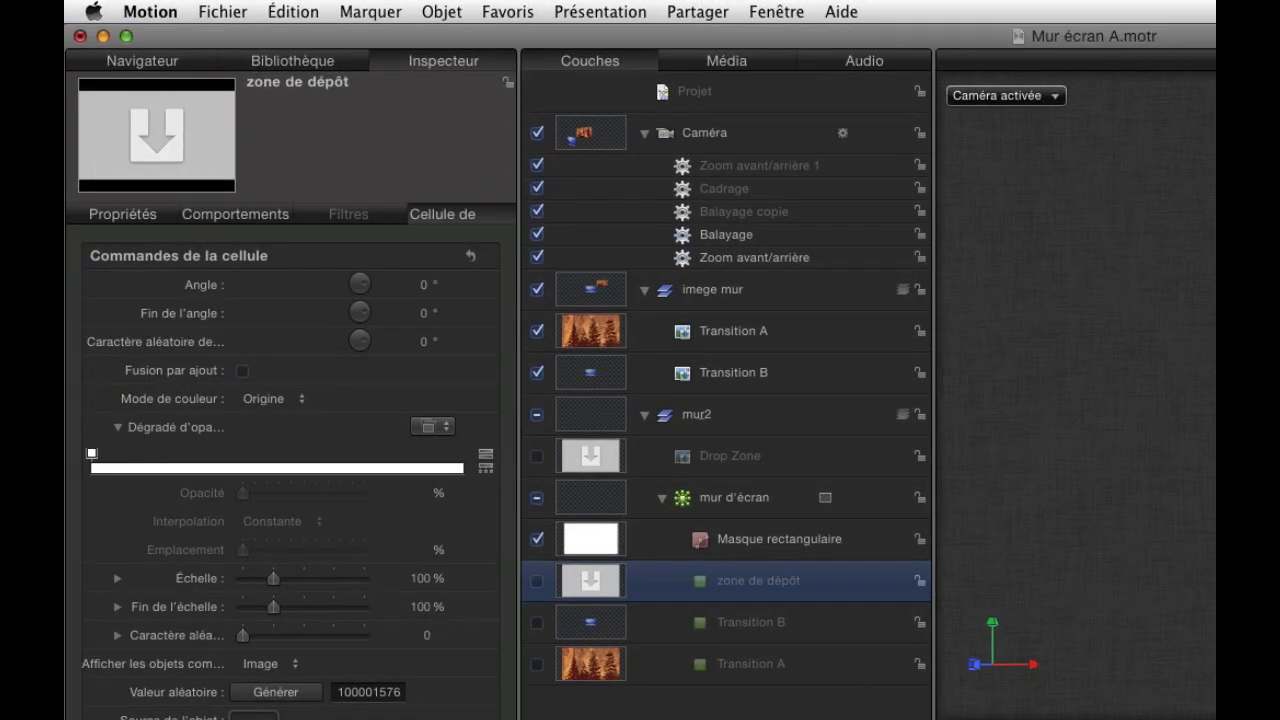
- Add a new rig (Habillage) to the project and give it a pop-up menu widget
left_click(742, 97)
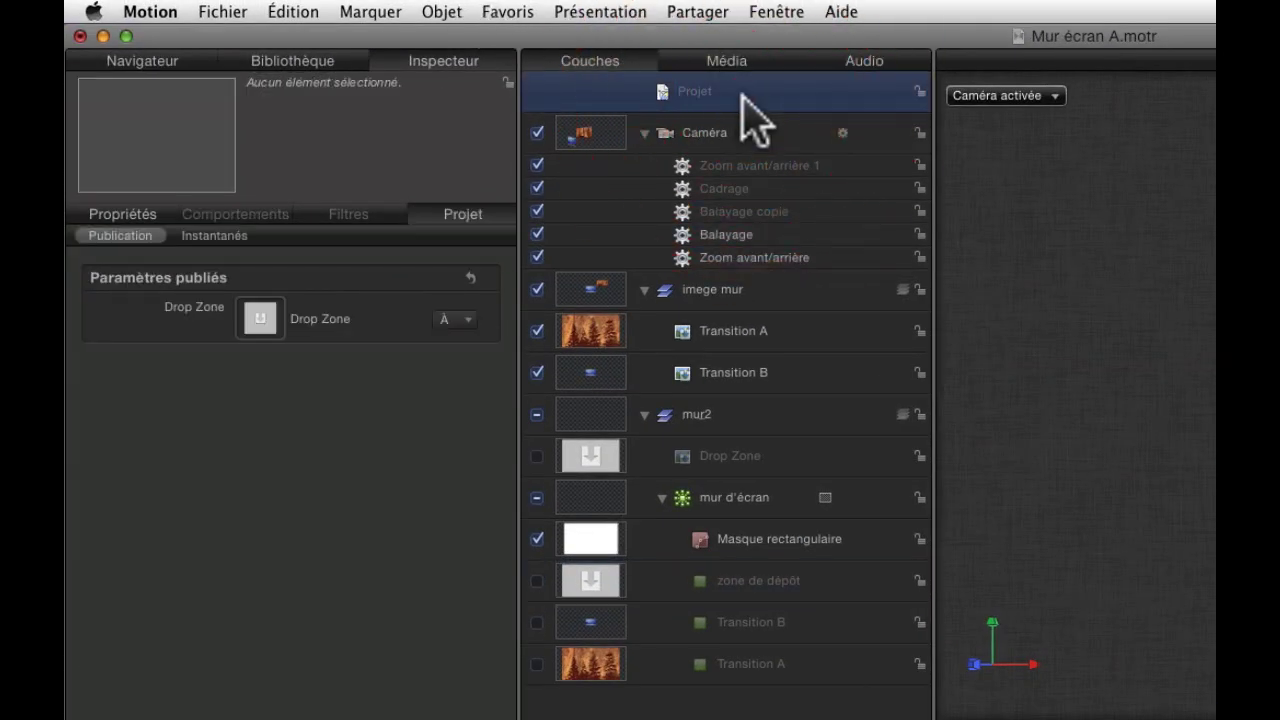
left_click(434, 12)
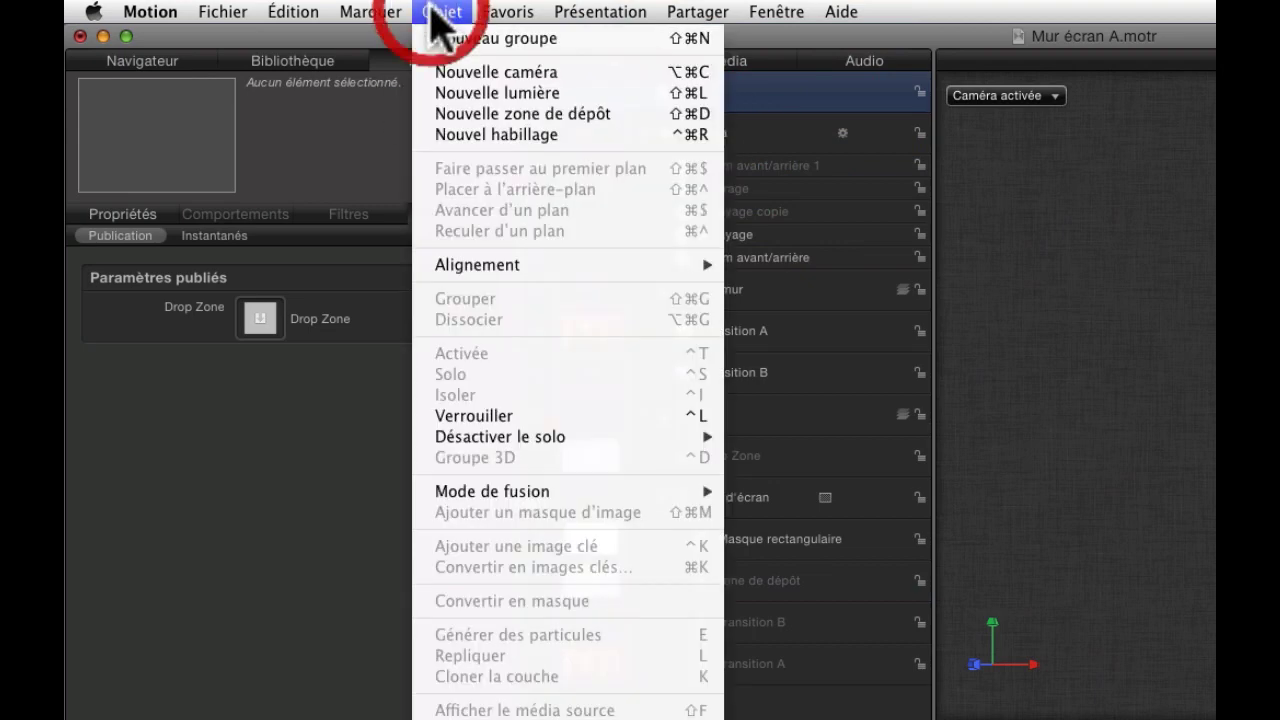
left_click(458, 134)
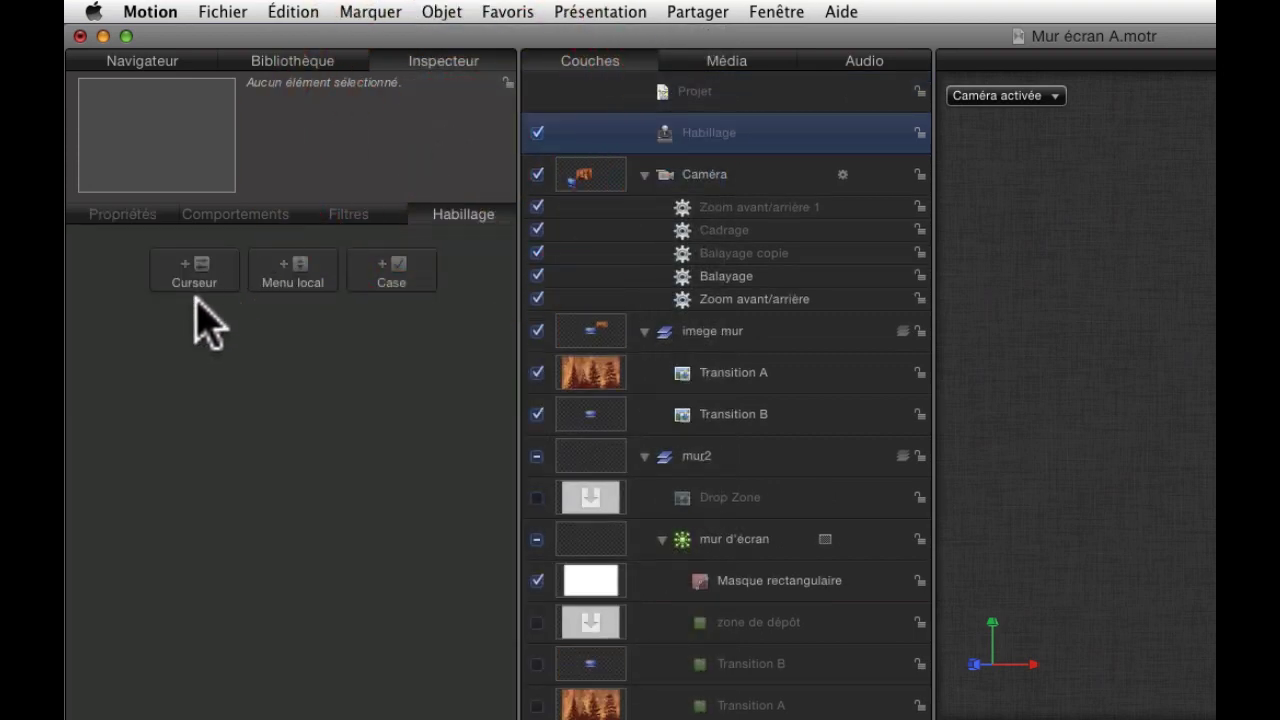
left_click(292, 280)
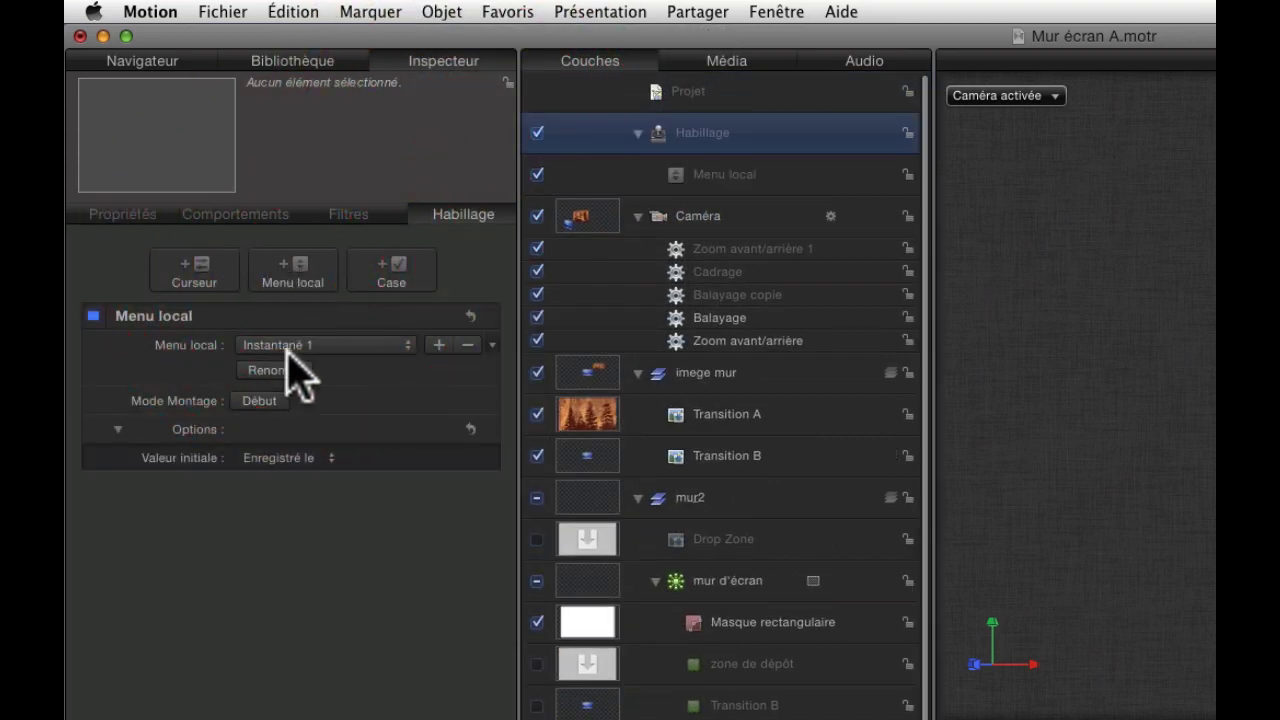
- Rename the widget's first snapshot, Instantané 1, as "tranition A"
left_click(403, 344)
left_click(405, 346)
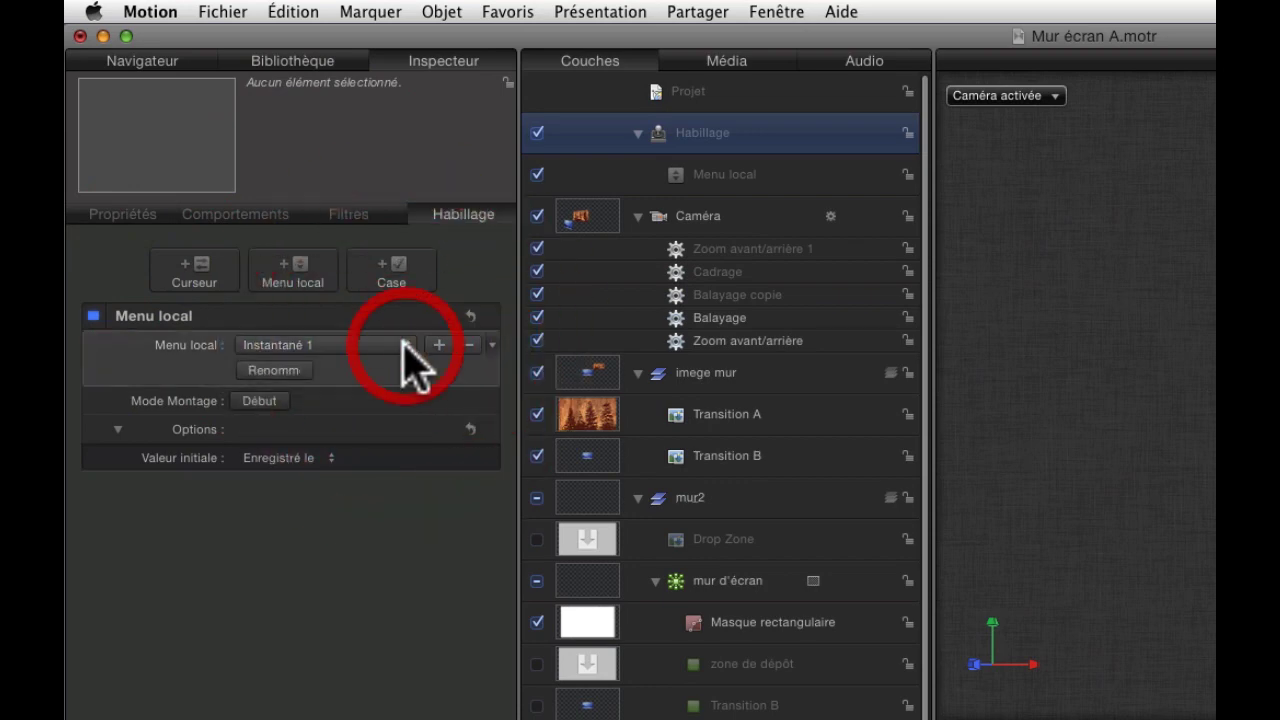
left_click(278, 370)
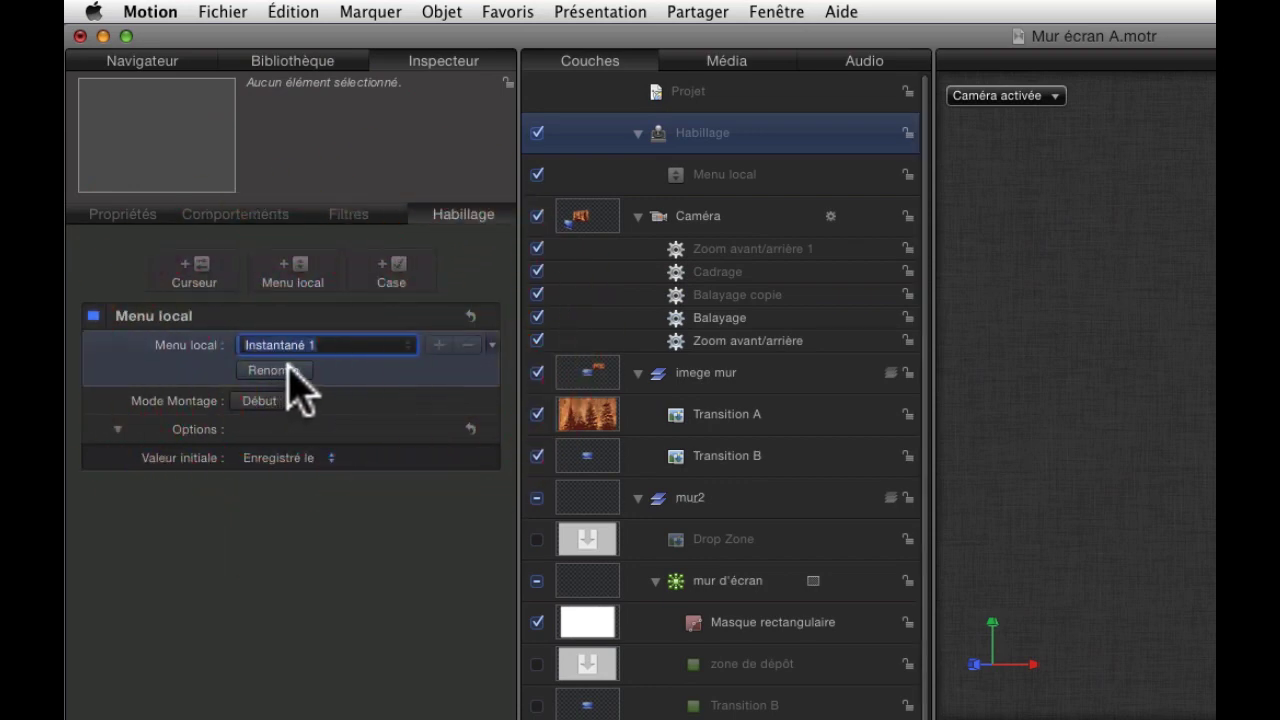
type("tranition")
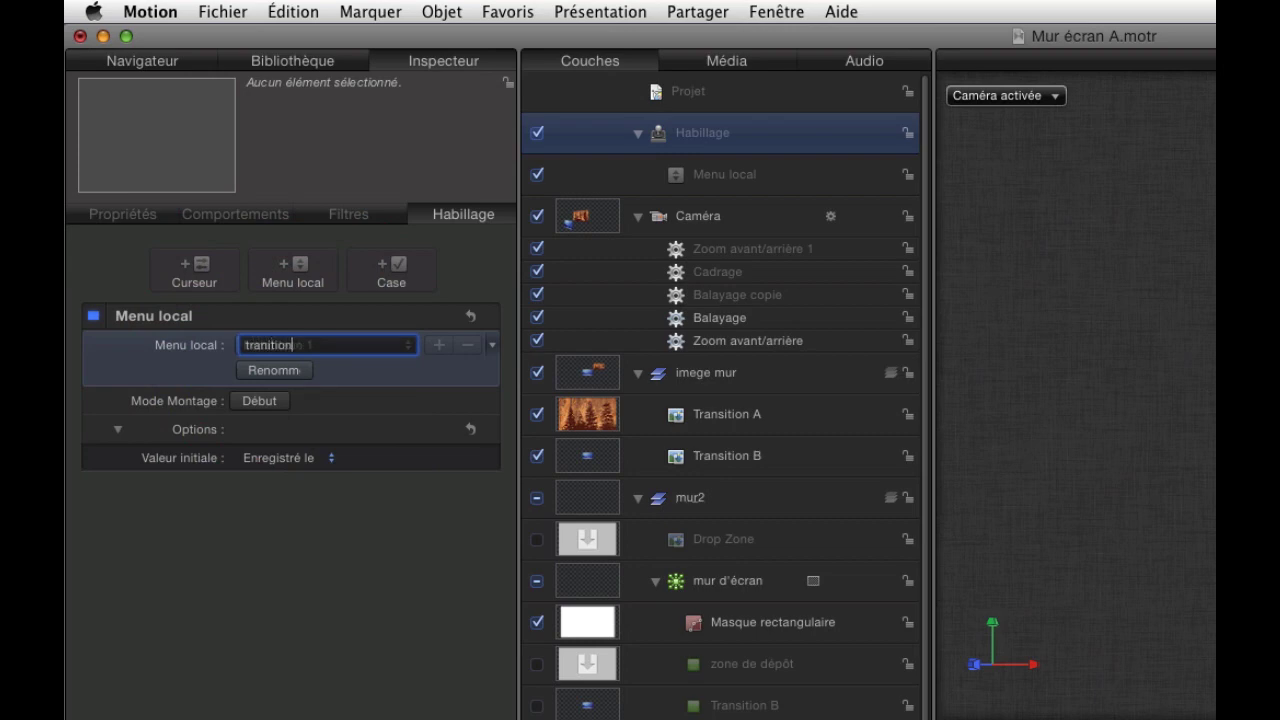
type(" A")
key("Return")
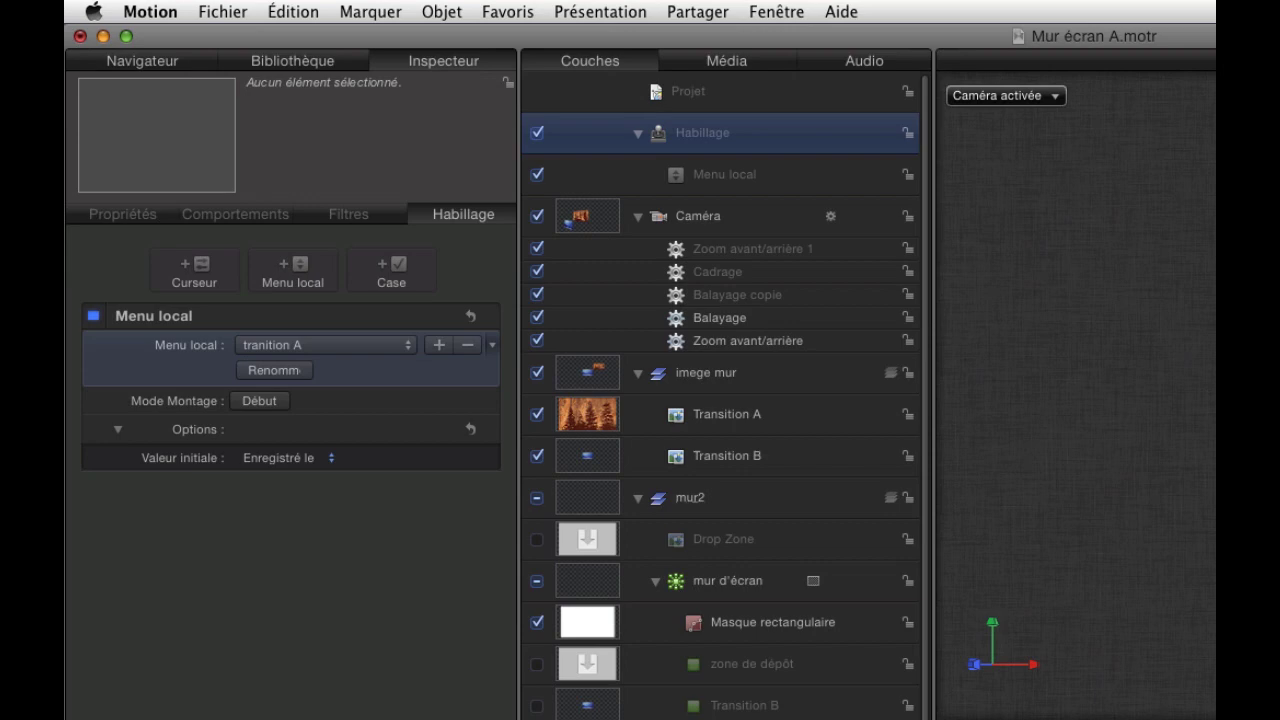
- Rename the widget's second snapshot, Instantané 2, as "transition B"
left_click(412, 350)
left_click(380, 360)
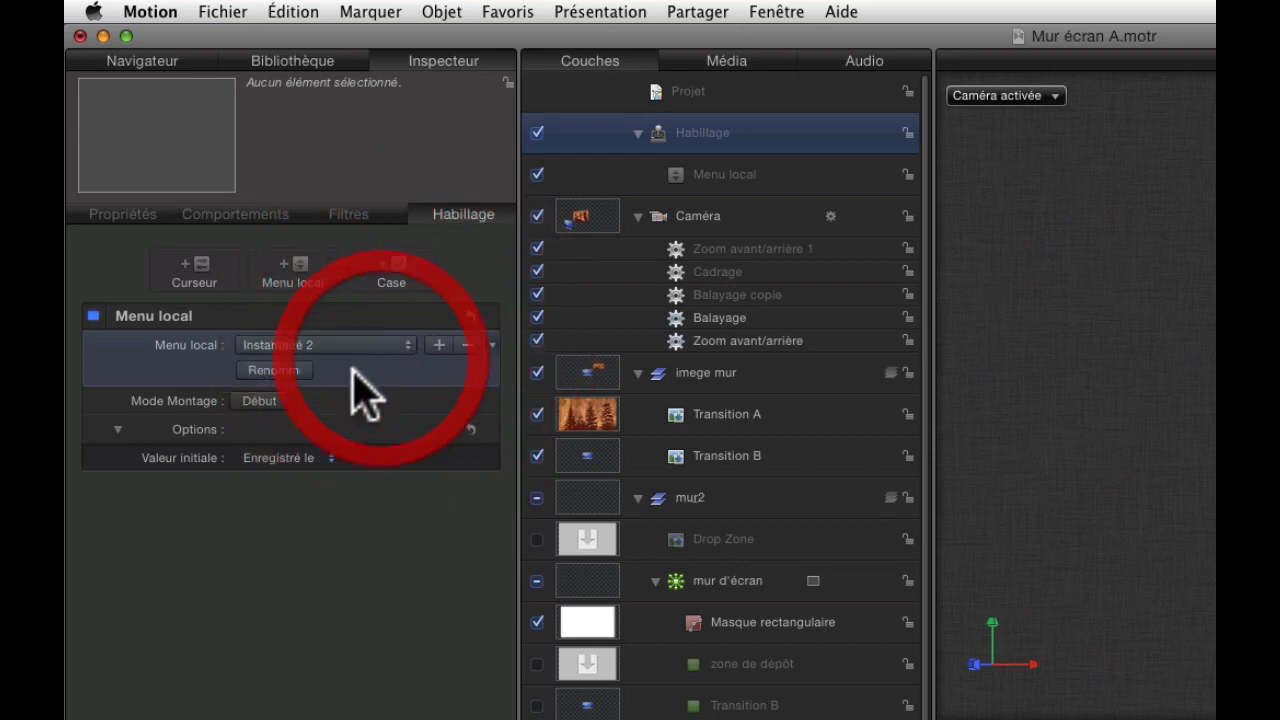
left_click(286, 370)
type("tranitio")
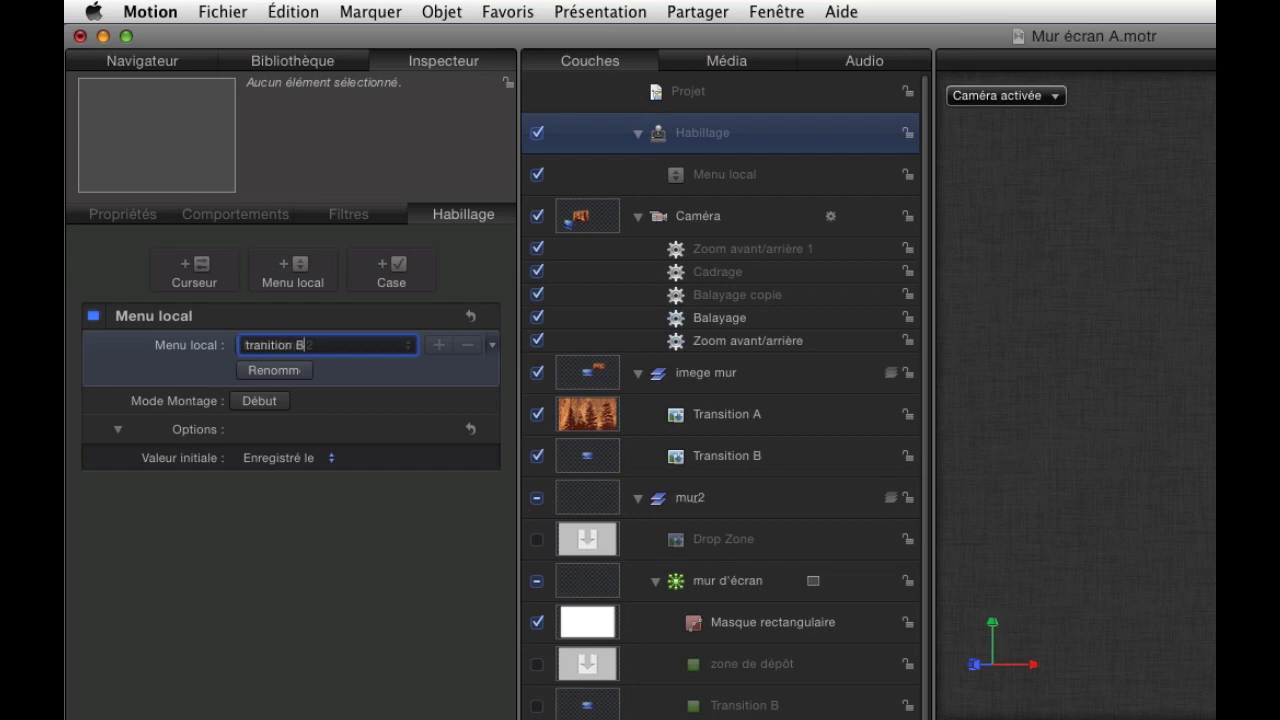
left_click(271, 345)
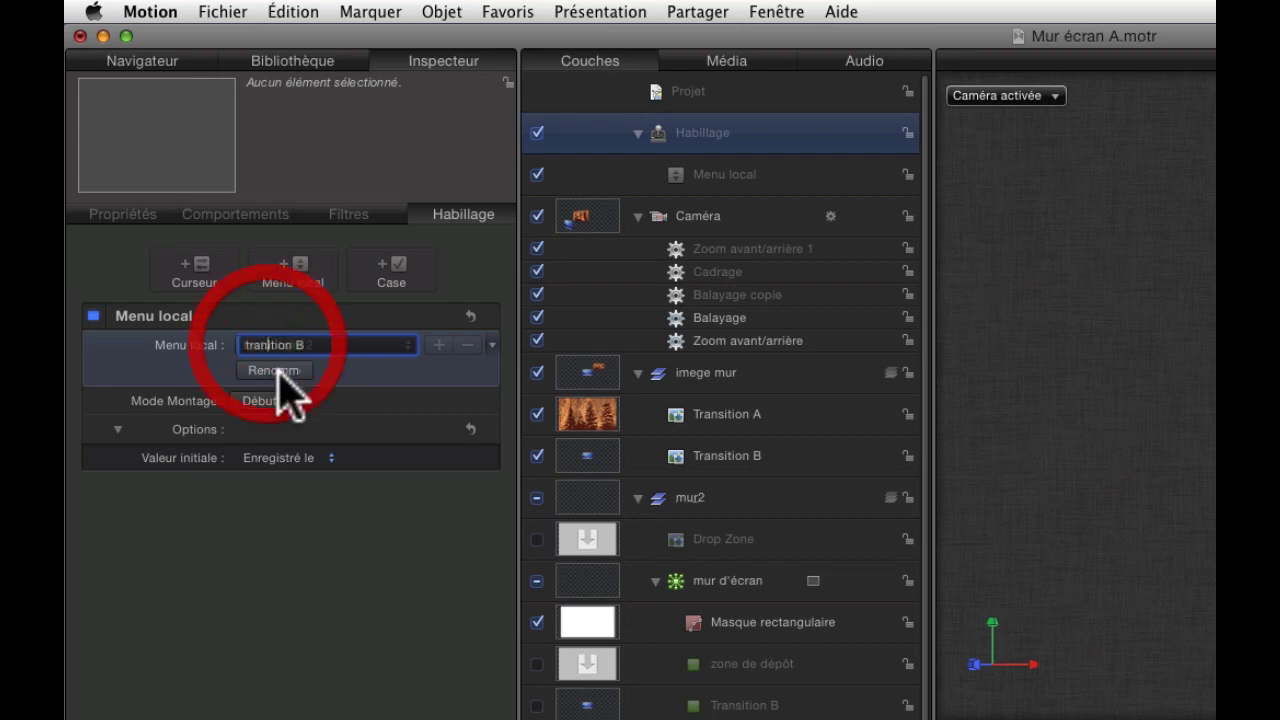
type("s")
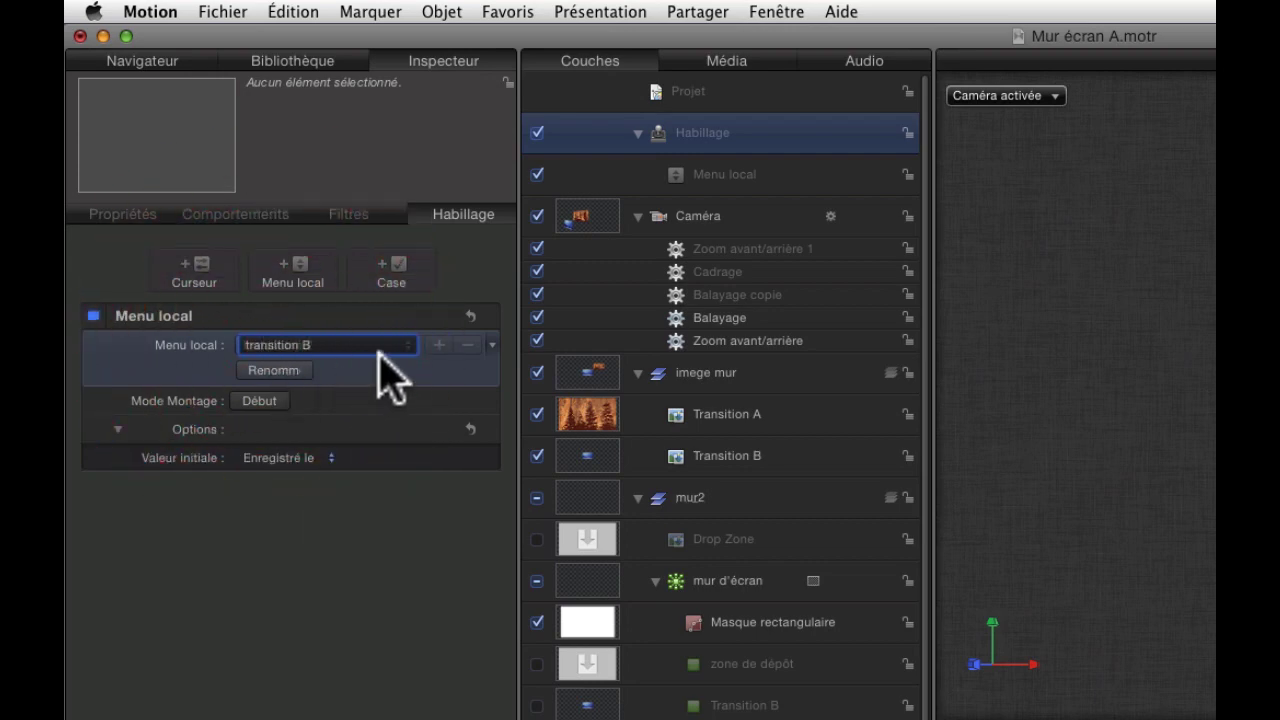
key("Return")
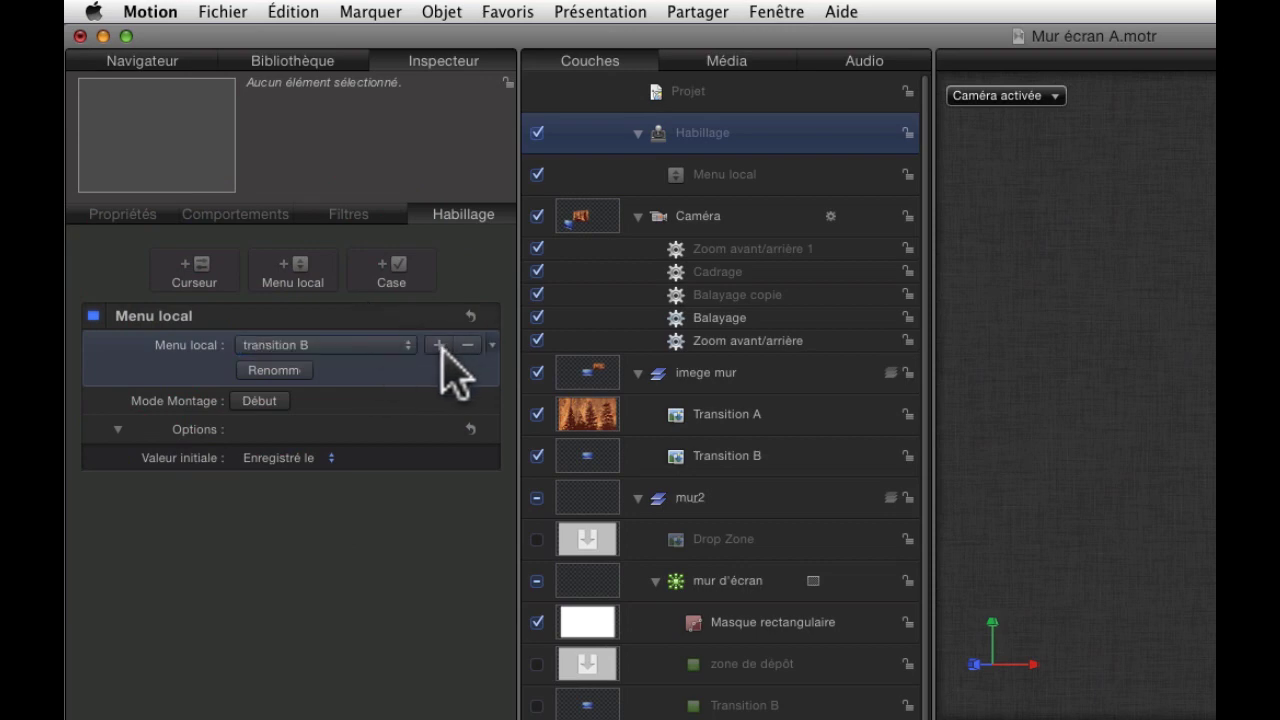
- Rename the widget's third snapshot, Instantané 3, as "zone de dépôt"
left_click(409, 344)
left_click(366, 365)
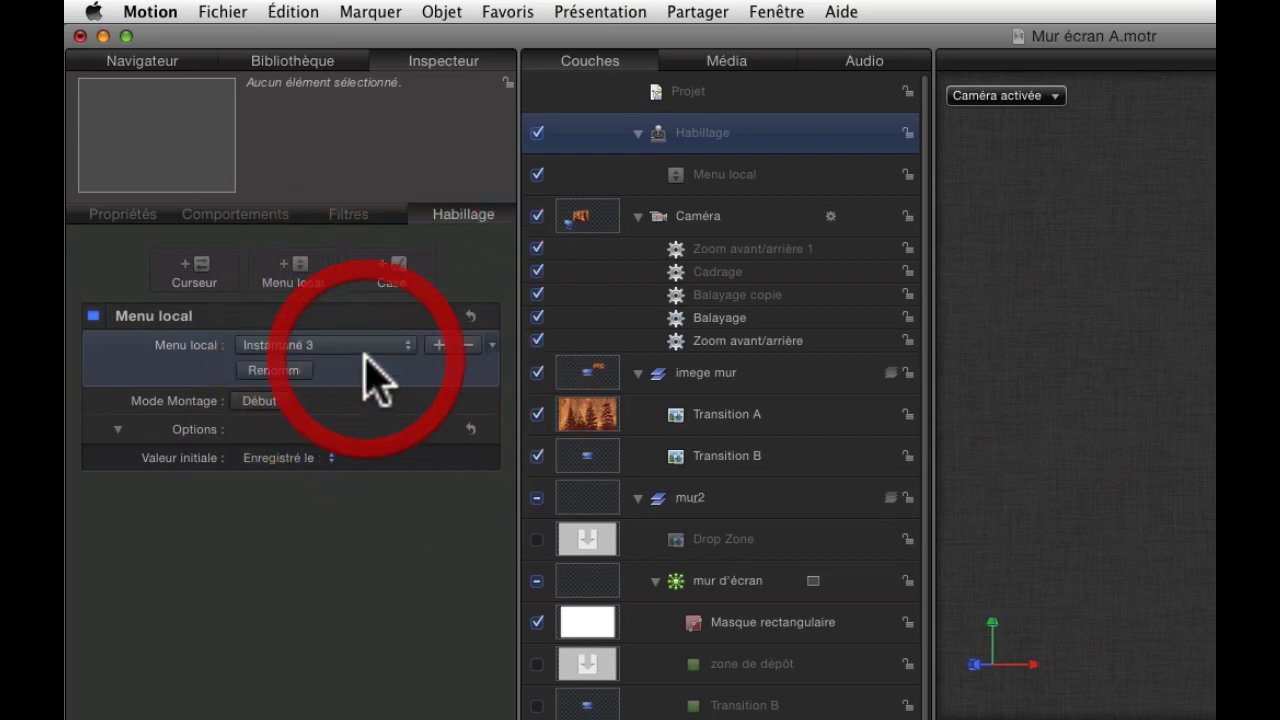
left_click(290, 371)
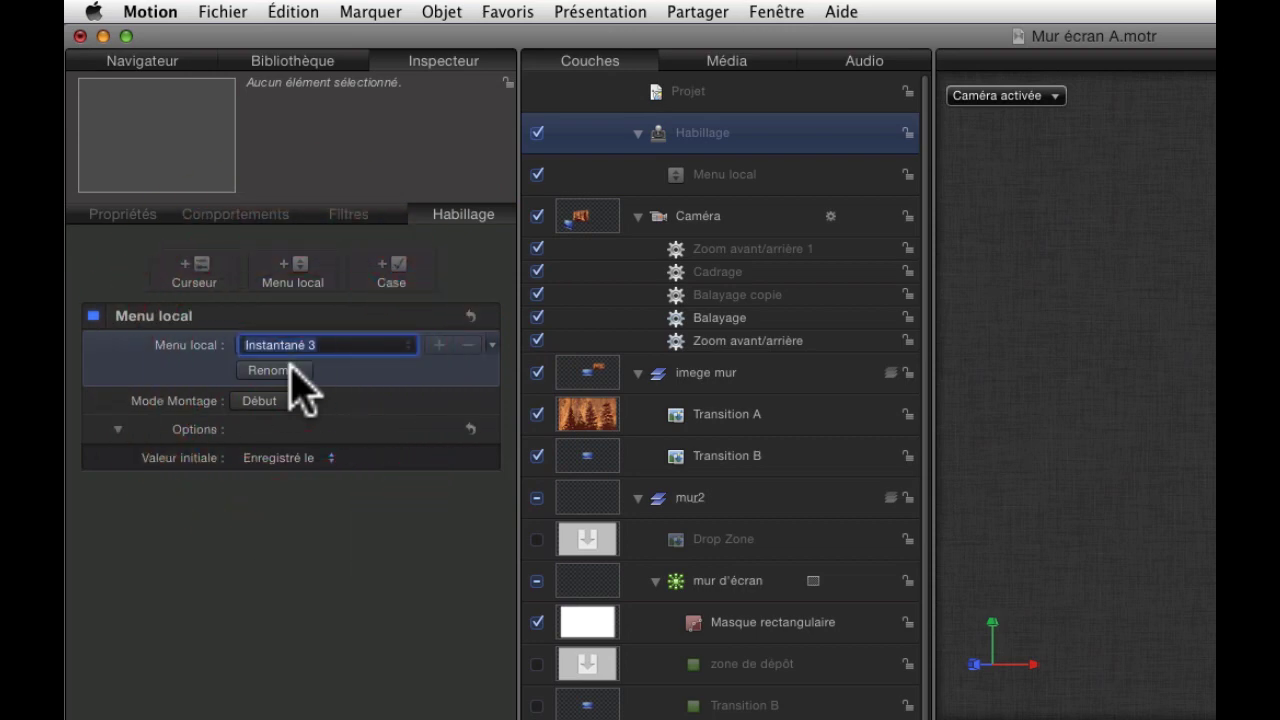
type("zone de dépôt")
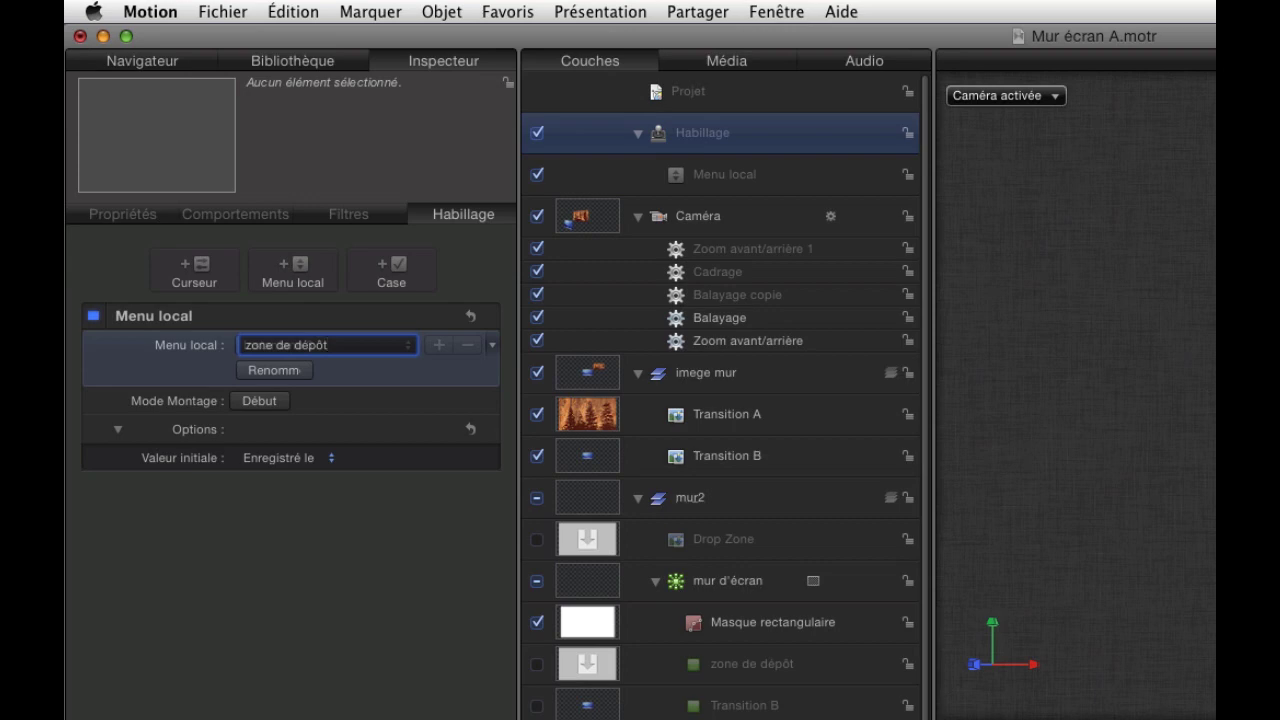
key("Return")
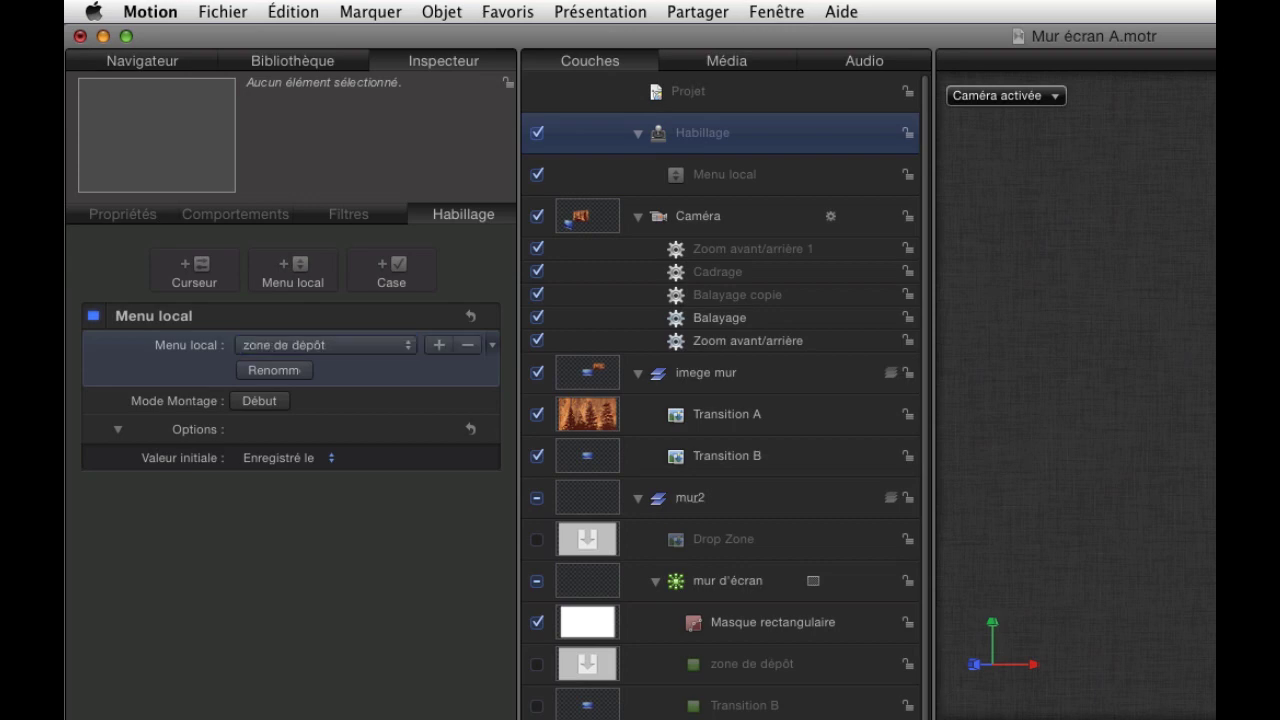
- Rename the pop-up menu widget in the rig as "source mur vidéo"
double_click(733, 174)
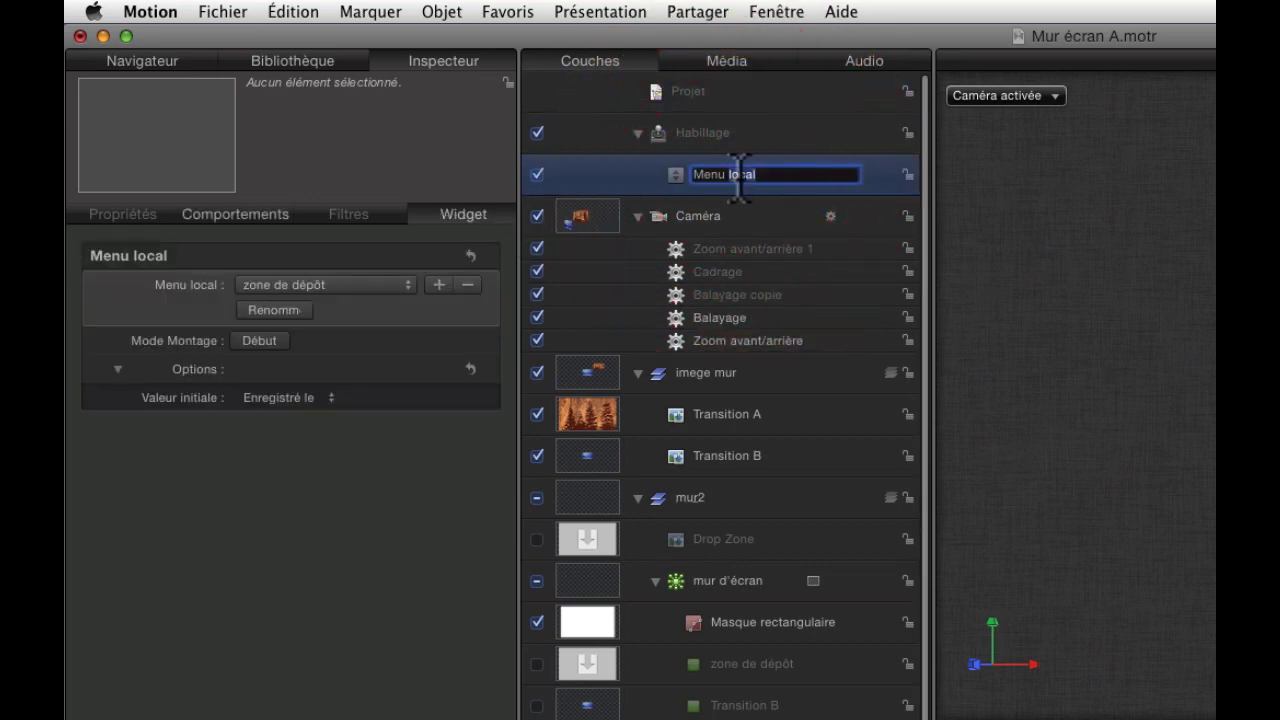
type("M")
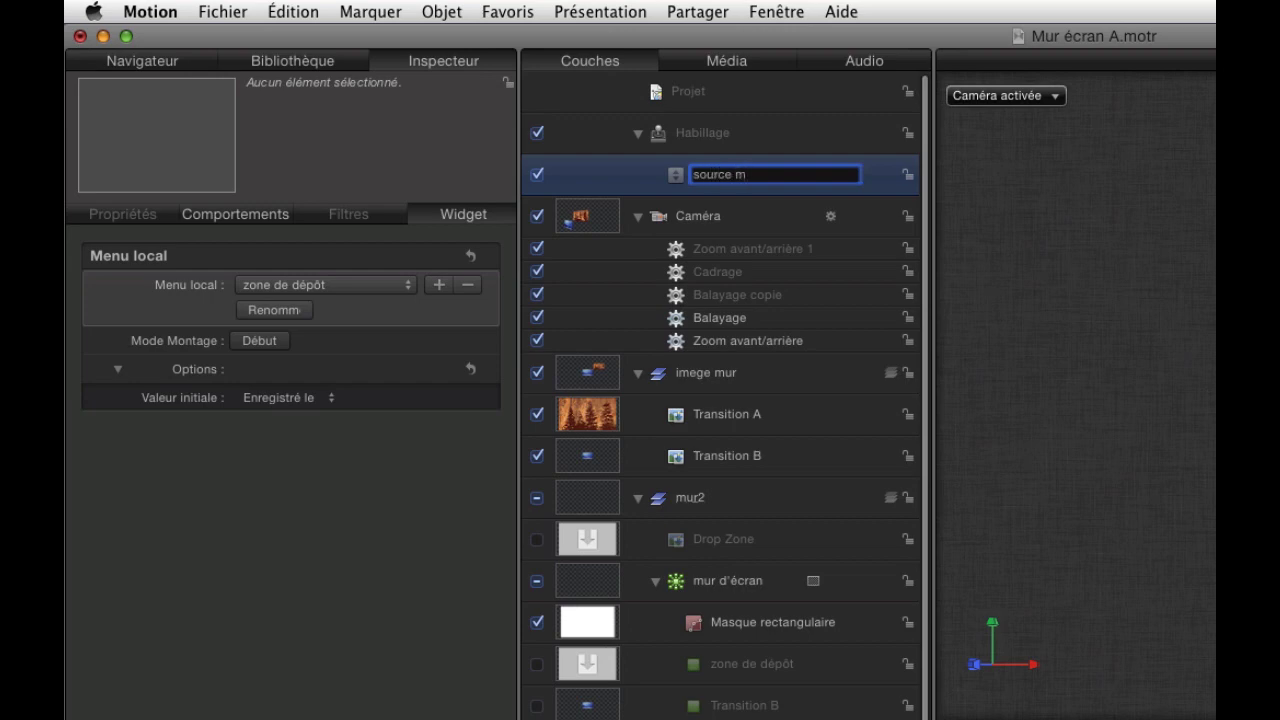
key("Return")
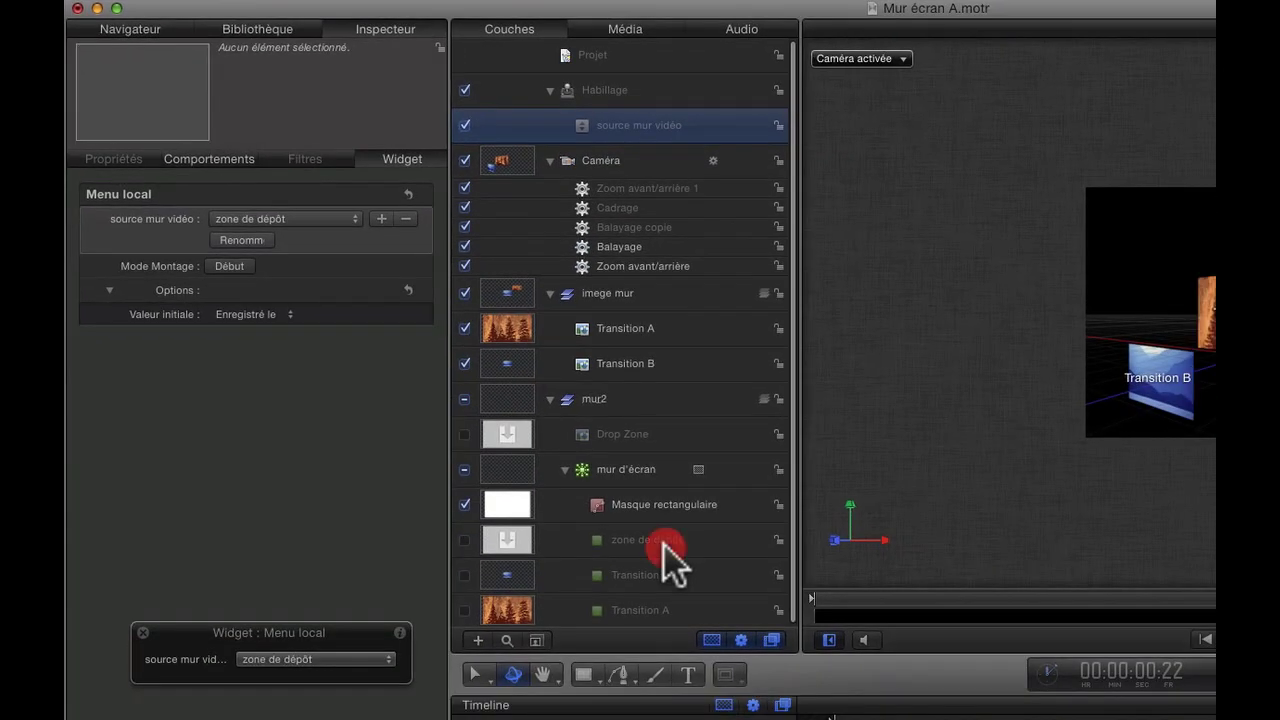
- Set the opacity of the replicator's zone de dépôt cell to 0% in its opacity gradient
left_click(722, 632)
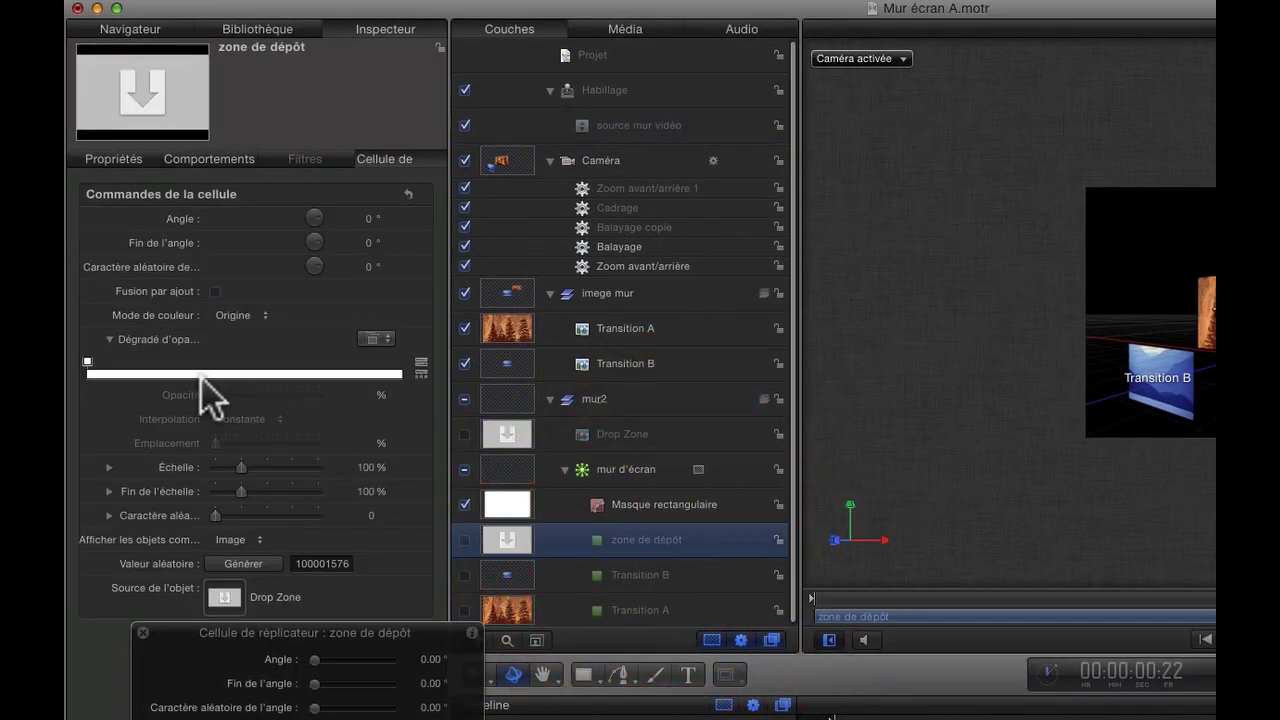
left_click(87, 362)
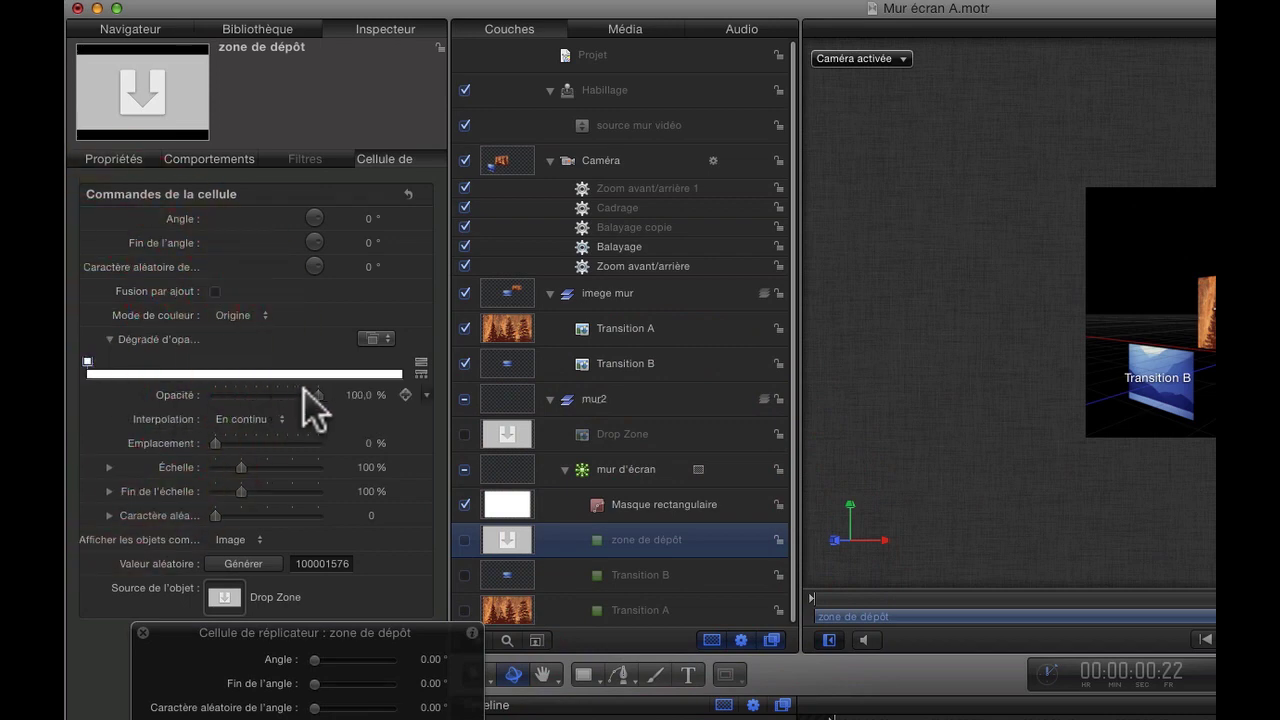
left_click_drag(316, 393, 82, 402)
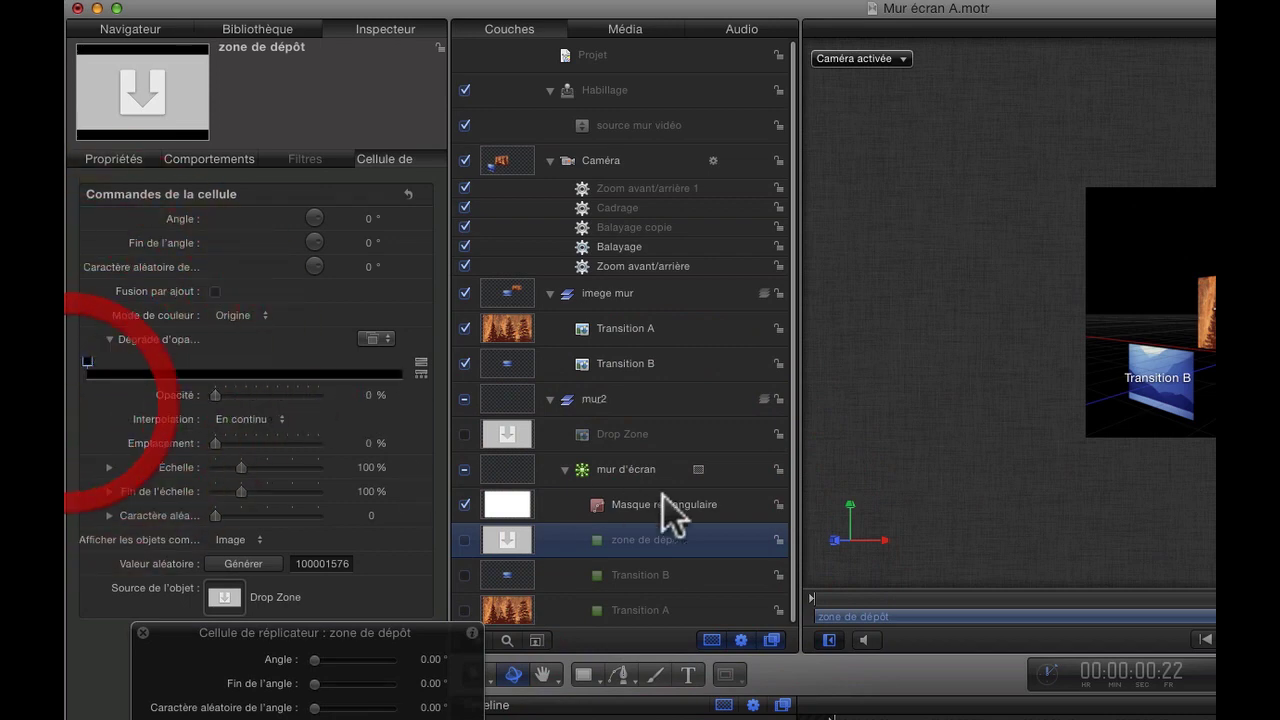
- Set the opacity of the replicator's Transition B cell to 0% in its opacity gradient
left_click(575, 577)
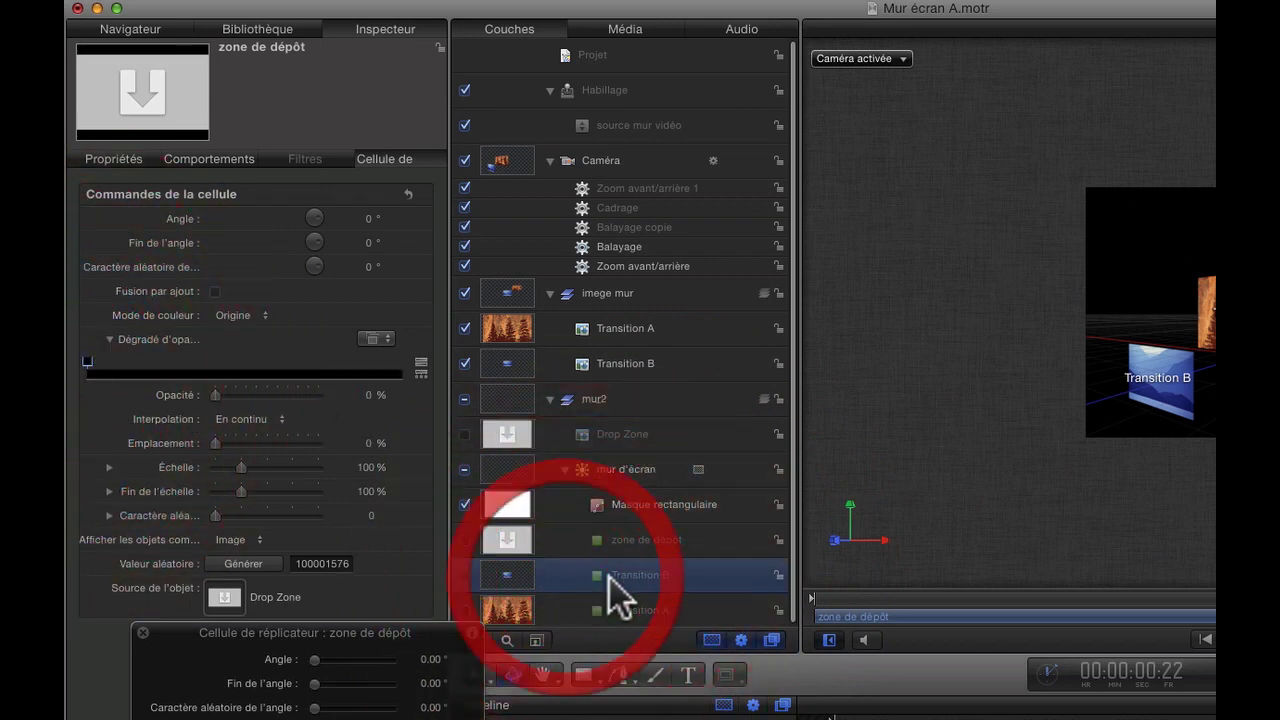
left_click(87, 362)
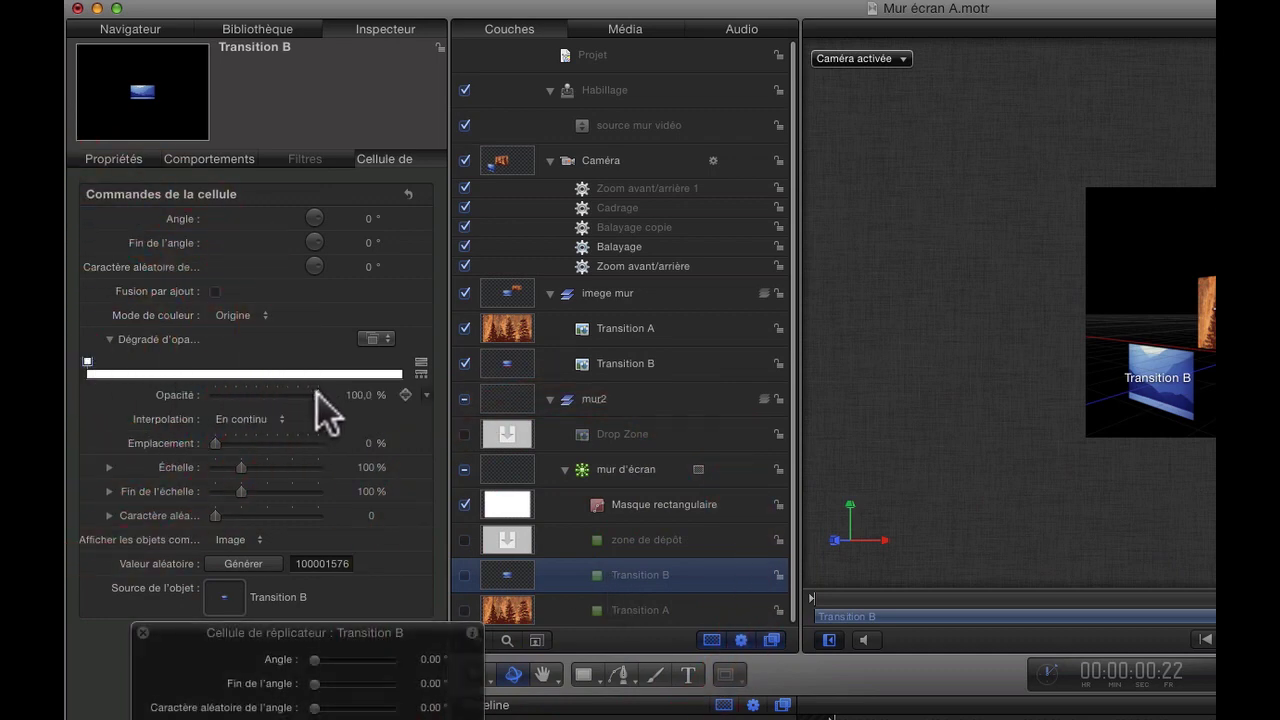
left_click_drag(318, 395, 112, 402)
- Set the opacity of the replicator's Transition A cell to 0% in its opacity gradient
left_click(617, 606)
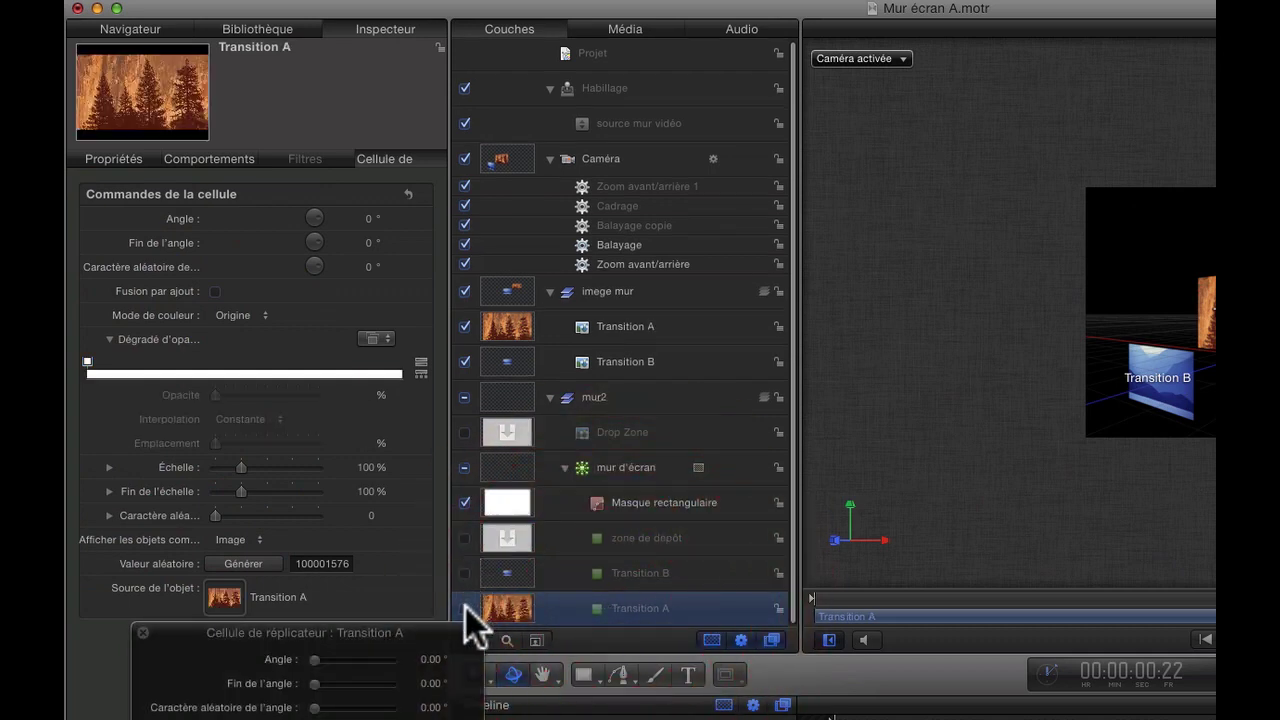
left_click(86, 362)
left_click_drag(316, 393, 150, 391)
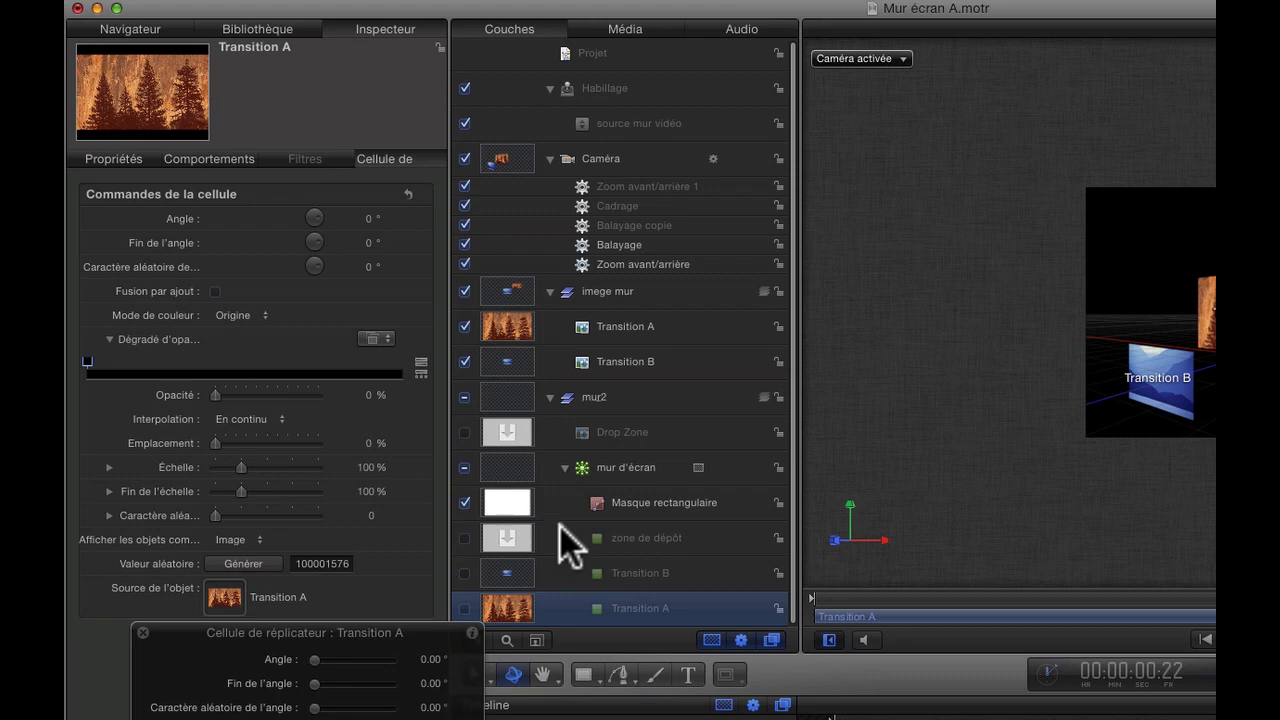
- Add the Transition A cell's gradient opacity to the existing rig's source mur vidéo widget
right_click(171, 396)
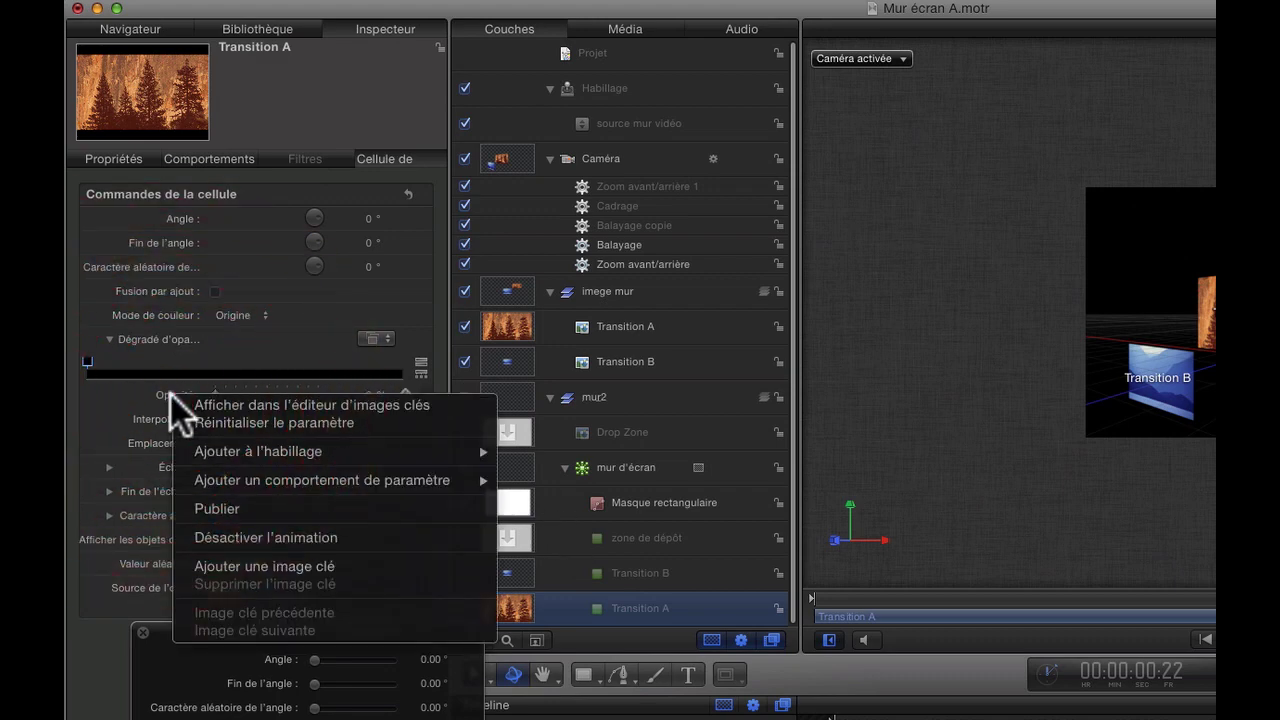
mouse_move(205, 449)
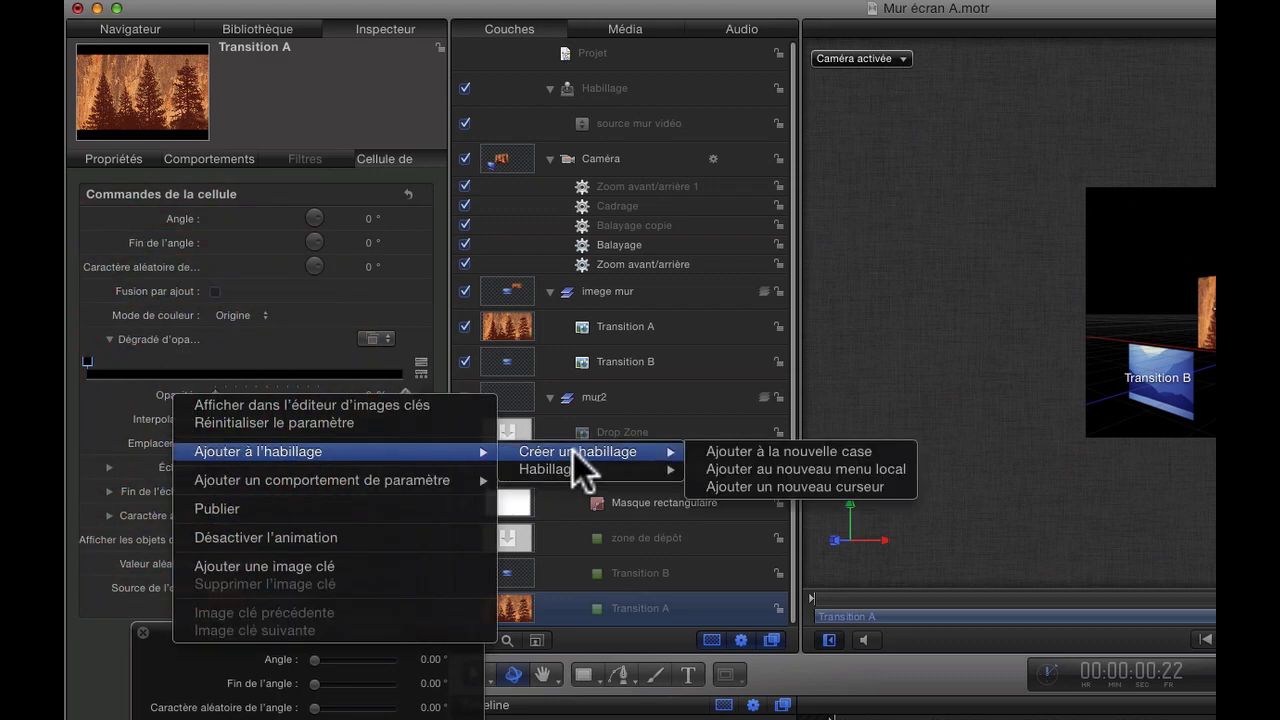
mouse_move(559, 474)
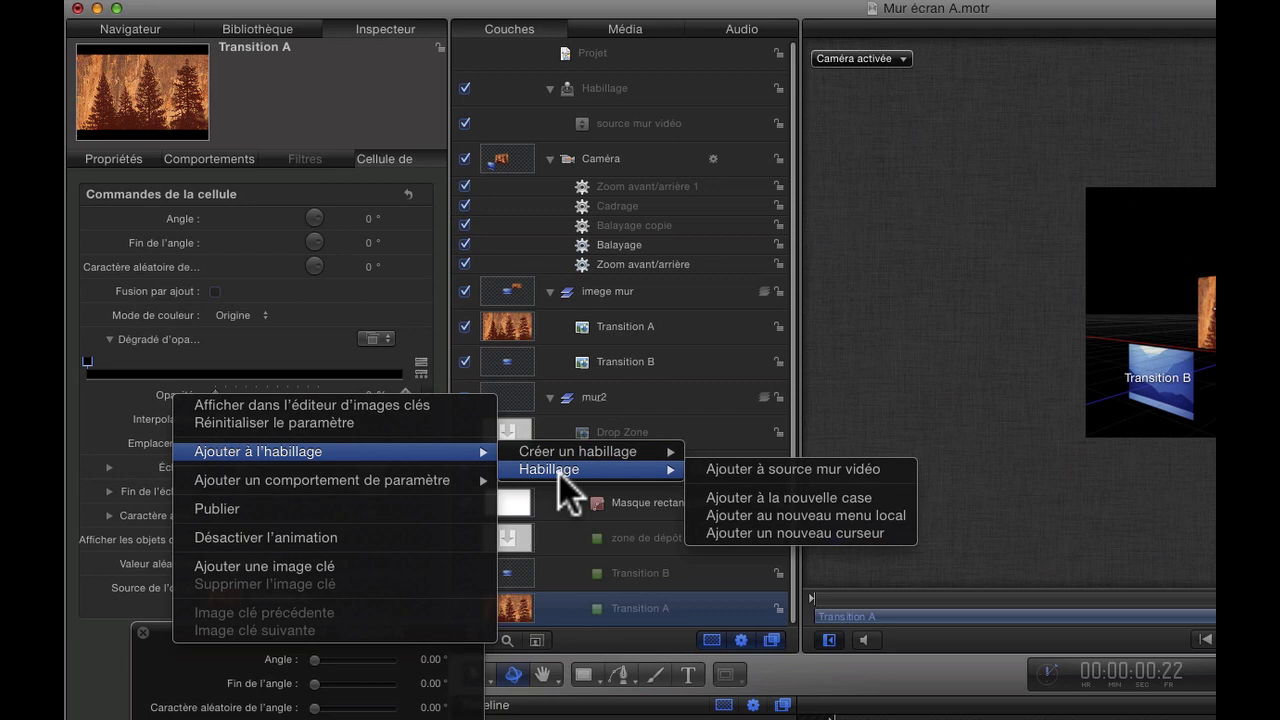
left_click(802, 467)
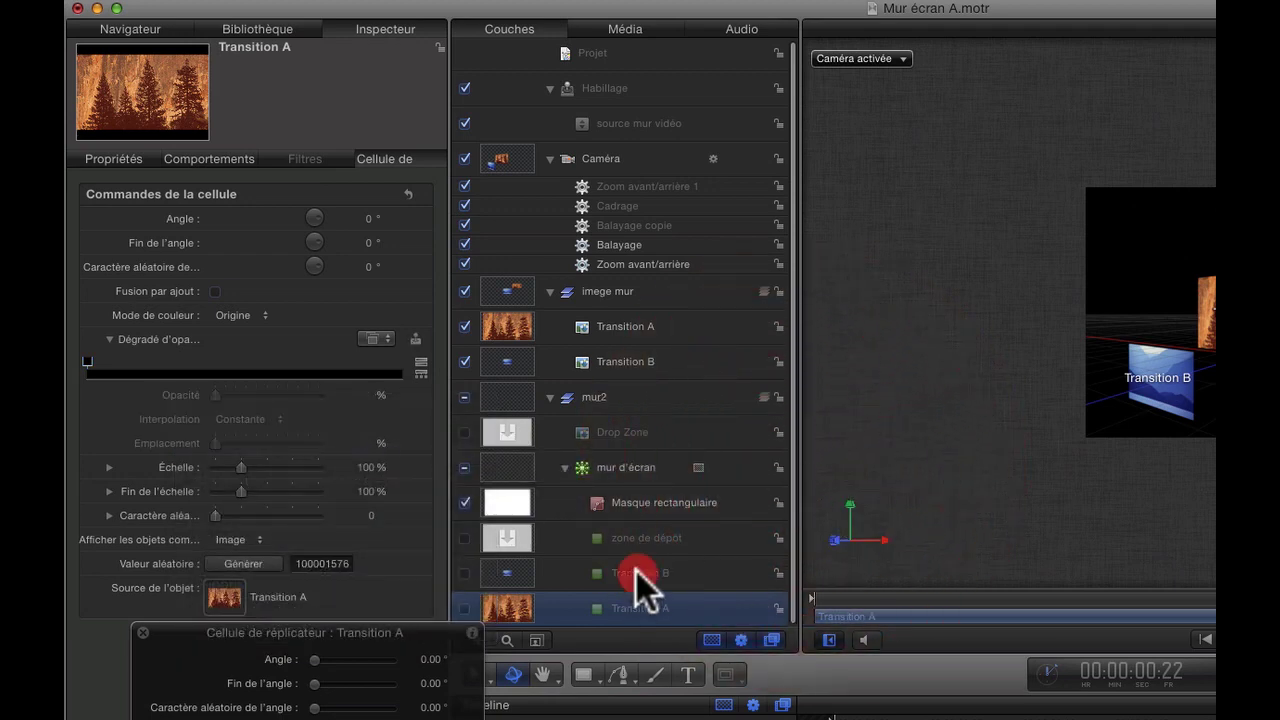
- Add the Transition B cell's gradient opacity to the existing rig's source mur vidéo widget
left_click(636, 572)
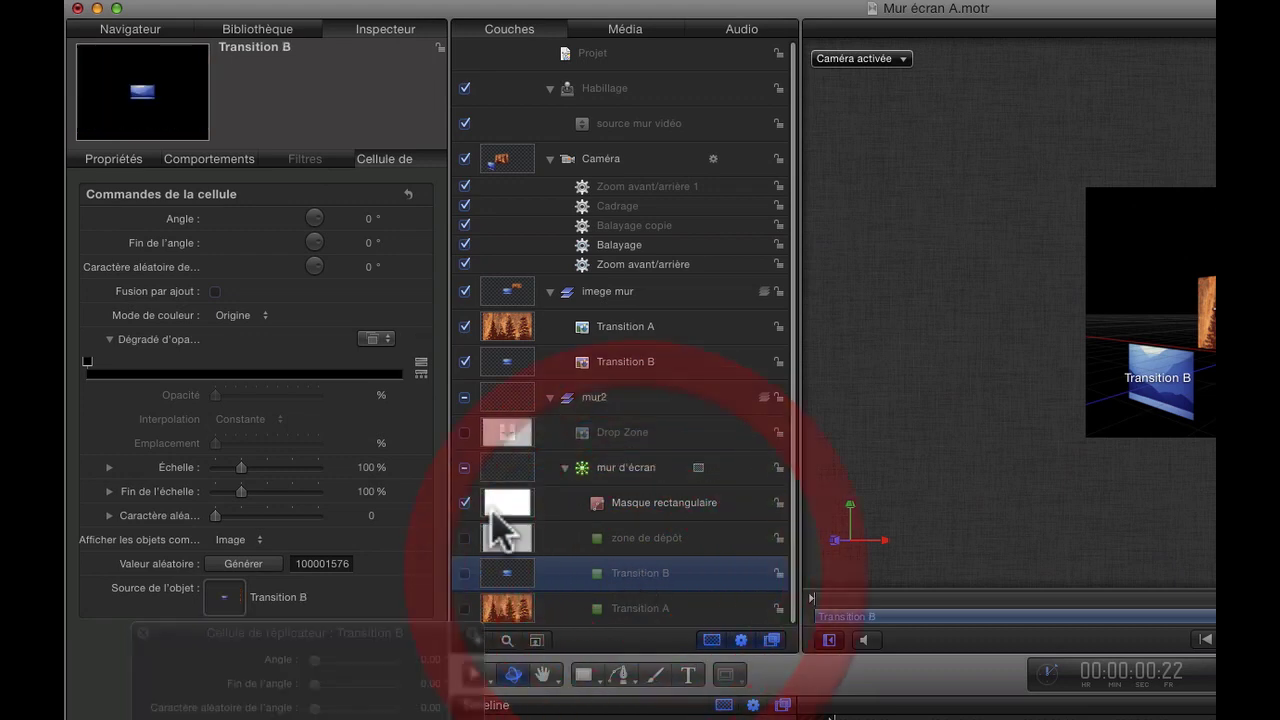
left_click(84, 357)
right_click(179, 393)
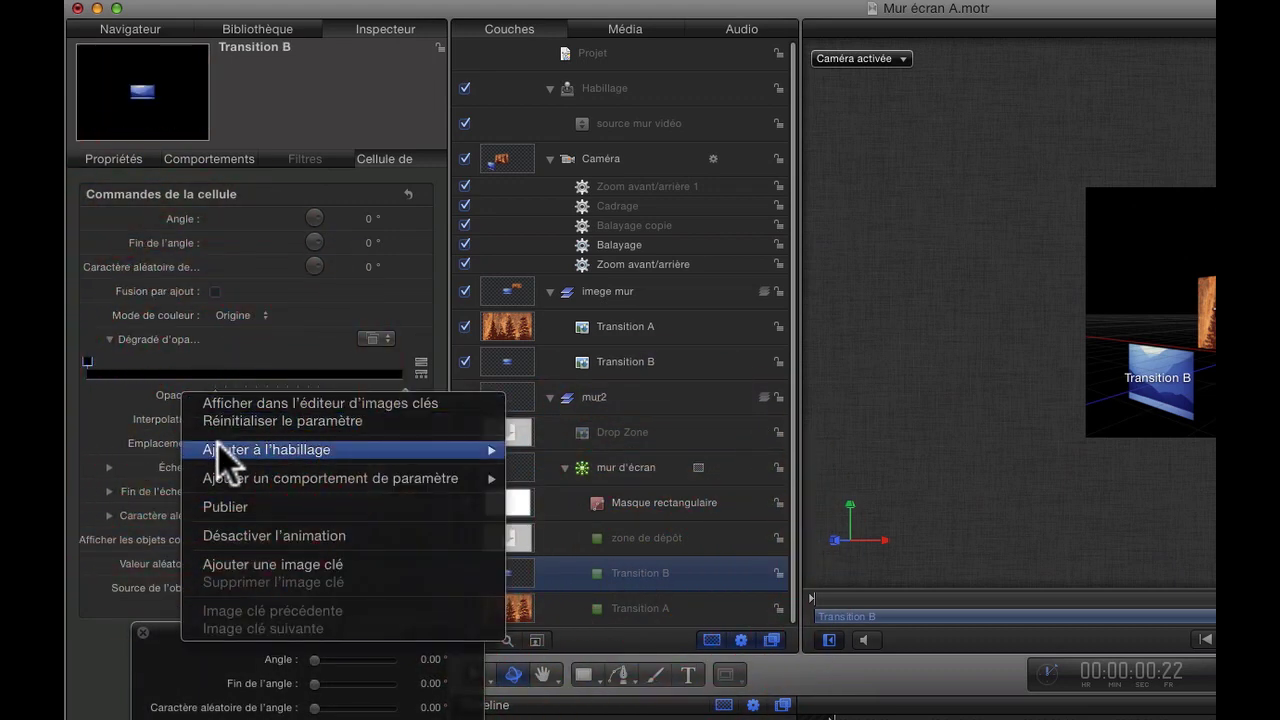
mouse_move(218, 444)
mouse_move(562, 464)
left_click(775, 466)
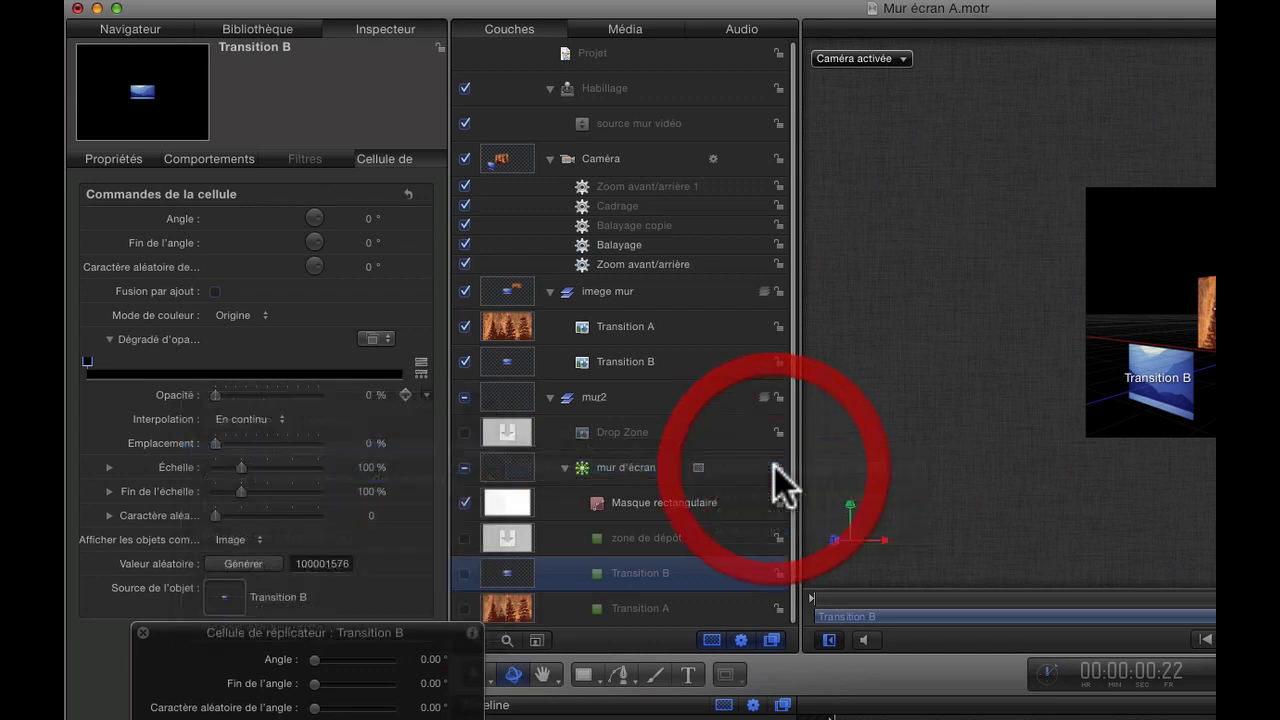
- Add the zone de dépôt cell's gradient opacity to the existing rig's source mur vidéo widget
left_click(624, 535)
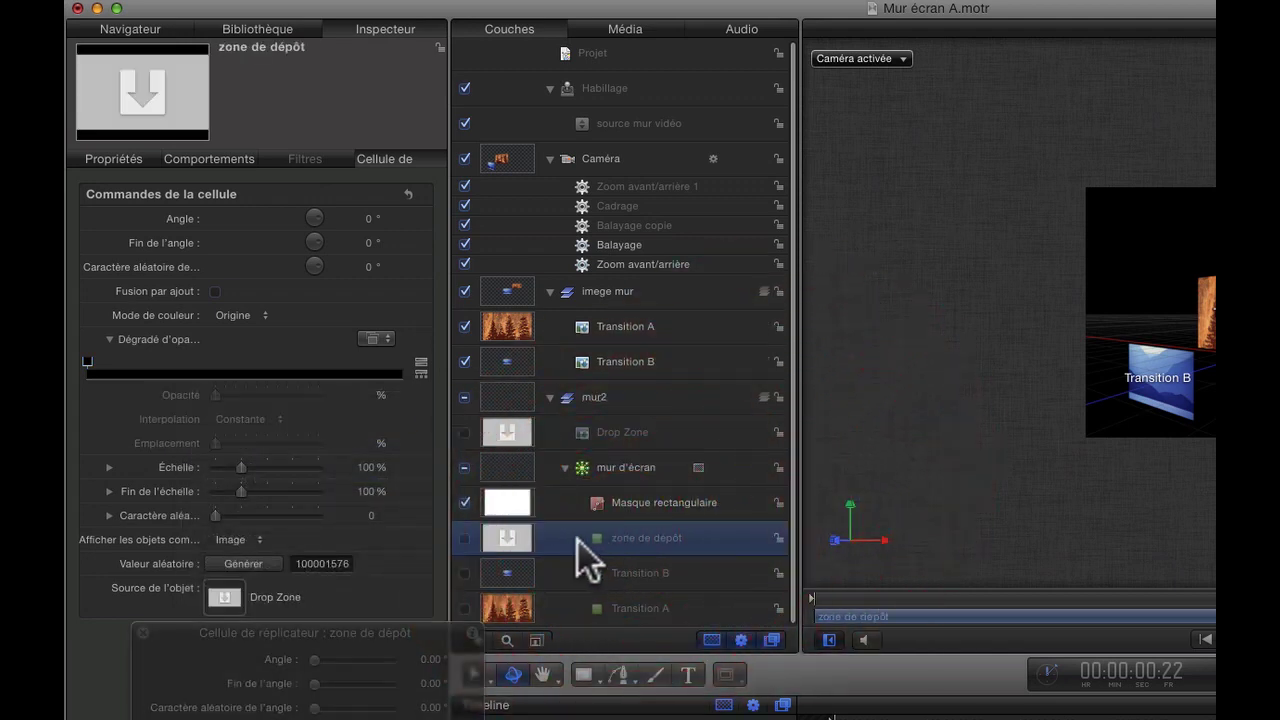
left_click(85, 361)
right_click(182, 395)
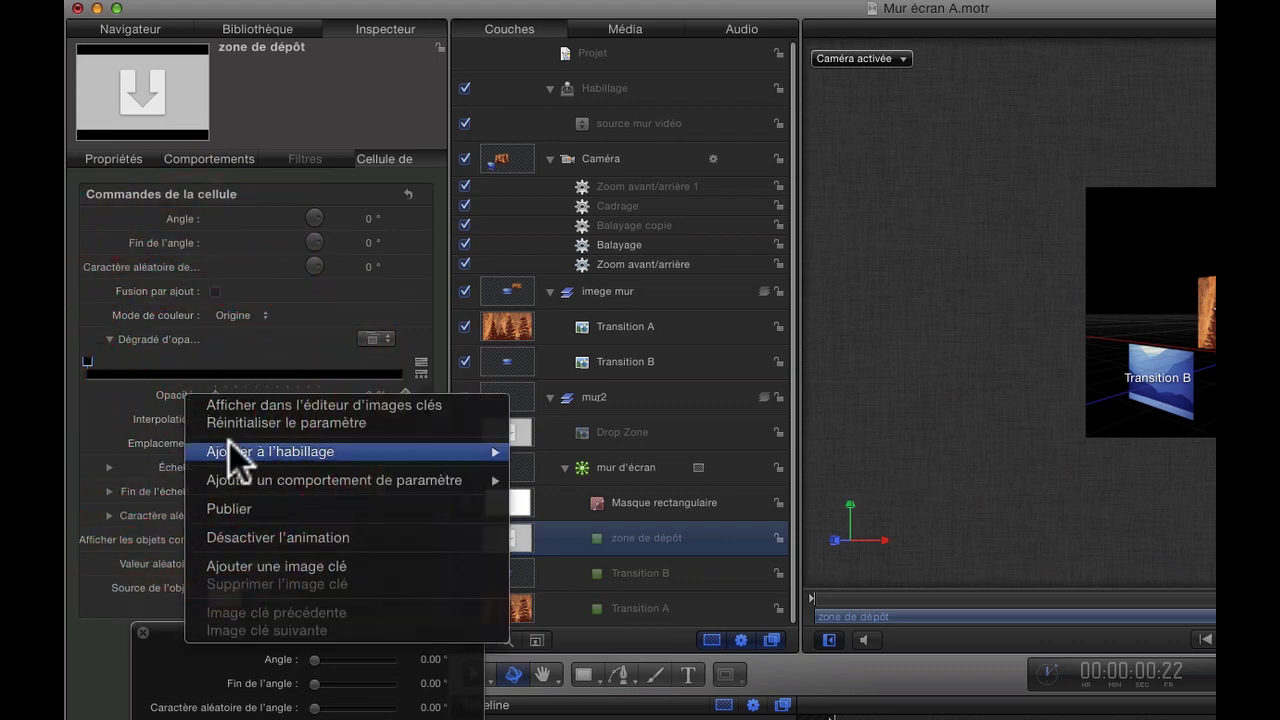
mouse_move(464, 459)
mouse_move(606, 467)
left_click(780, 472)
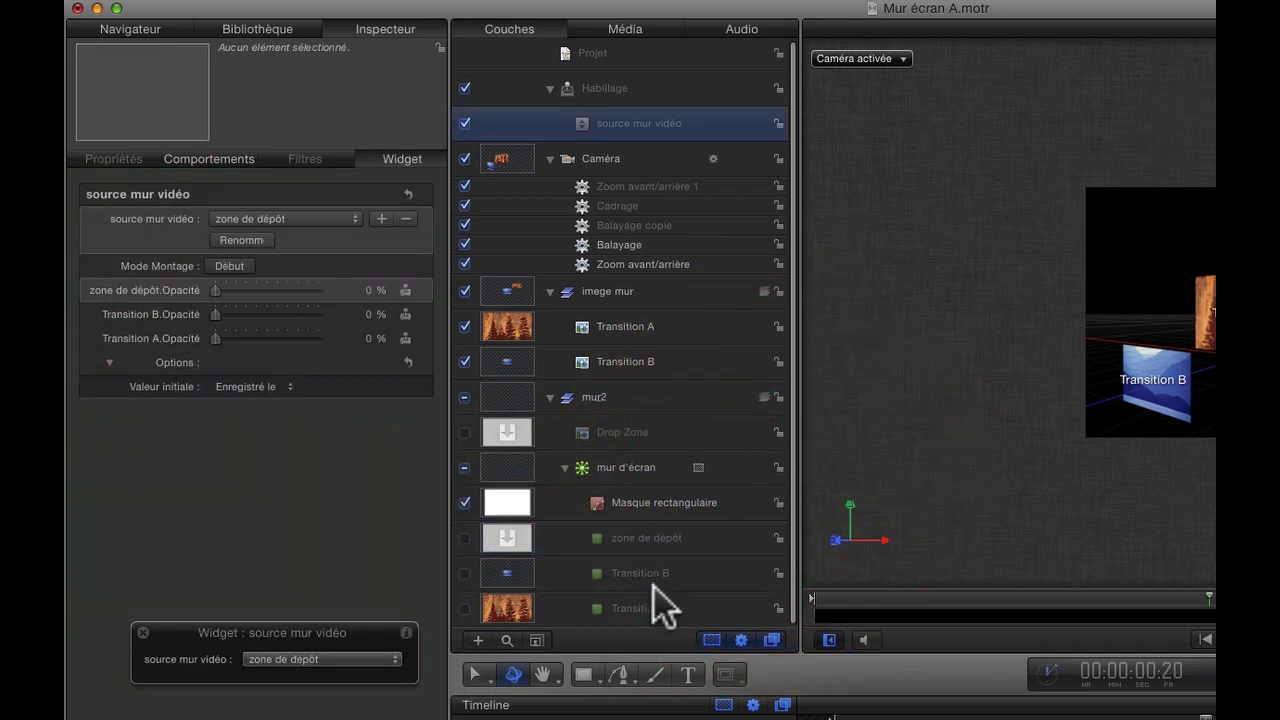
- Enable the zone de dépôt, Transition B and Transition A cells, keeping the source mur vidéo widget selected for editing
left_click(644, 128)
left_click(464, 538)
left_click(464, 573)
left_click(464, 608)
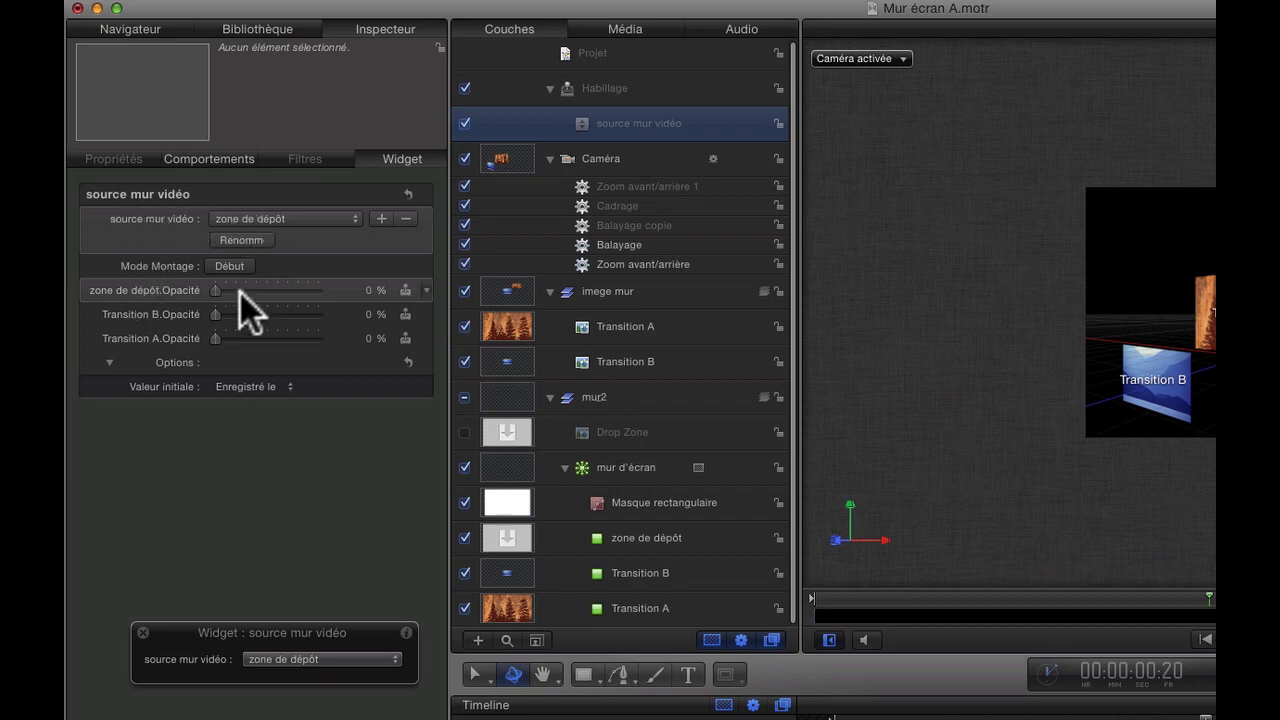
- Set the matching cell's opacity to 100% for each source mur vidéo option: zone de dépôt, transition B and tranition A
left_click_drag(215, 290, 362, 288)
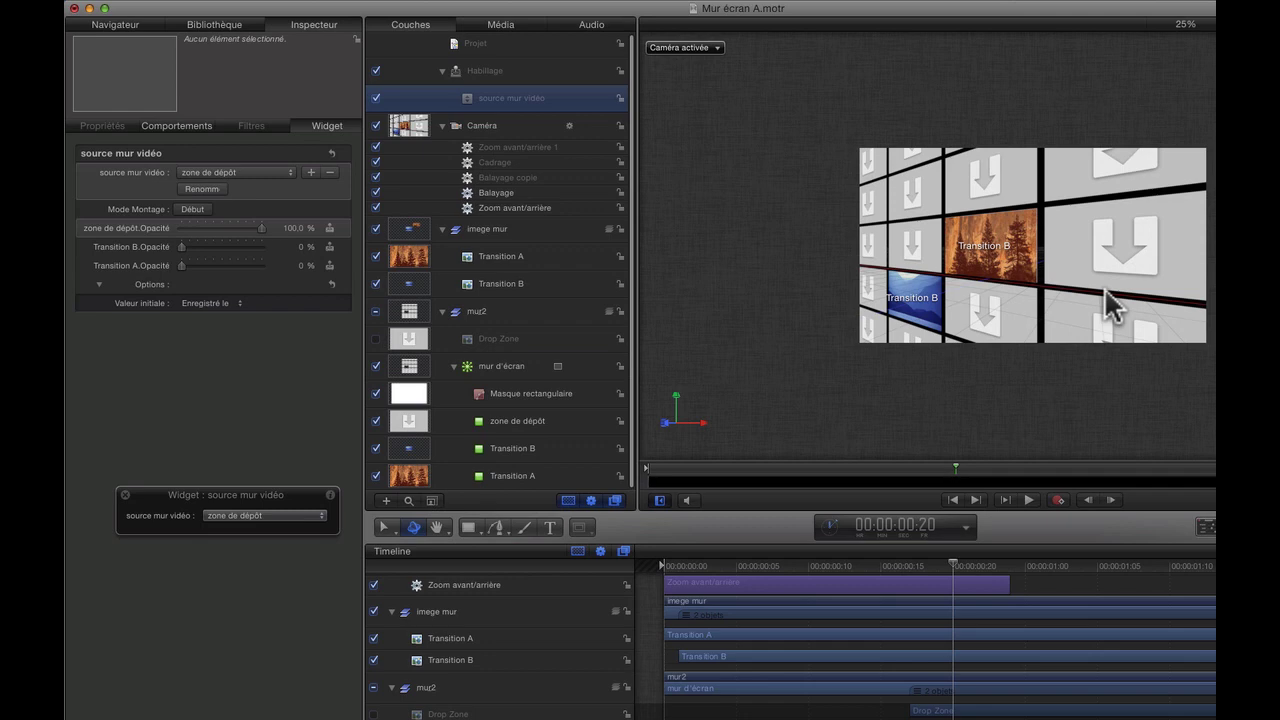
left_click(281, 172)
left_click(268, 158)
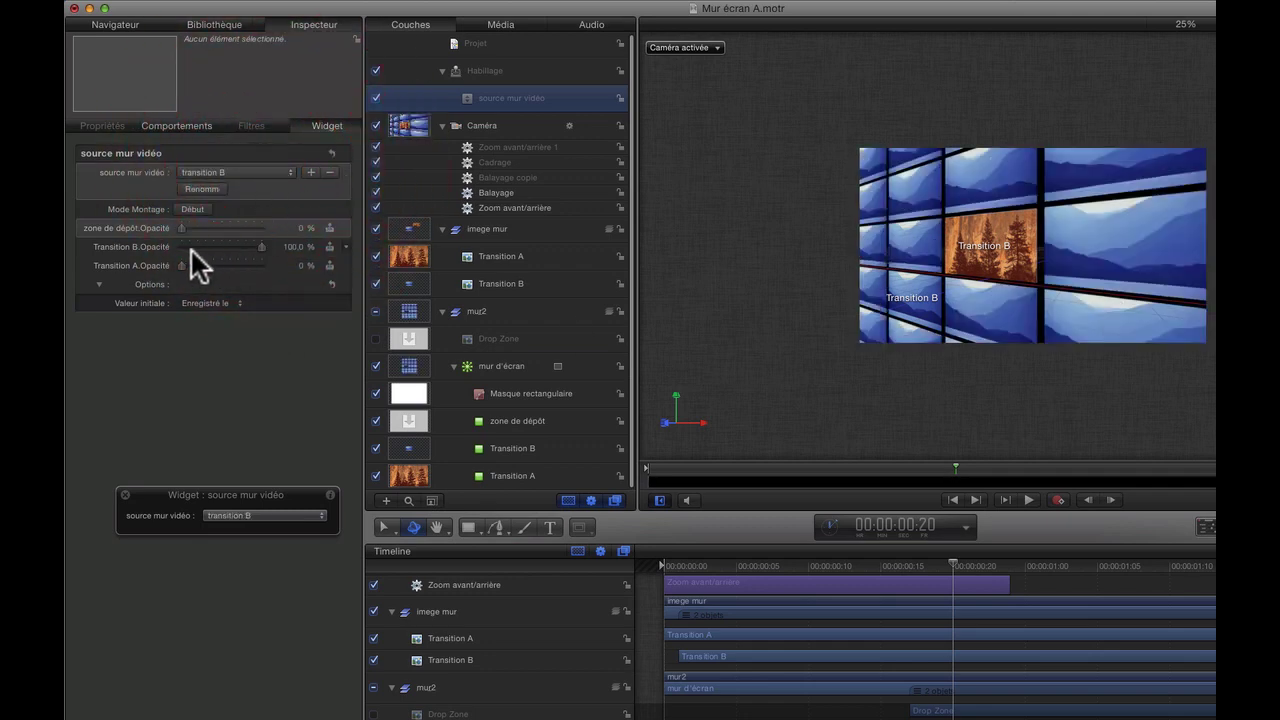
mouse_move(259, 246)
left_mouse_down()
mouse_move(228, 246)
mouse_move(278, 246)
left_mouse_up()
left_click(282, 172)
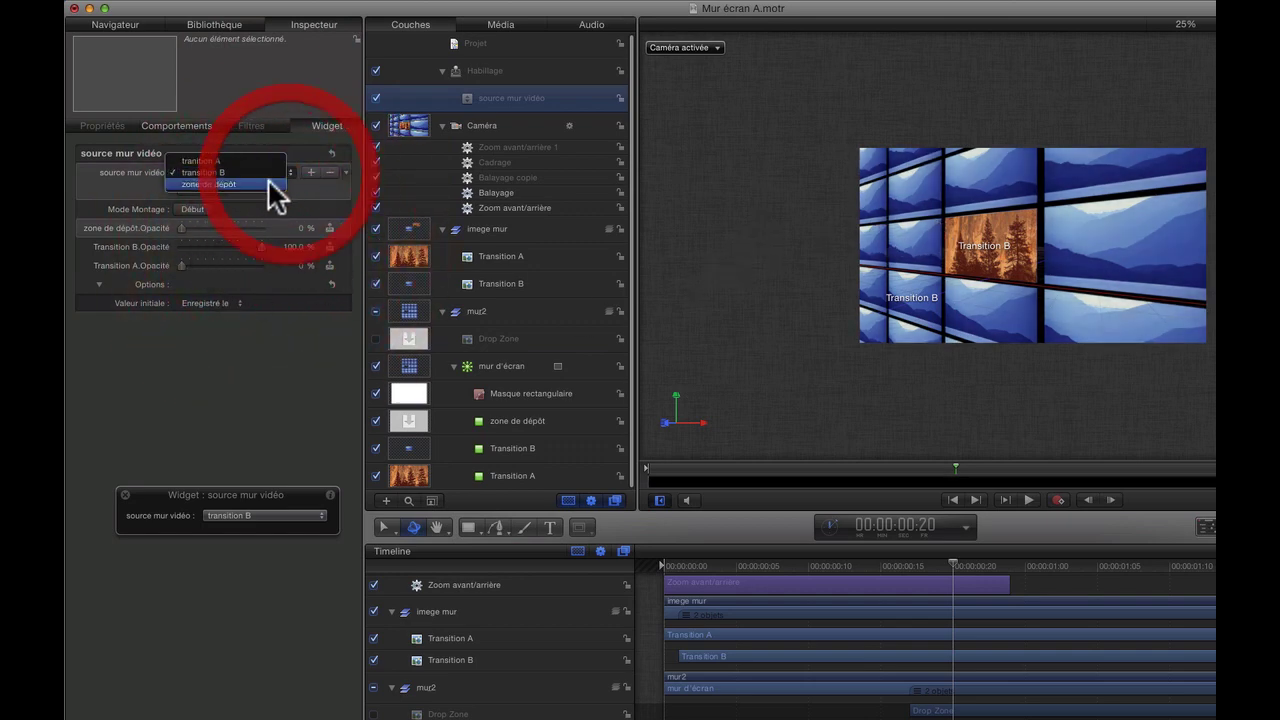
left_click(242, 160)
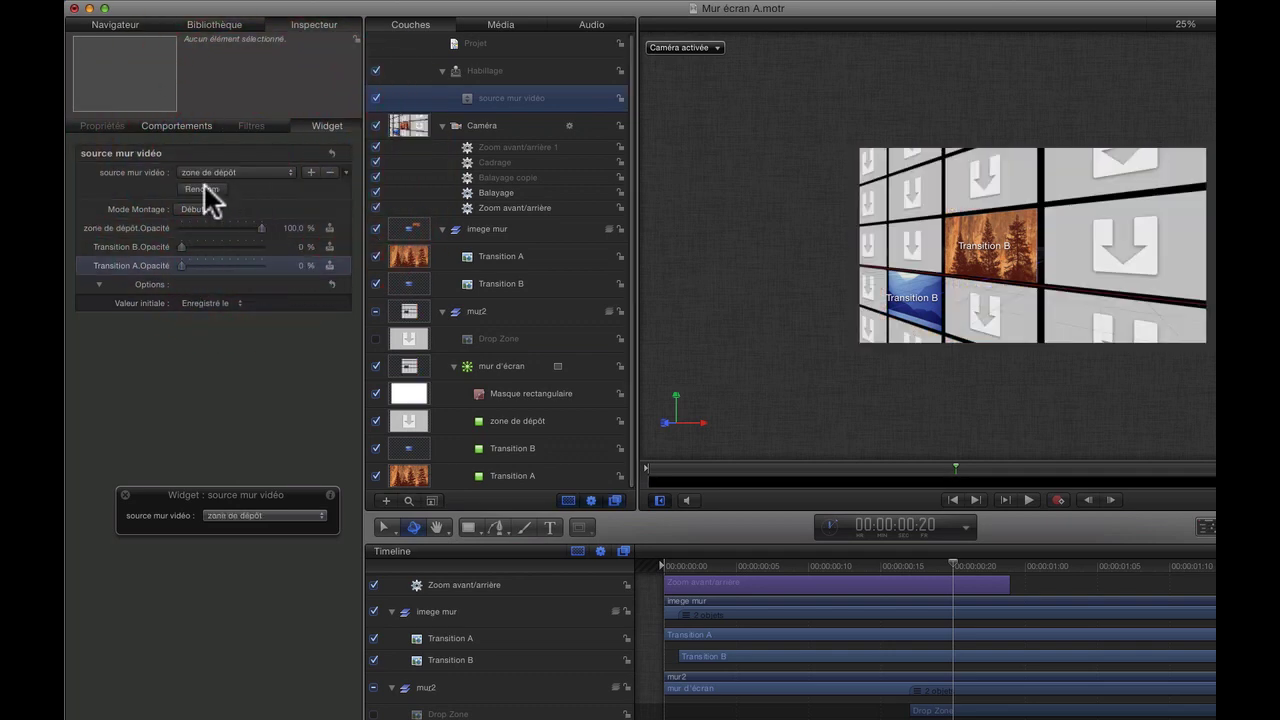
- Publish the source mur vidéo parameter and show the project's published parameters
right_click(128, 169)
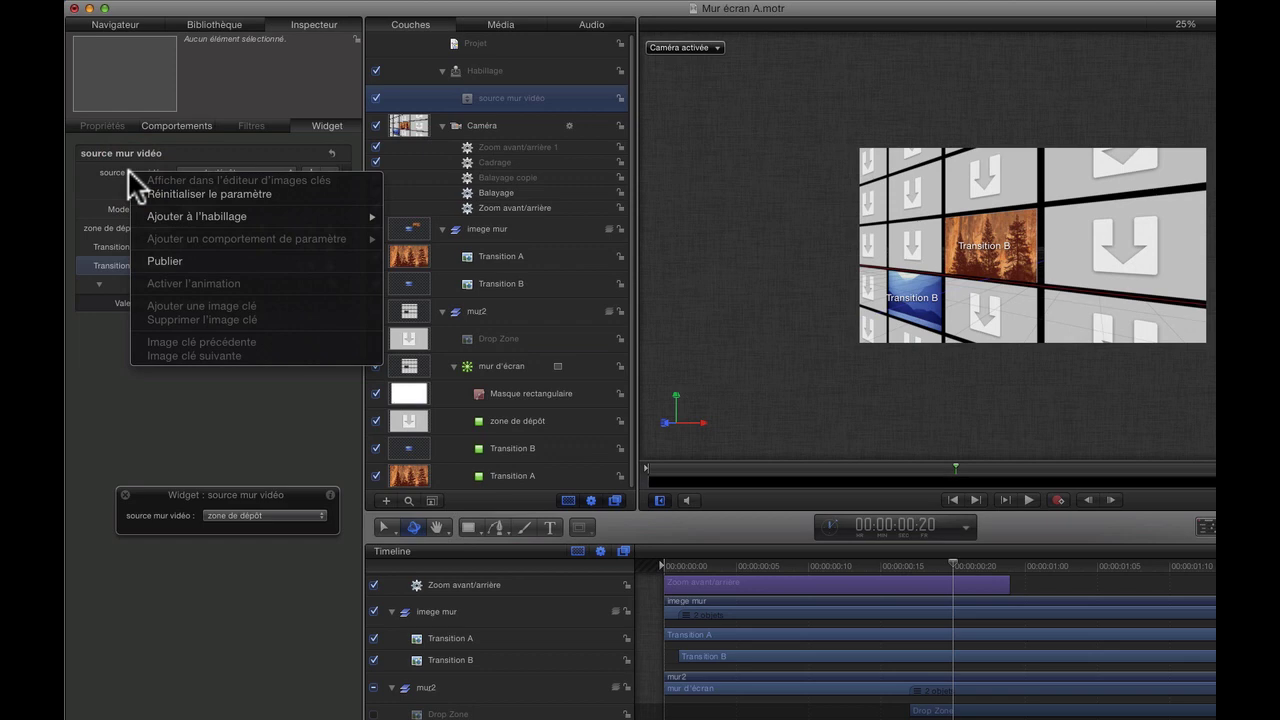
left_click(196, 262)
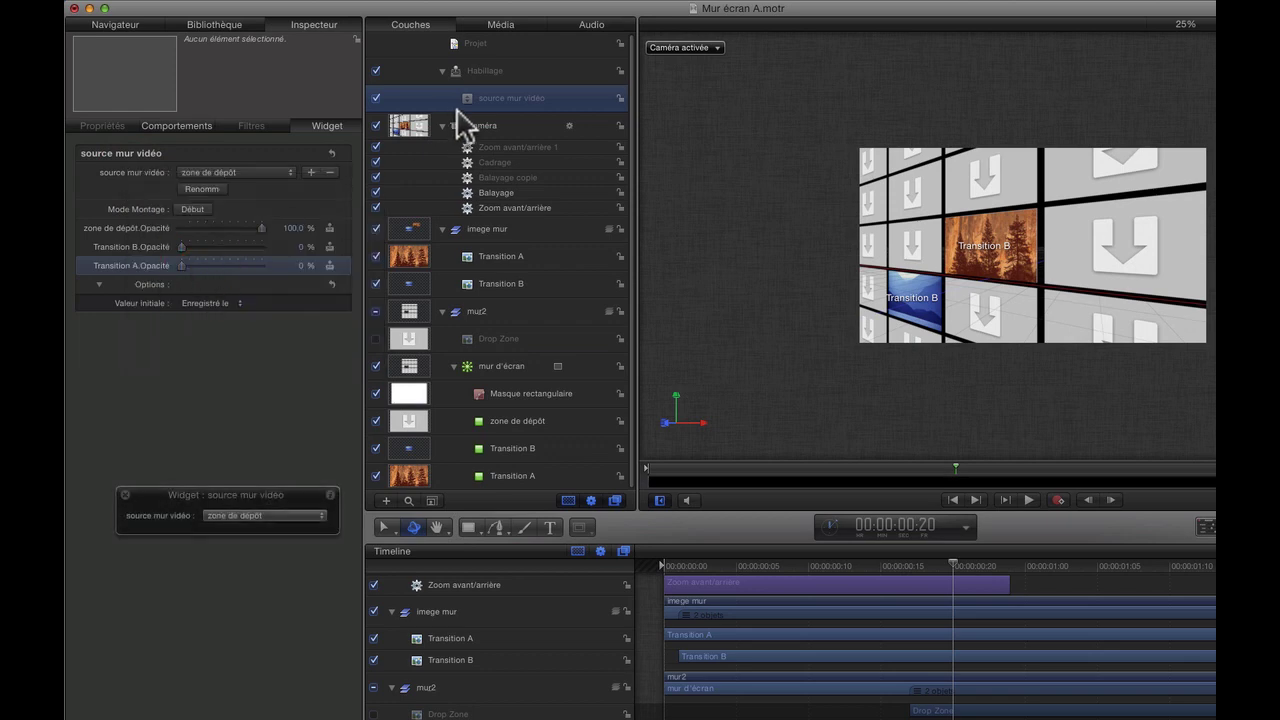
left_click(499, 46)
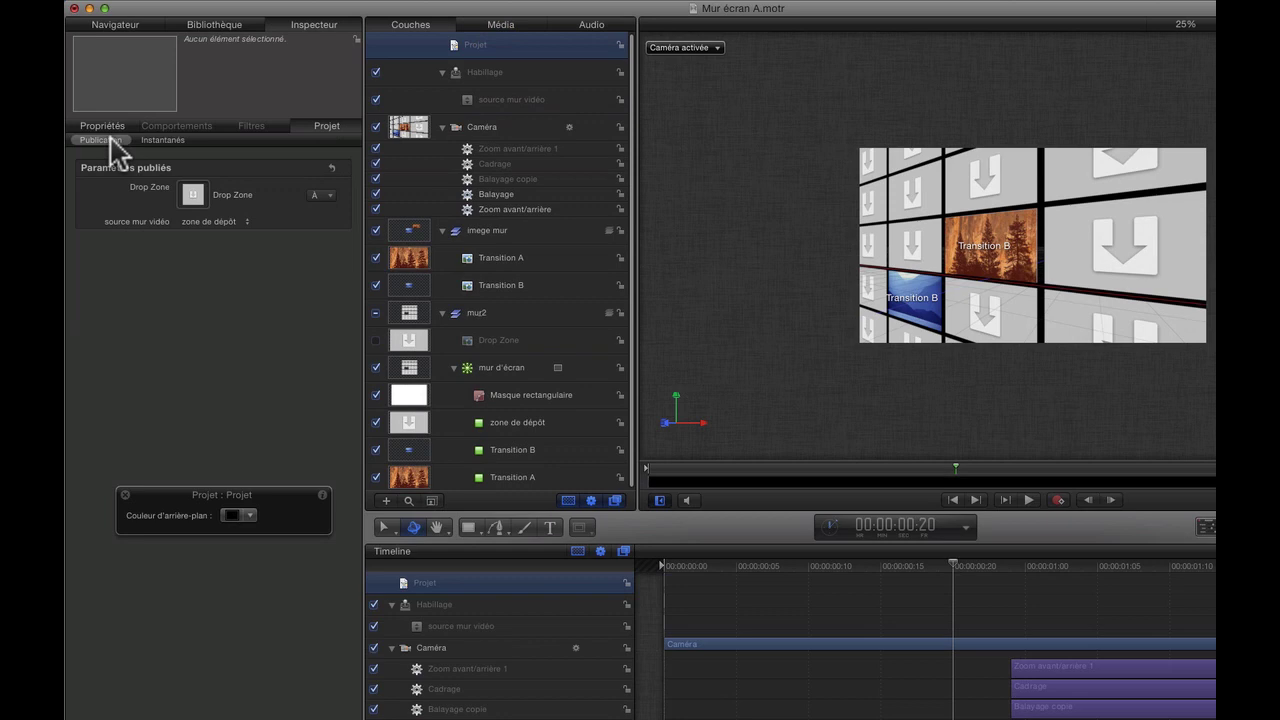
- Try transition B and tranition A in the published source mur vidéo menu, and move that parameter above Drop Zone
left_click(246, 220)
left_click(230, 210)
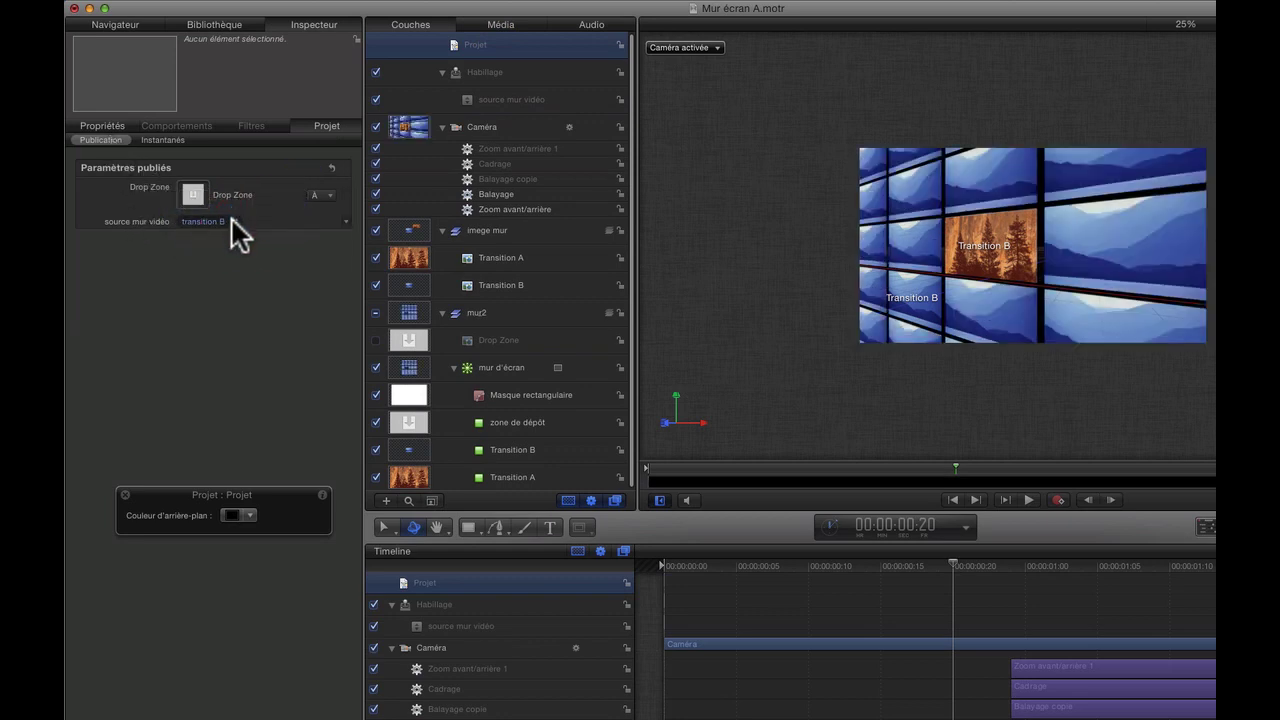
left_click(231, 217)
left_click(223, 221)
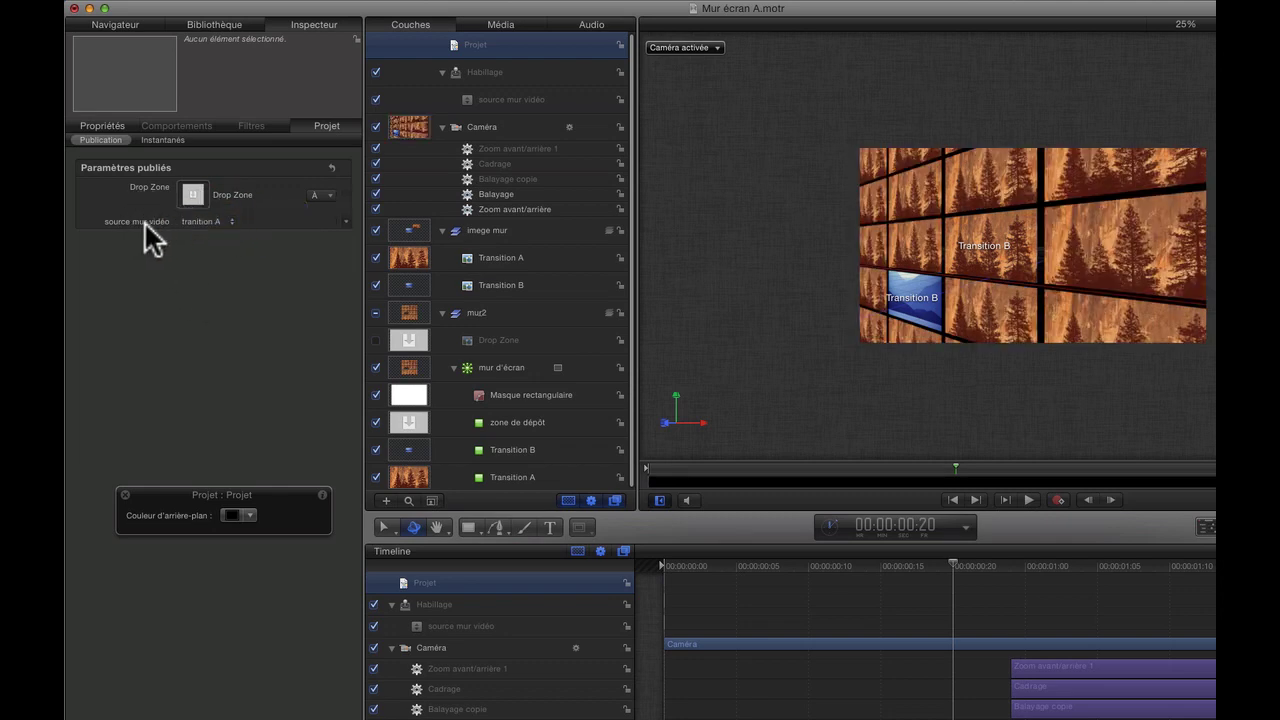
left_click_drag(144, 221, 146, 198)
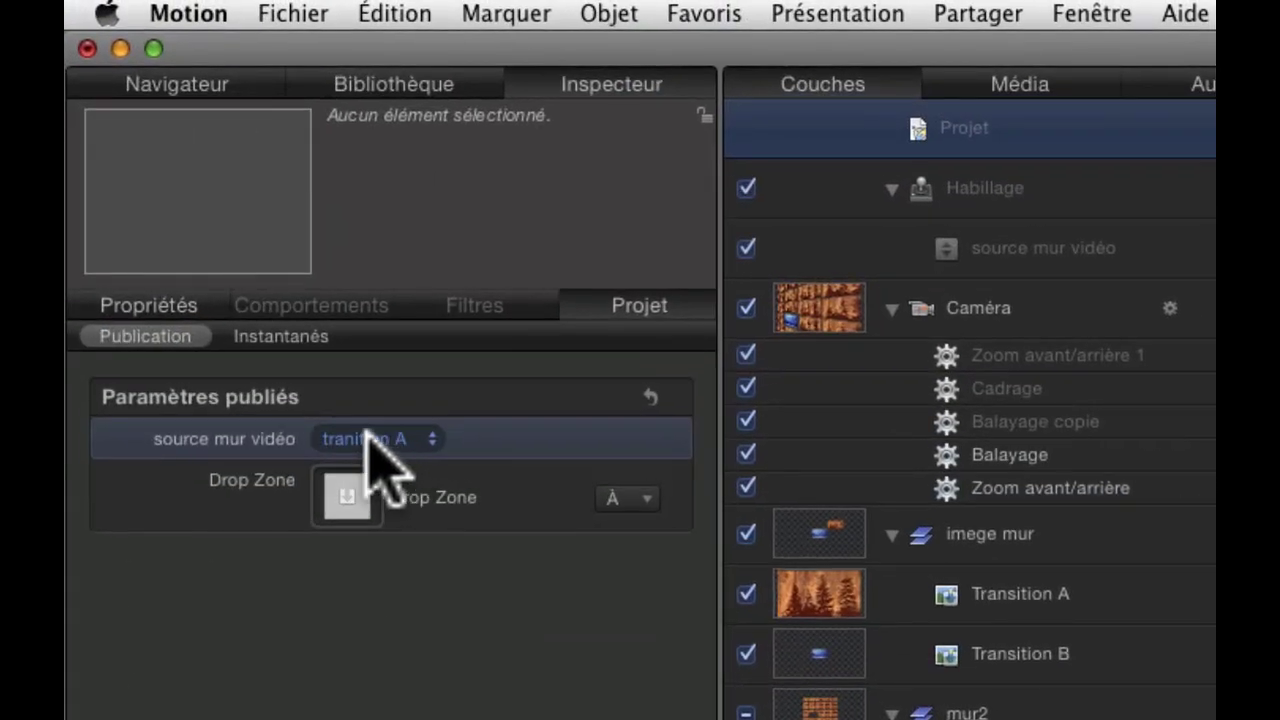
- Correct the name of the source mur vidéo widget's first option to "transition A"
left_click(1030, 250)
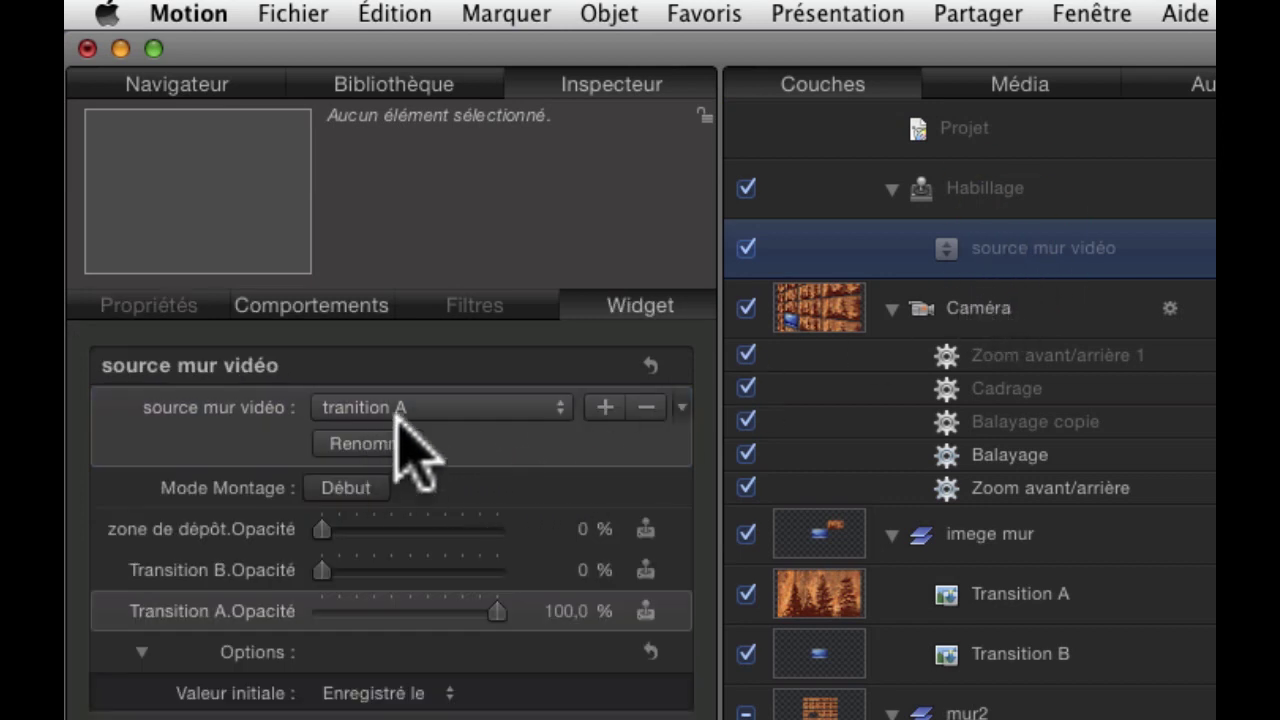
left_click(368, 444)
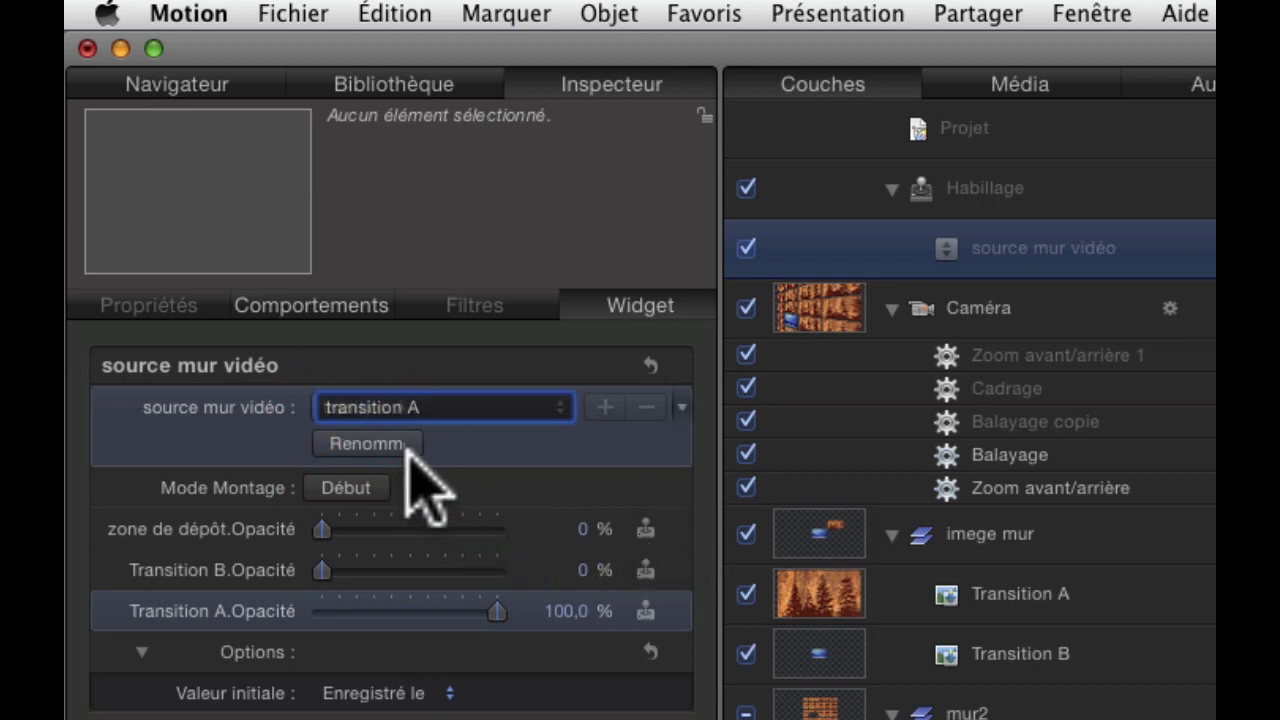
key("Return")
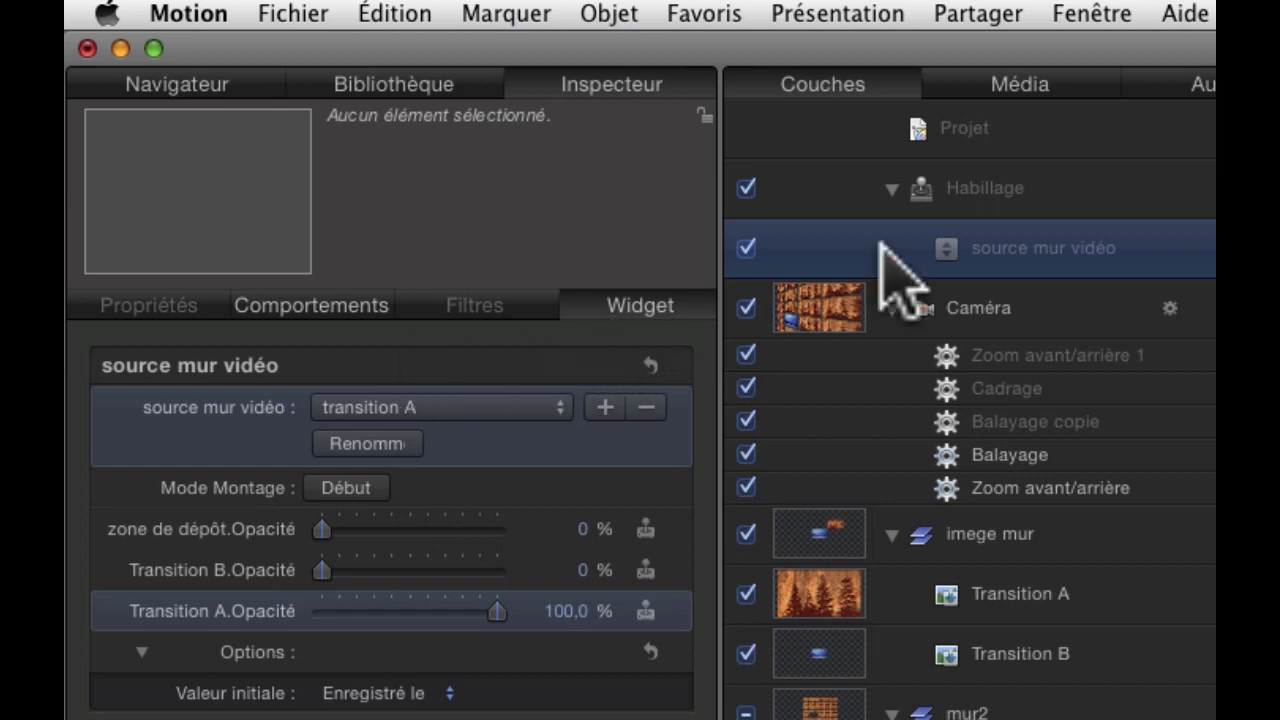
- Try the options of the project's published source mur vidéo menu and leave it set to zone de dépôt
left_click(1036, 129)
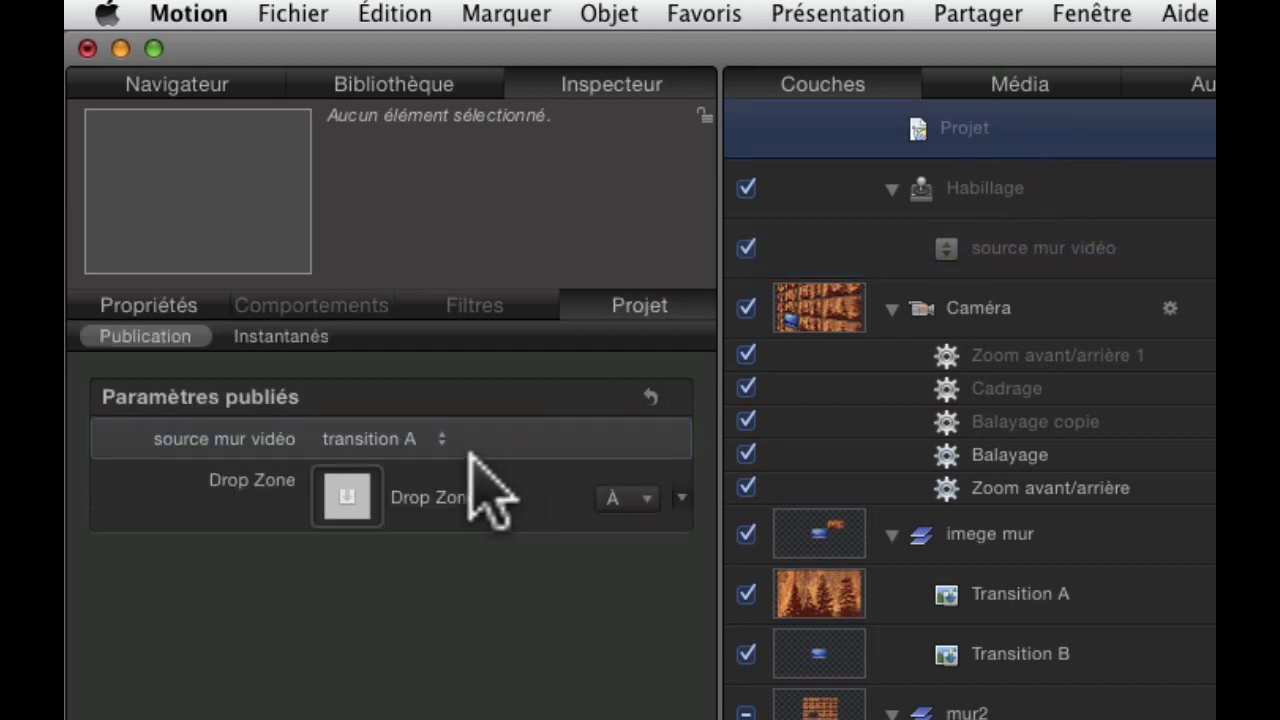
left_click(440, 440)
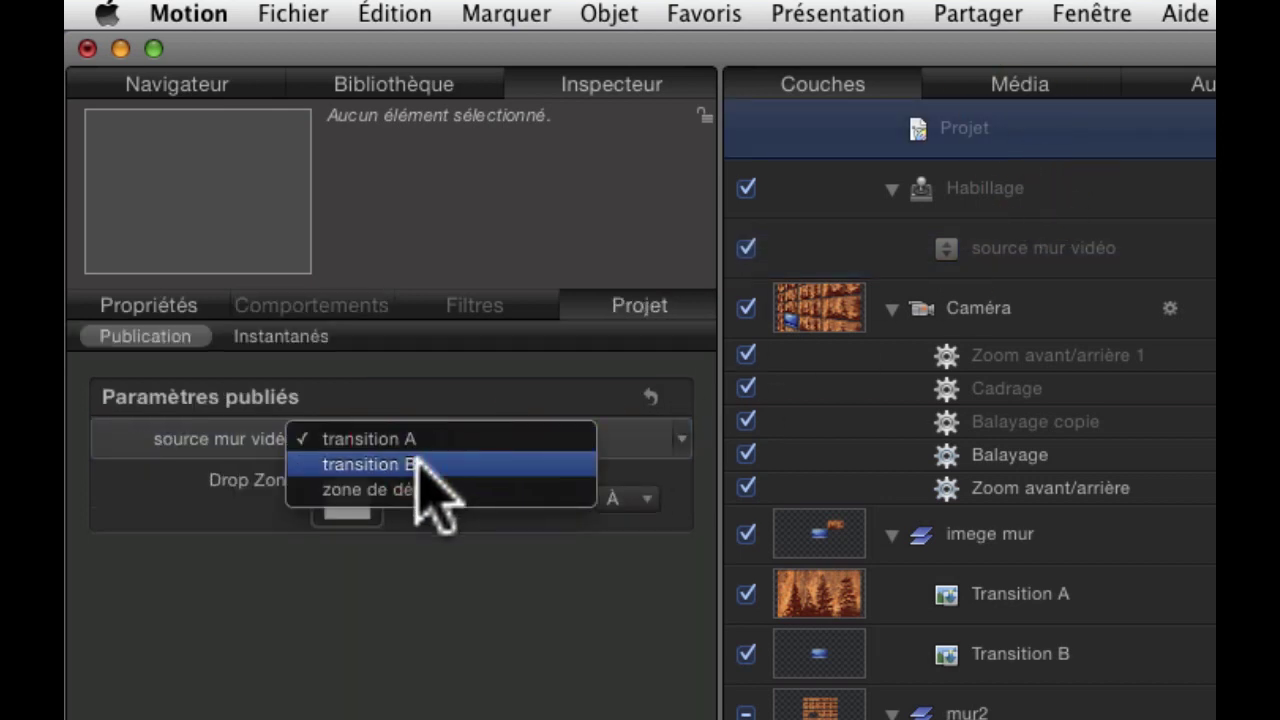
left_click(420, 463)
left_click(420, 446)
left_click(426, 463)
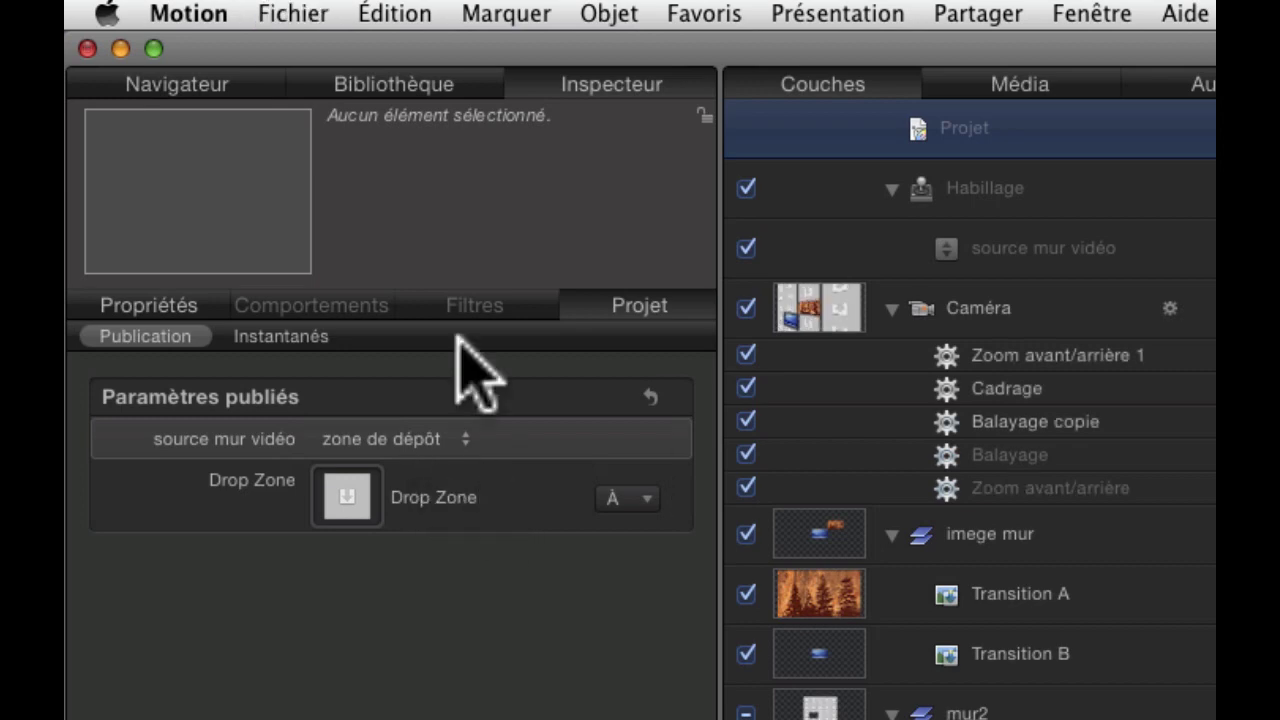
- In Final Cut Pro, delete the existing Mur vidéo A transition and place a new one after the Est. Pygmés 34 parabole clip
left_click(300, 14)
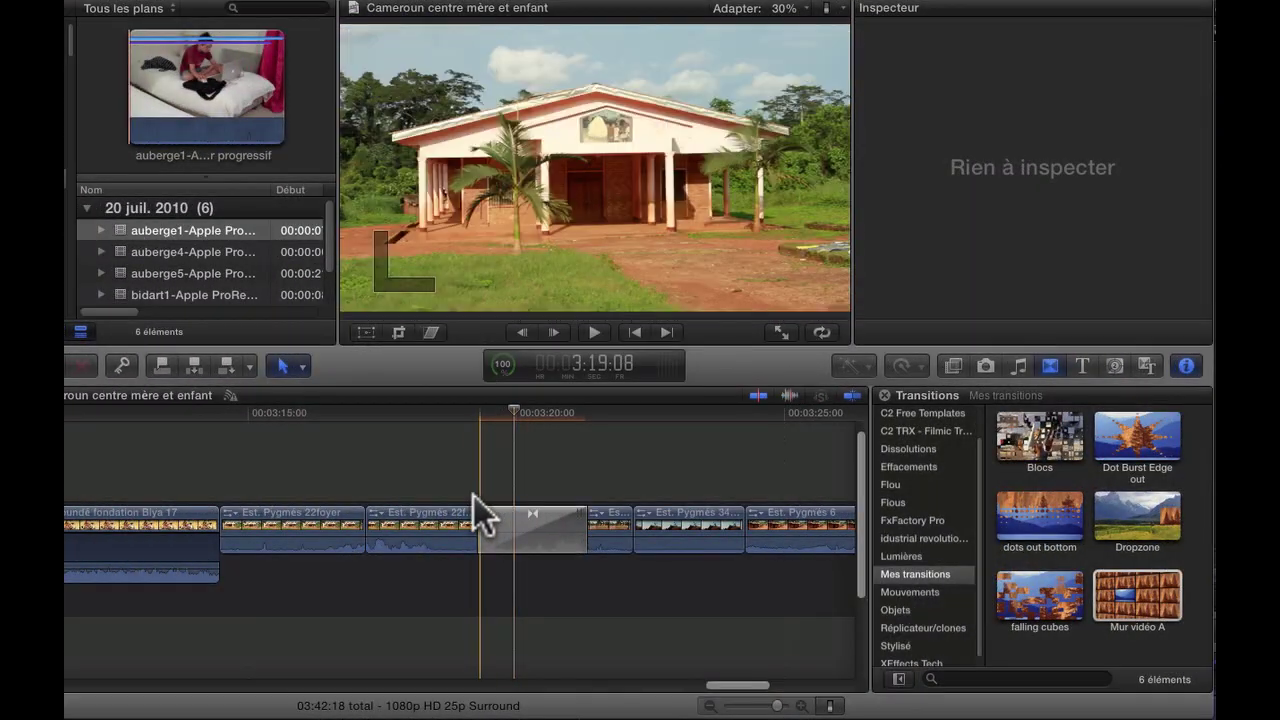
left_click(532, 521)
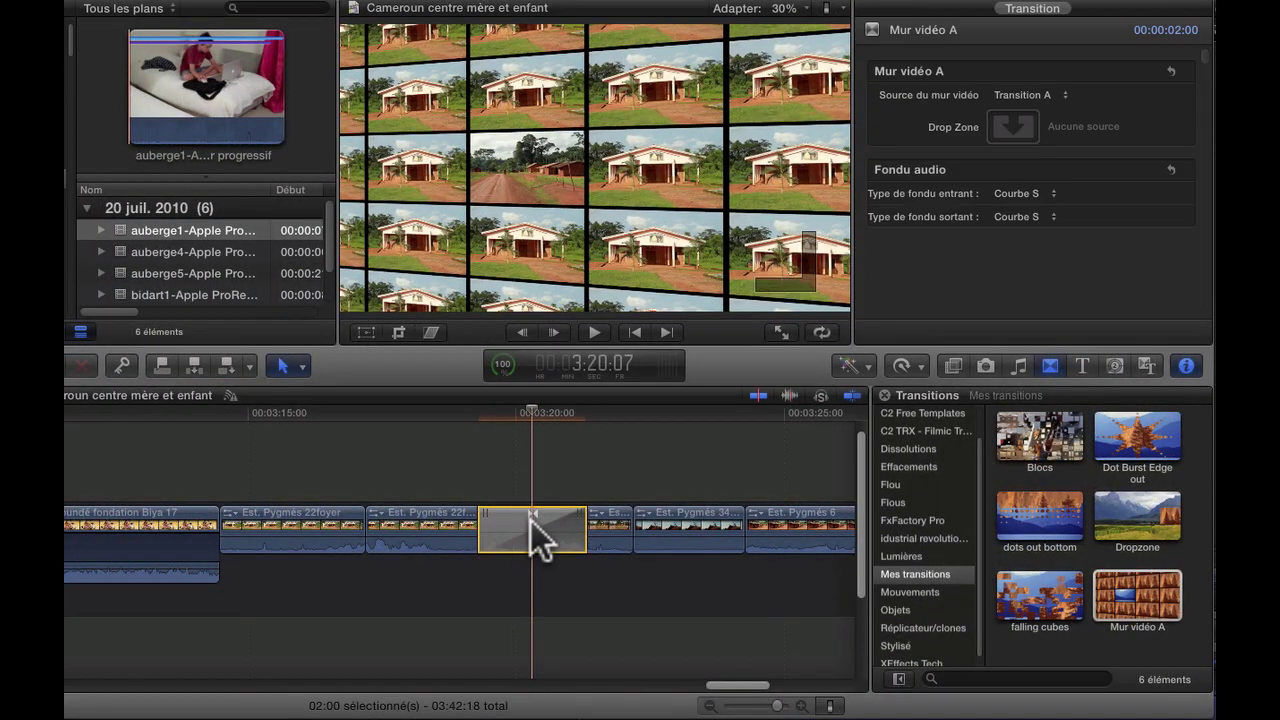
key("Delete")
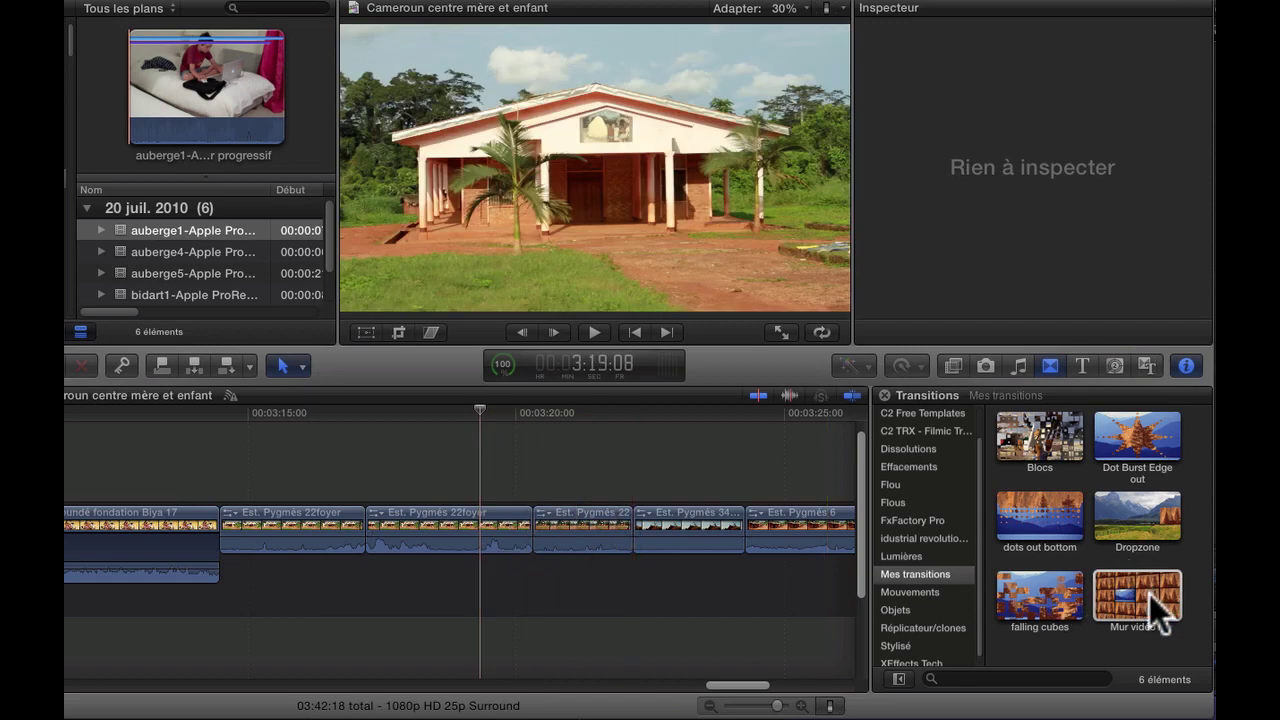
left_click_drag(1149, 594, 757, 522)
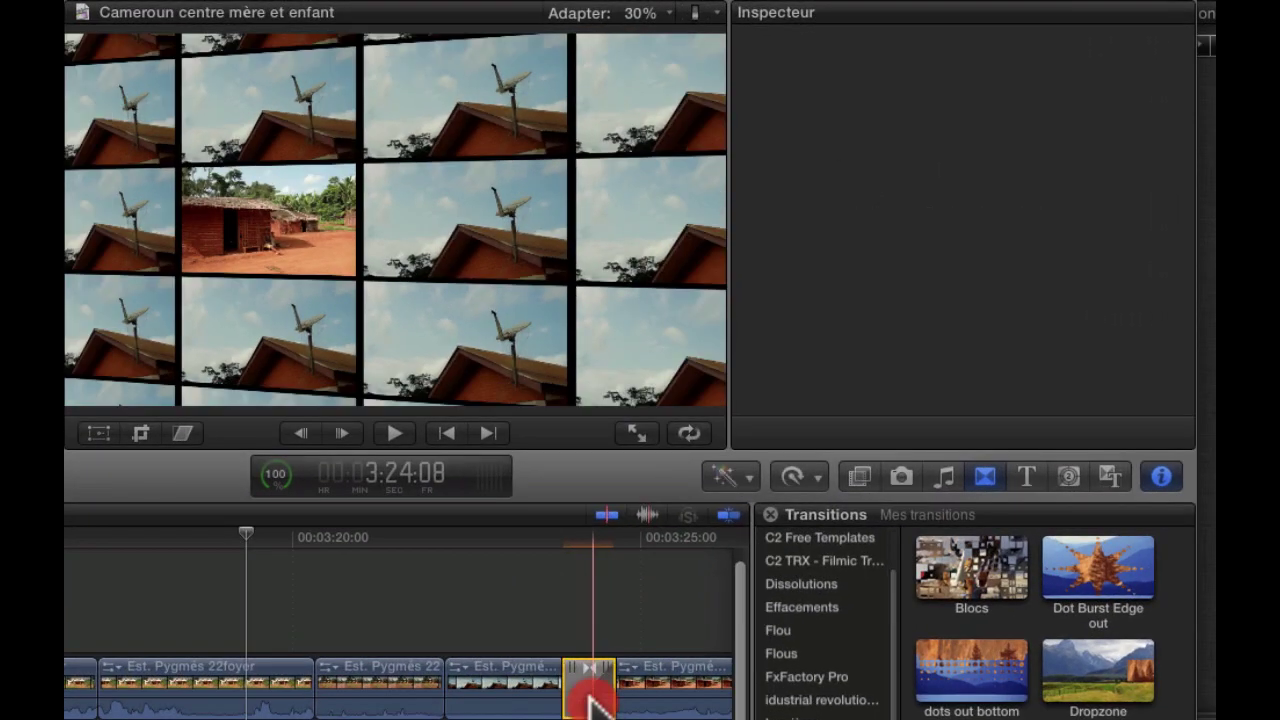
- Try Transition B as the Source du mur vidéo of the newly placed Mur vidéo A transition
left_click(590, 697)
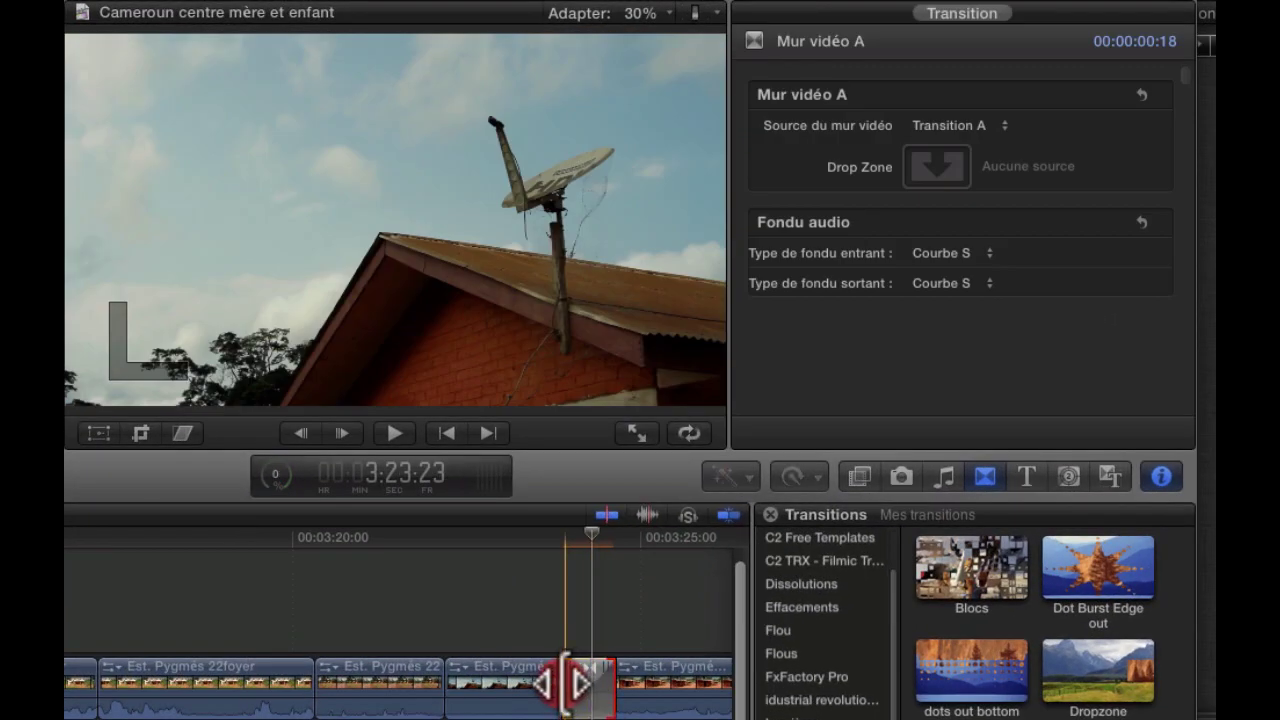
left_click(566, 685)
left_click(935, 160)
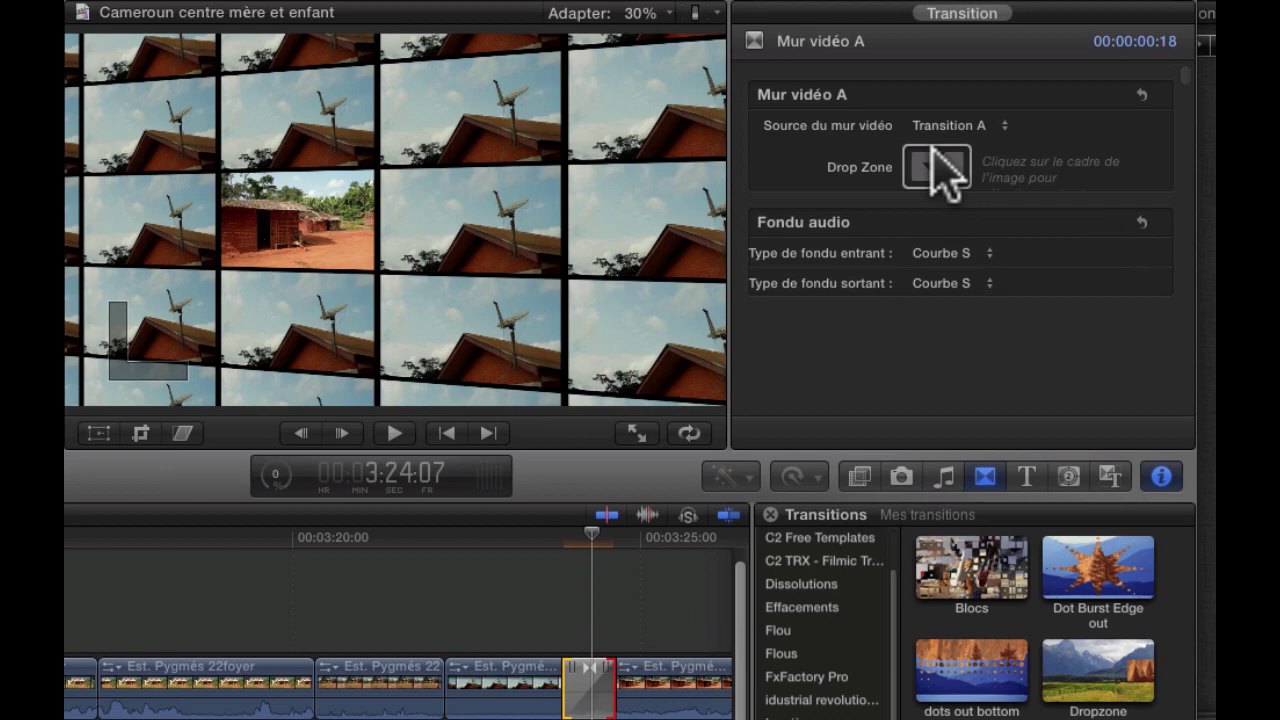
left_click(1003, 127)
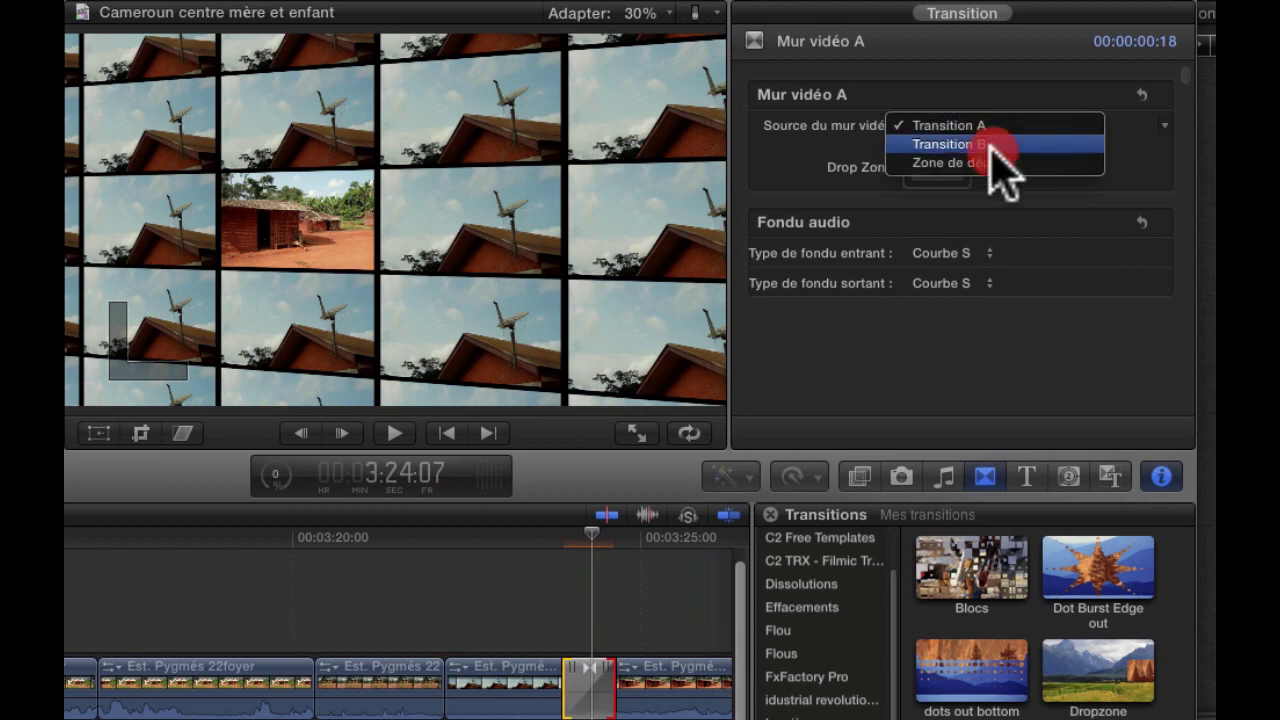
left_click(1000, 145)
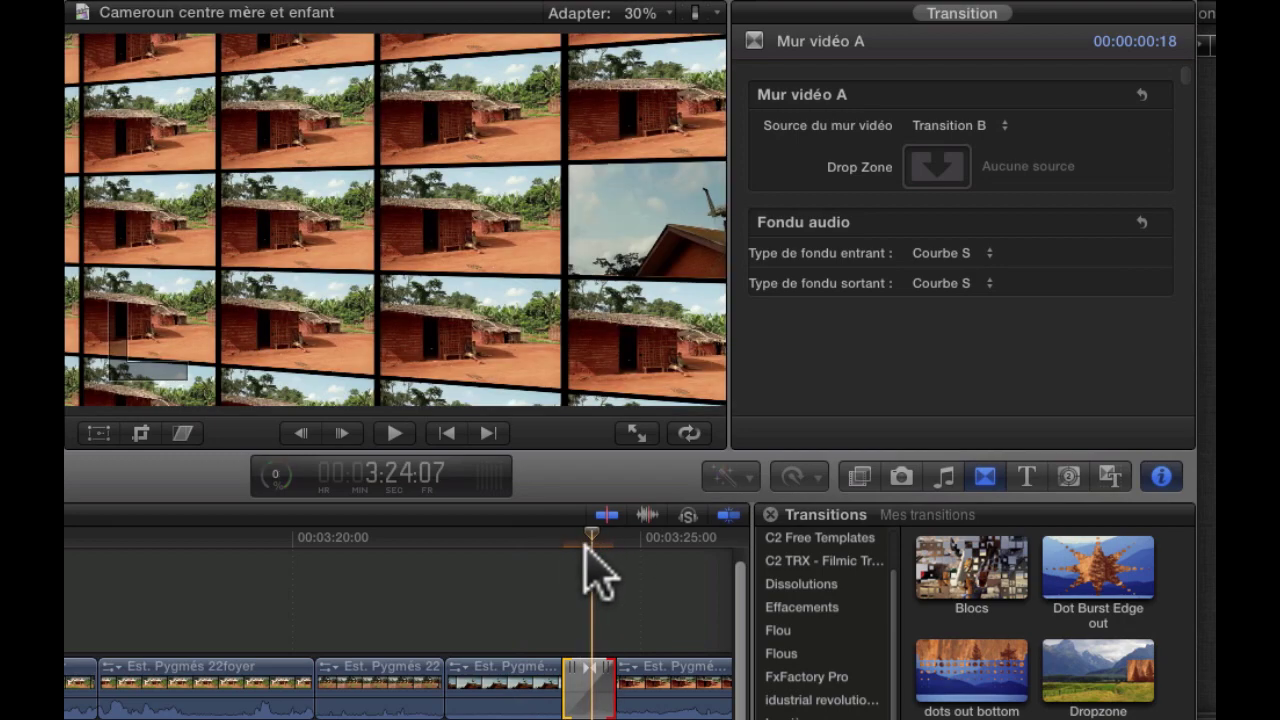
- Step frame by frame through the transition to examine the video wall with Transition B as its source
key("Left")
key("Left")
key("Left")
key("Left")
key("Left")
key("Left")
key("Left")
key("Left")
key("Left")
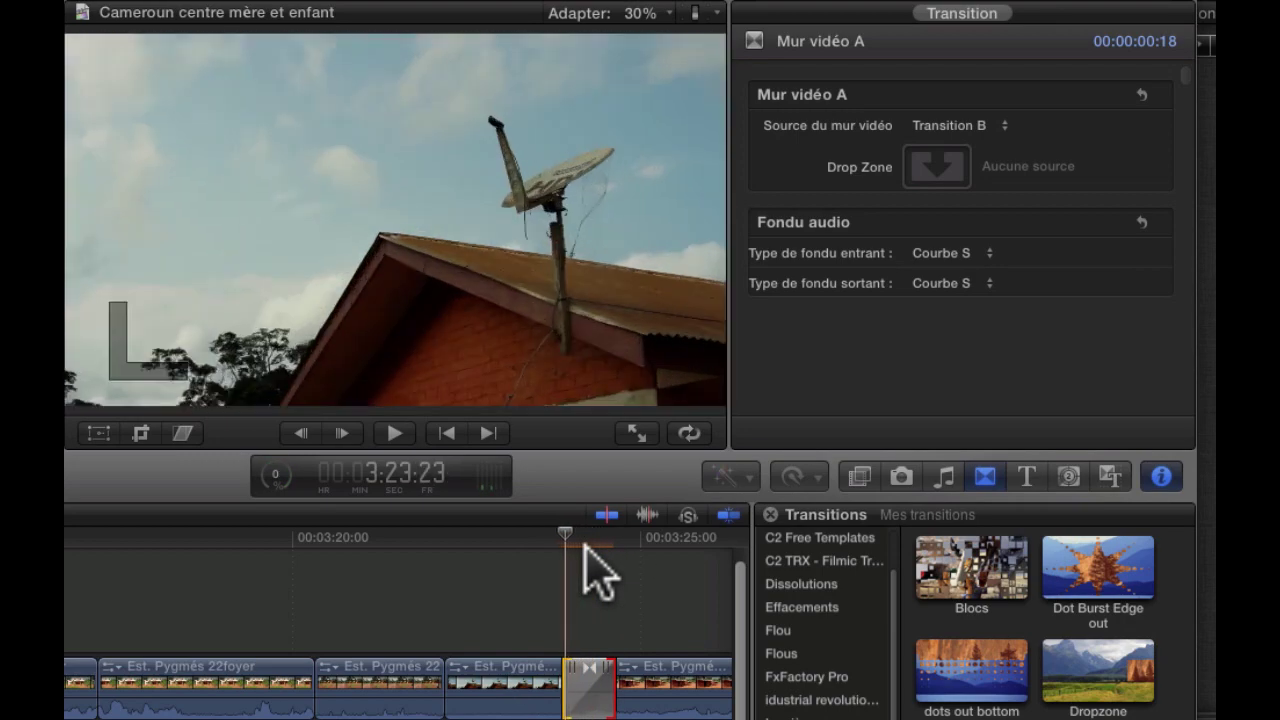
key("Right")
key("Right")
key("Right")
key("Right")
key("Right")
key("Right")
key("Left")
key("Left")
key("Left")
key("Left")
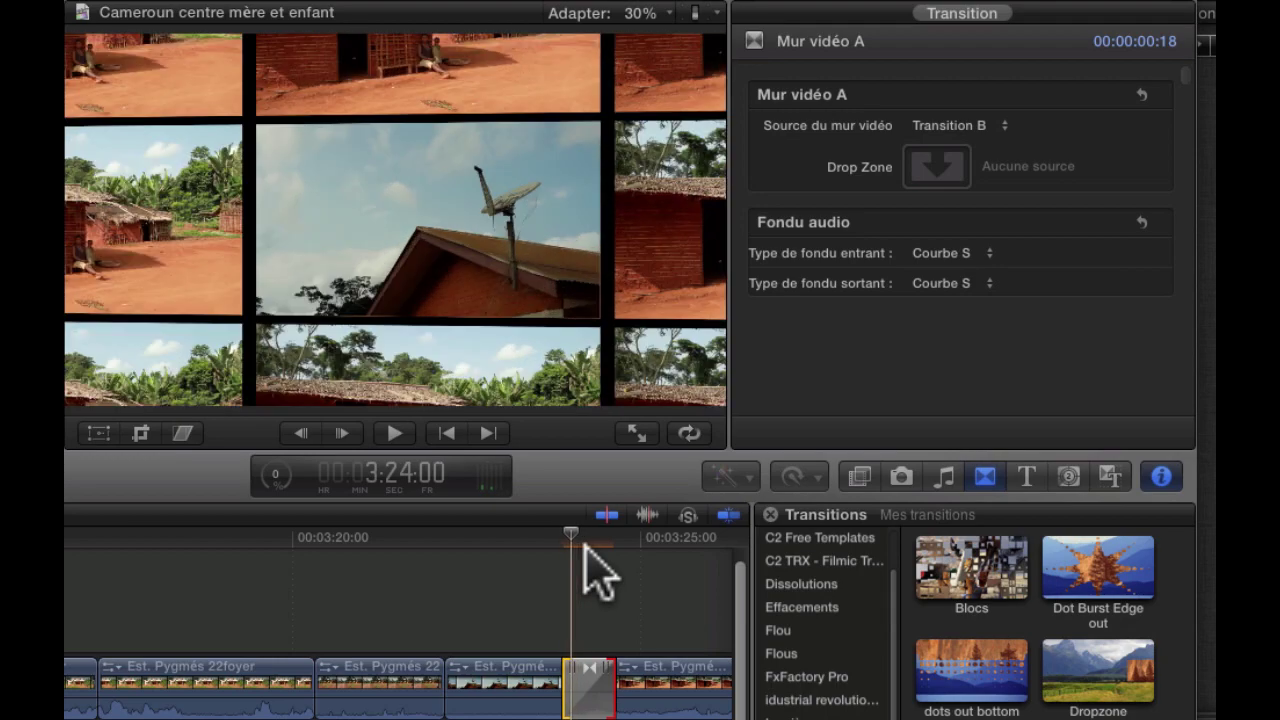
- Set the transition's Source du mur vidéo to Zone de dépôt and fill its Drop Zone with the auberge4 clip
left_click(1003, 125)
left_click(986, 145)
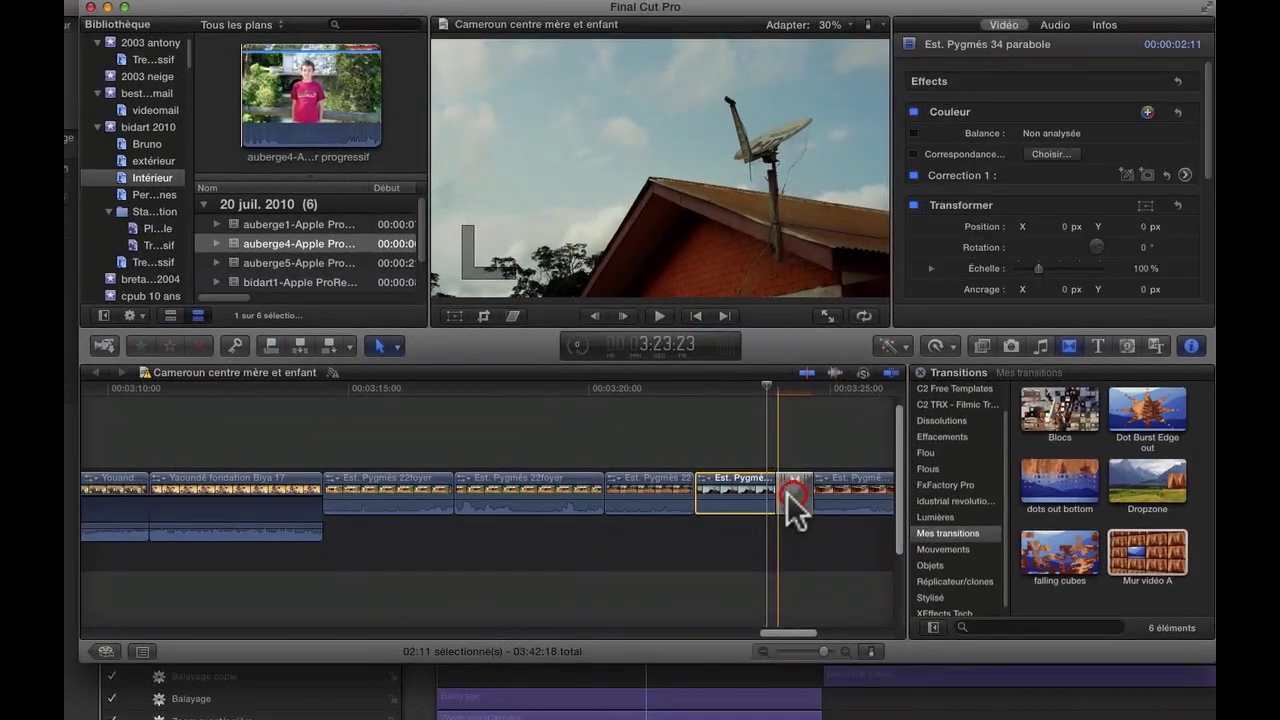
left_click(787, 492)
left_click(1033, 134)
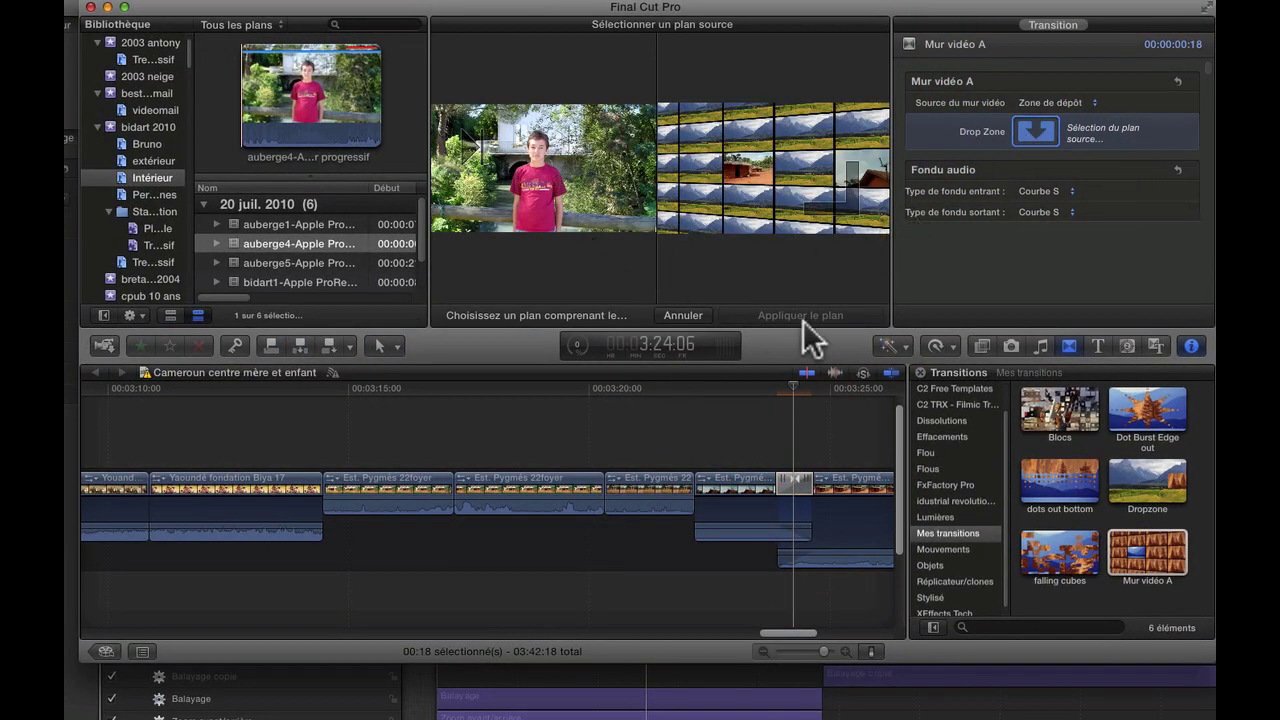
left_click(537, 203)
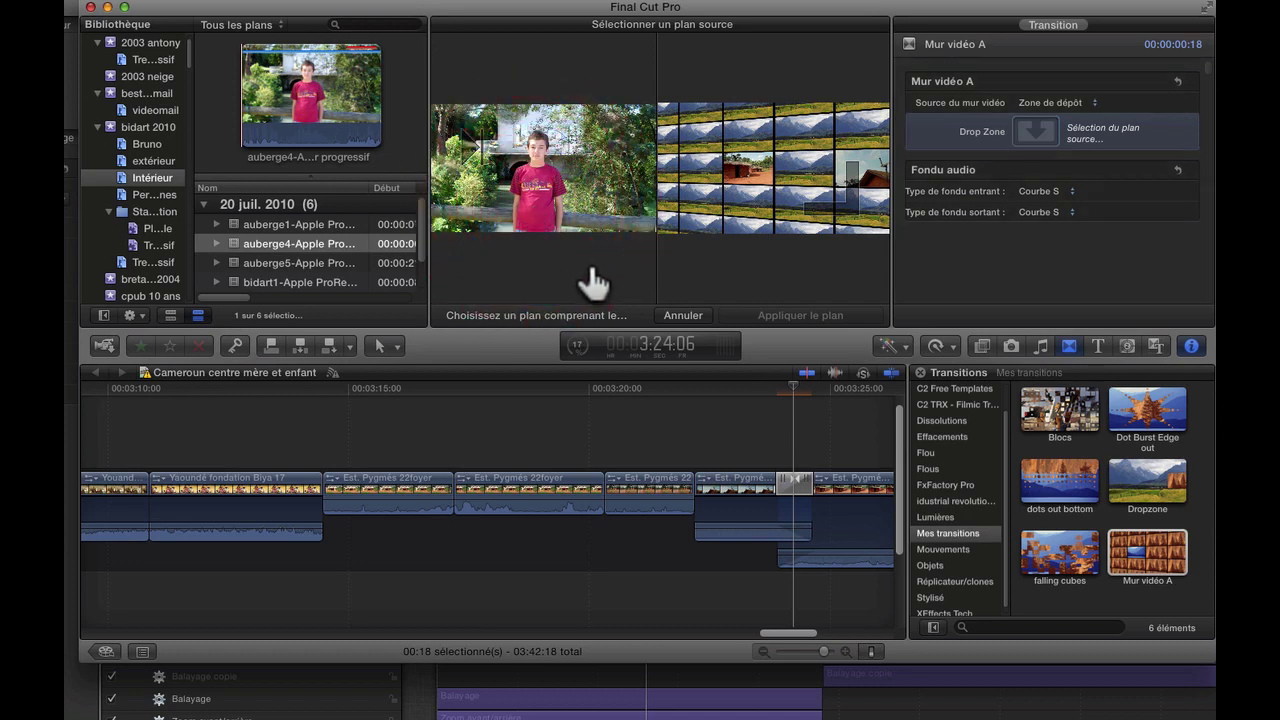
left_click(1026, 135)
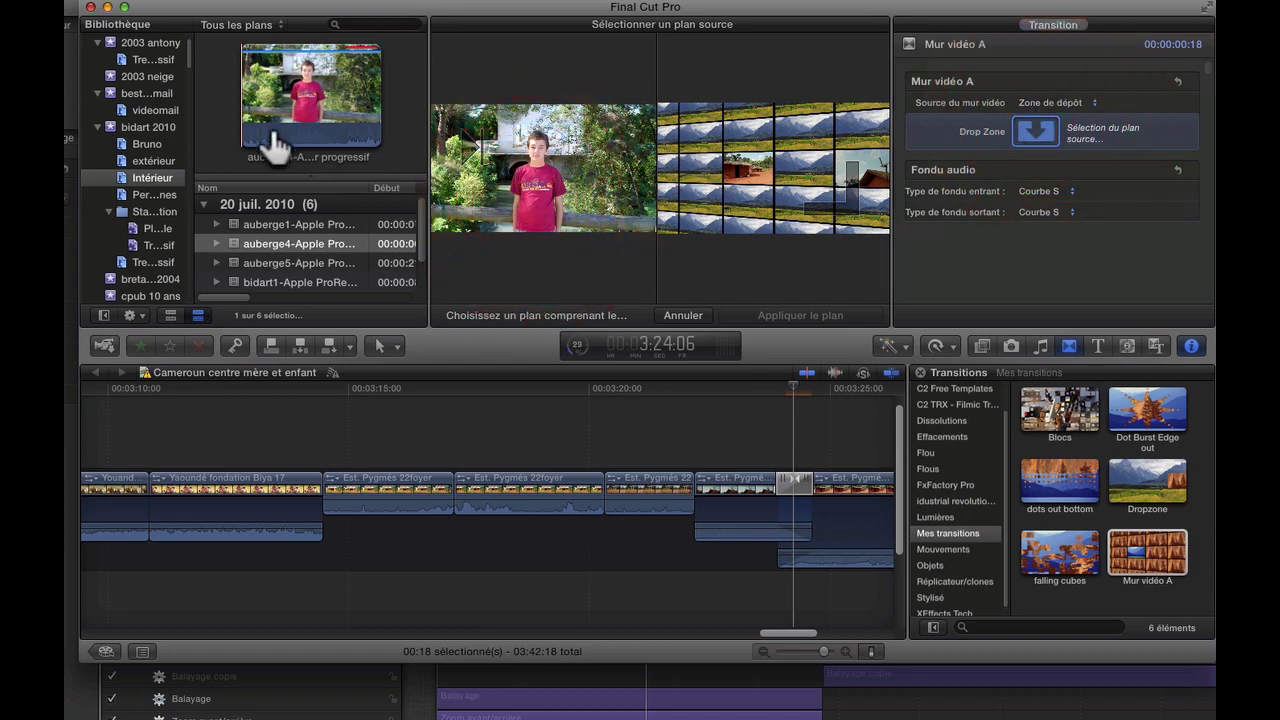
left_click(294, 144)
left_click(559, 389)
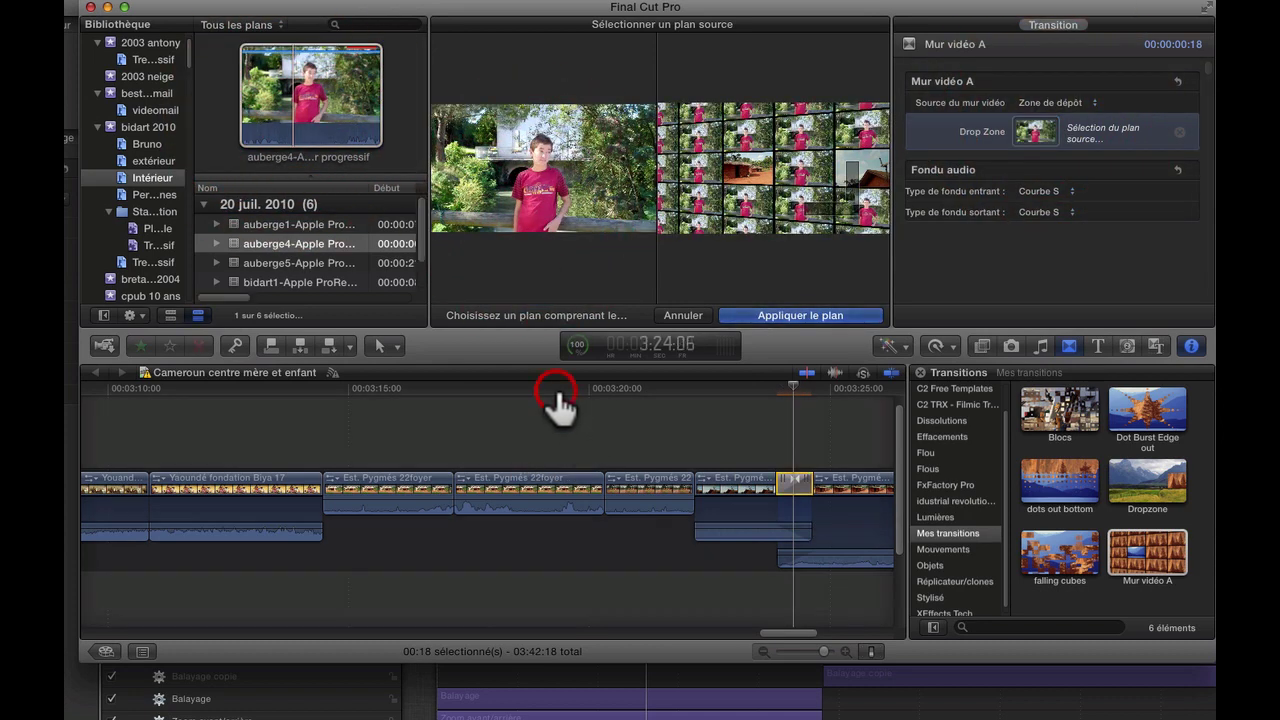
left_click(782, 315)
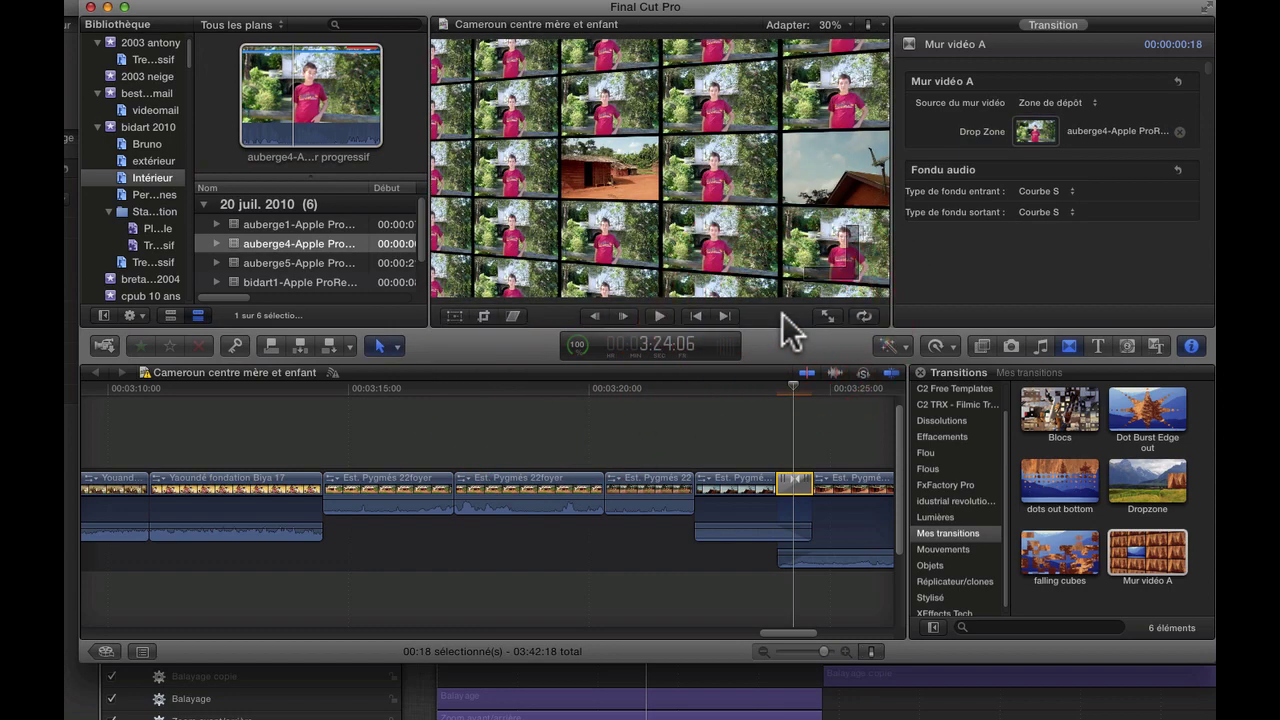
- Play the transition and step through its frames to examine the auberge4 clip on the video wall
left_click(767, 381)
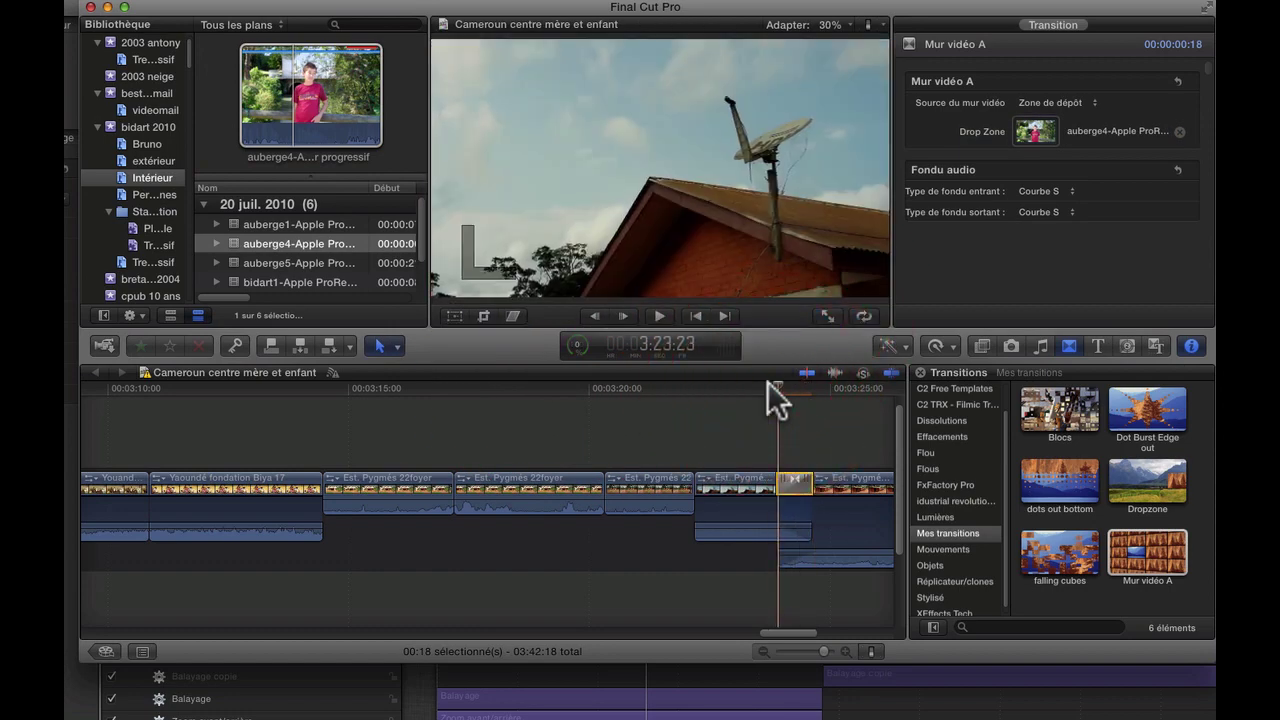
key("space")
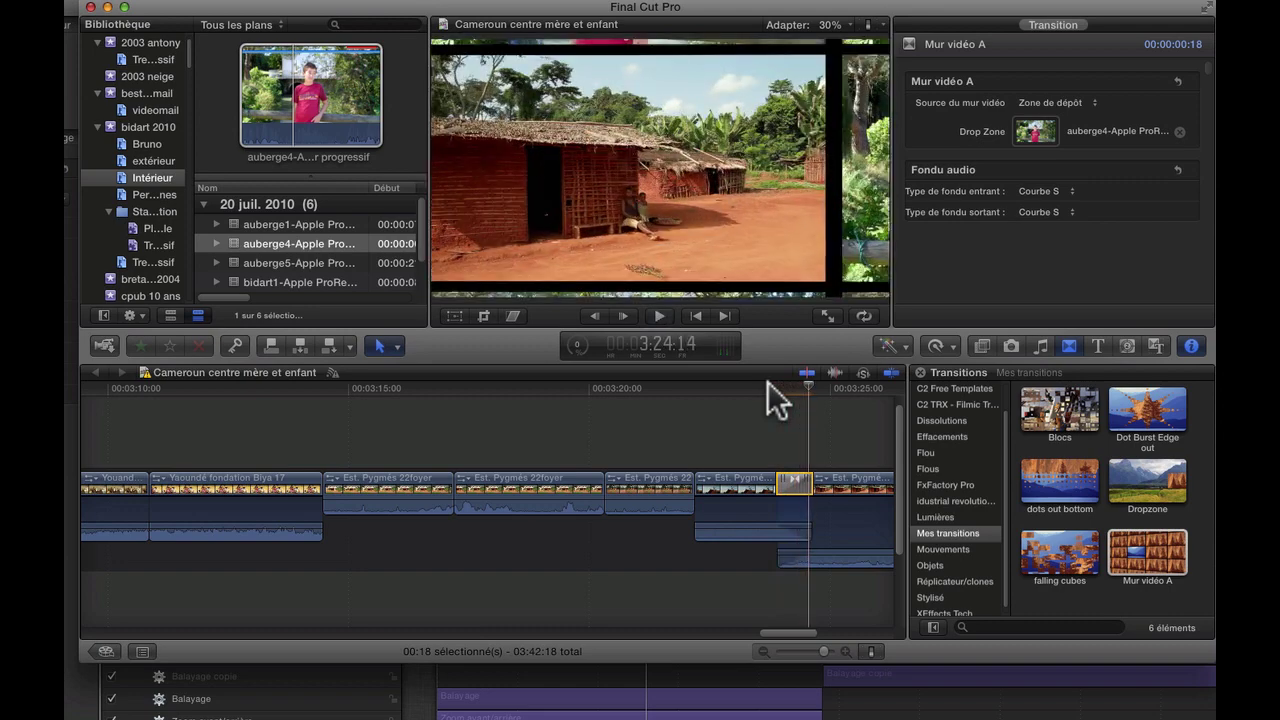
key("Left")
key("Left")
key("Left")
key("Left")
key("Left")
key("Left")
key("Left")
key("Left")
key("Left")
key("Left")
key("Left")
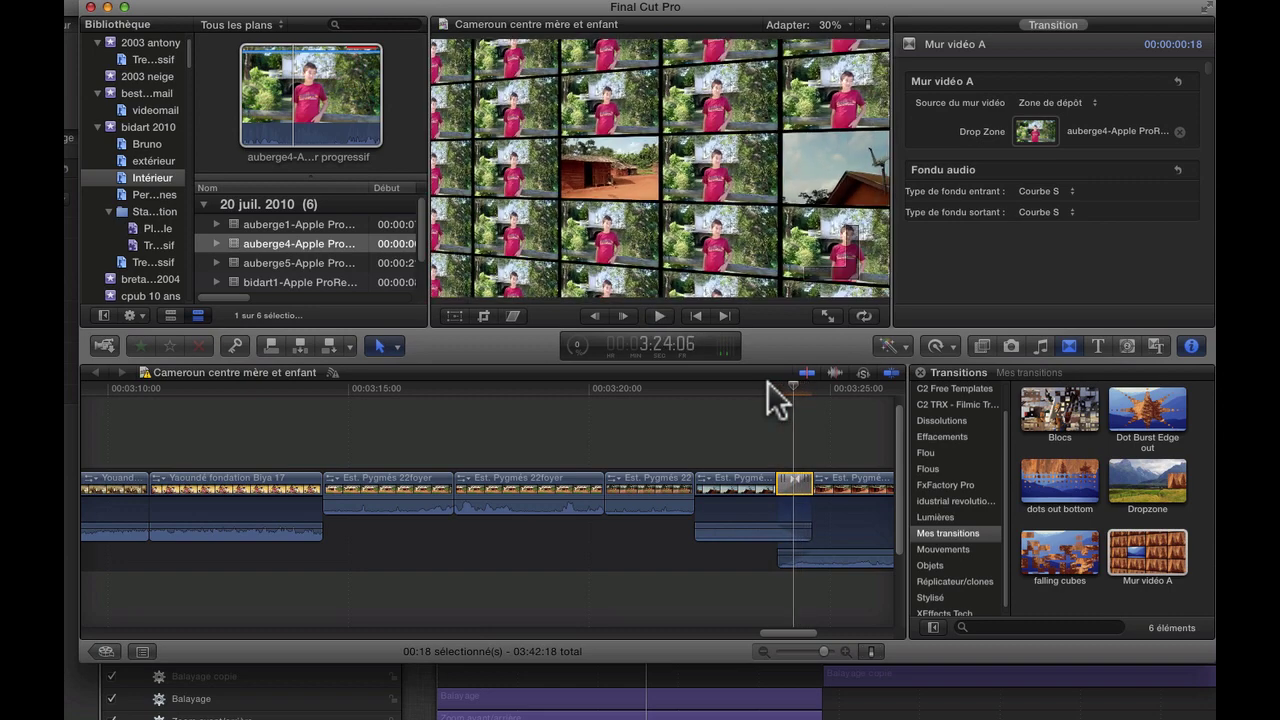
key("Left")
key("Left")
key("Left")
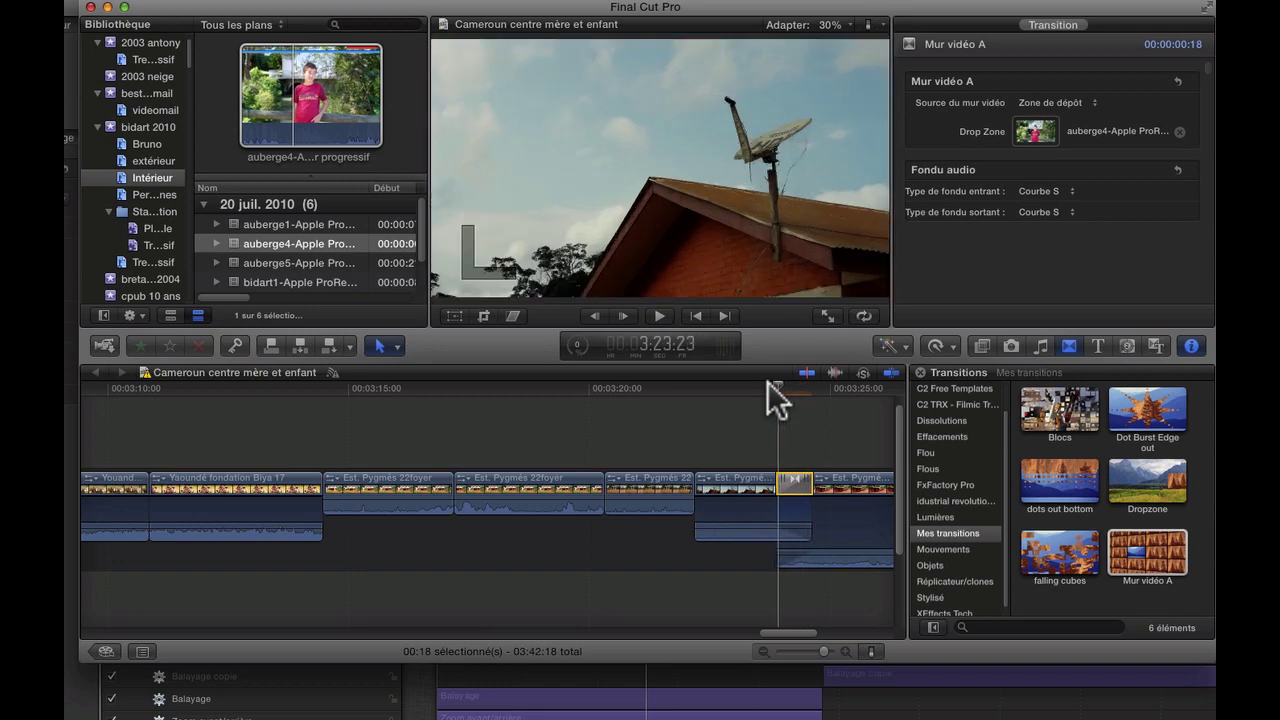
key("Right")
key("Right")
key("Right")
key("Right")
key("Right")
key("Right")
key("Right")
key("Right")
key("Right")
key("Right")
key("Right")
key("Right")
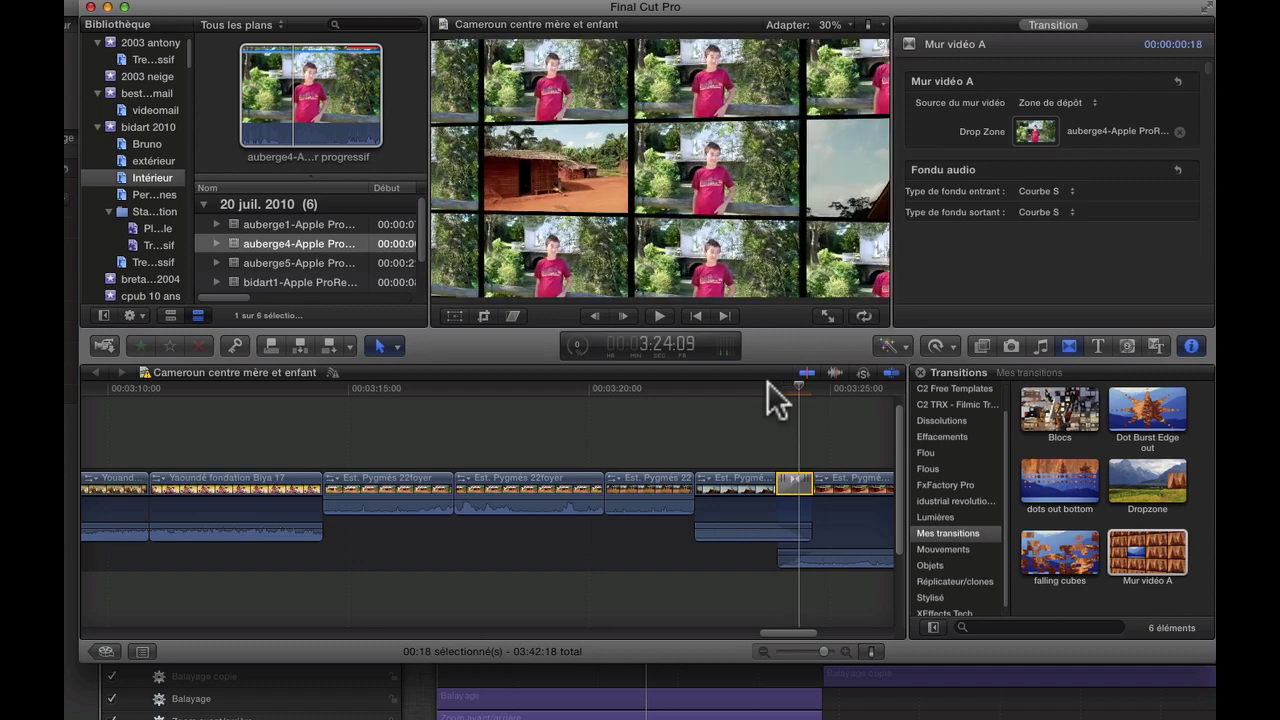
key("Right")
key("Right")
key("Right")
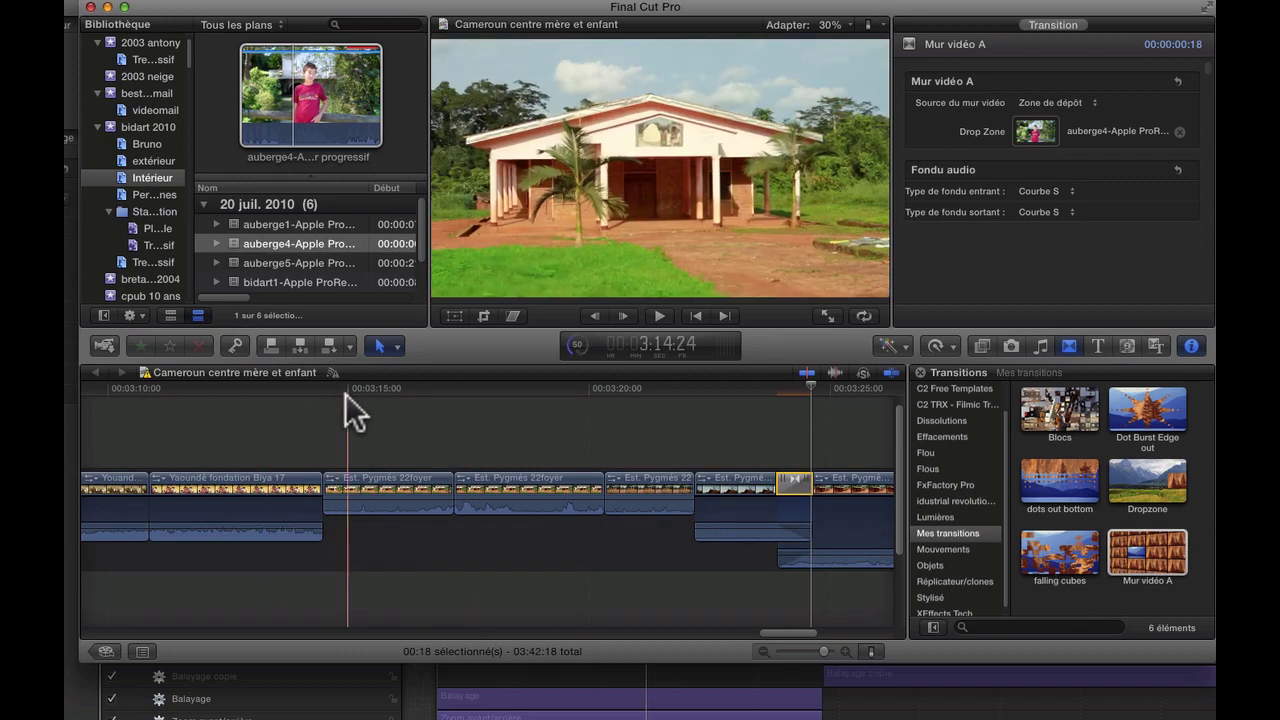
- Add the Mur vidéo A transition between the clips at about 37 seconds in the timeline and play it
left_click_drag(1119, 562, 223, 451)
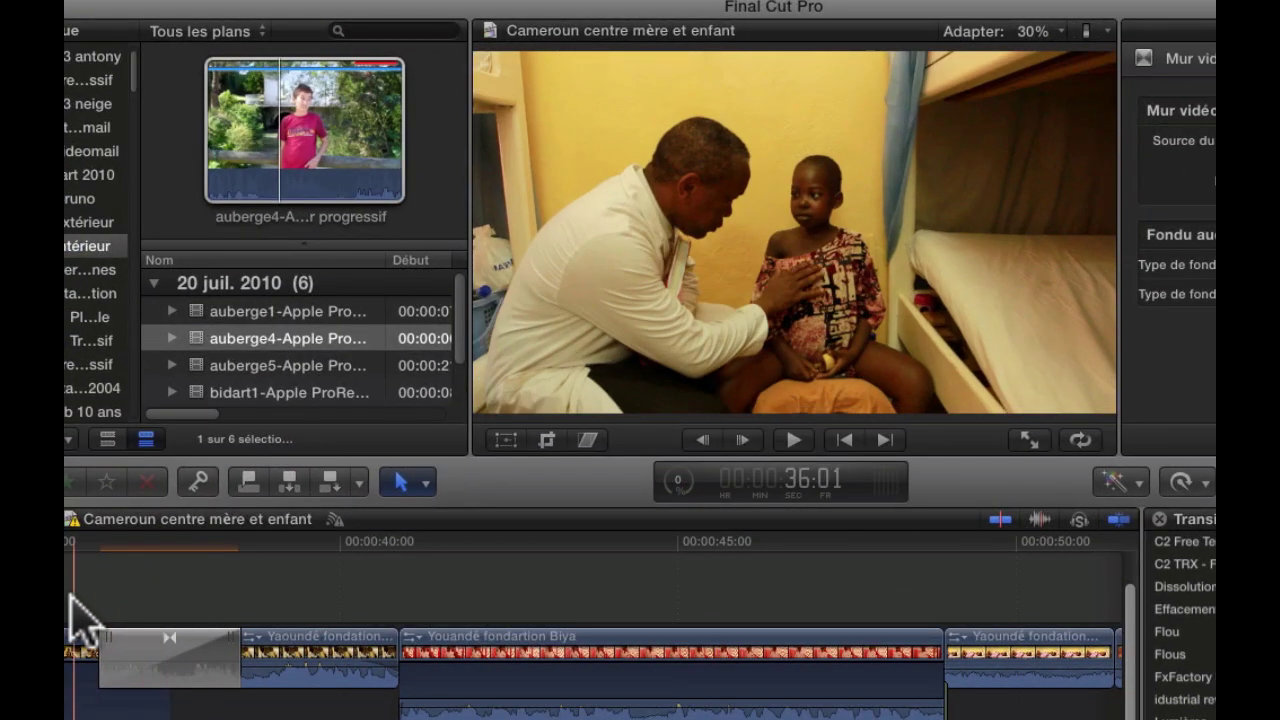
key("space")
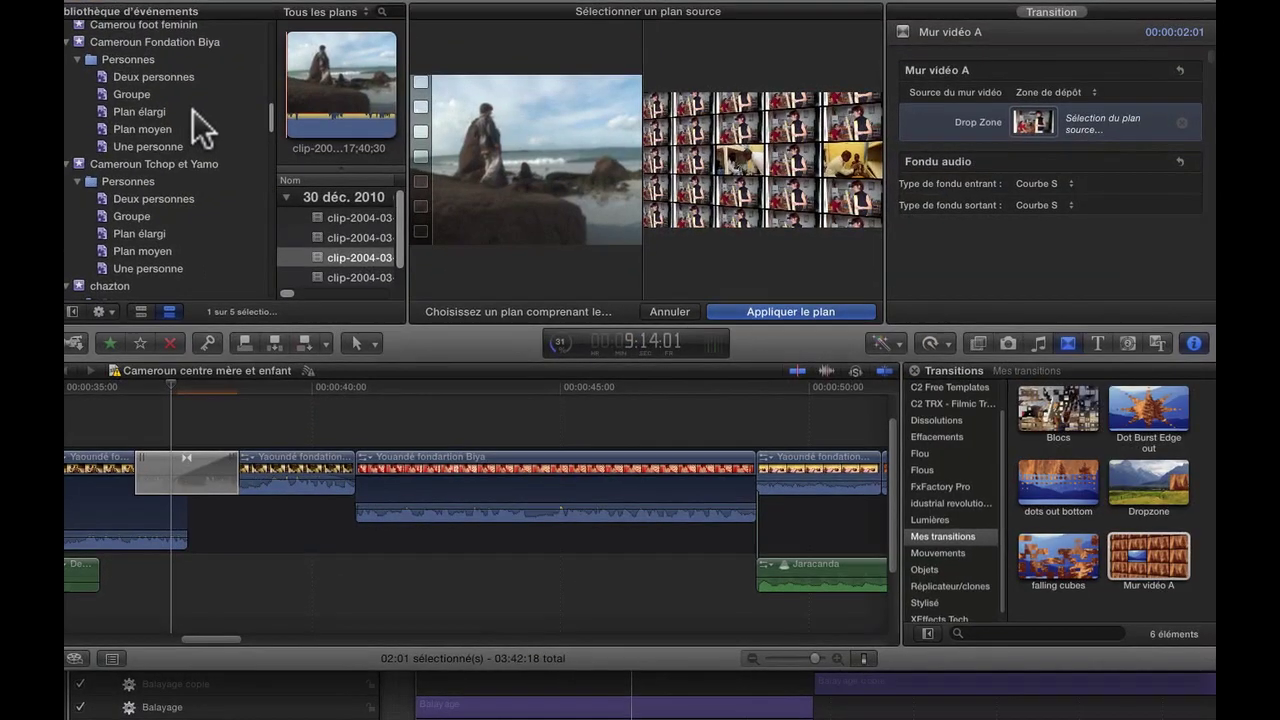
- Fill this transition's Drop Zone with the Yaoundé, hopital rue à côté clip from the Cameroun Fondation Biya event and play the result
scroll(193, 110, "up", 2)
scroll(192, 111, "up", 1)
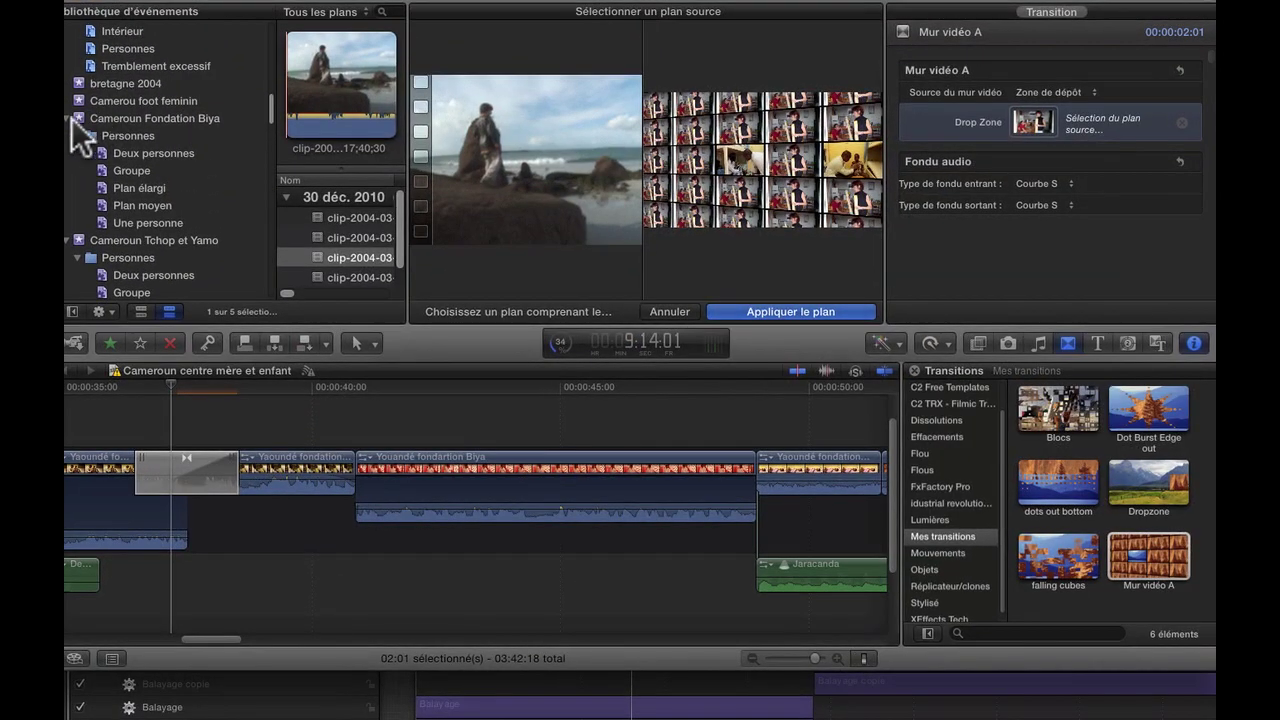
left_click(84, 119)
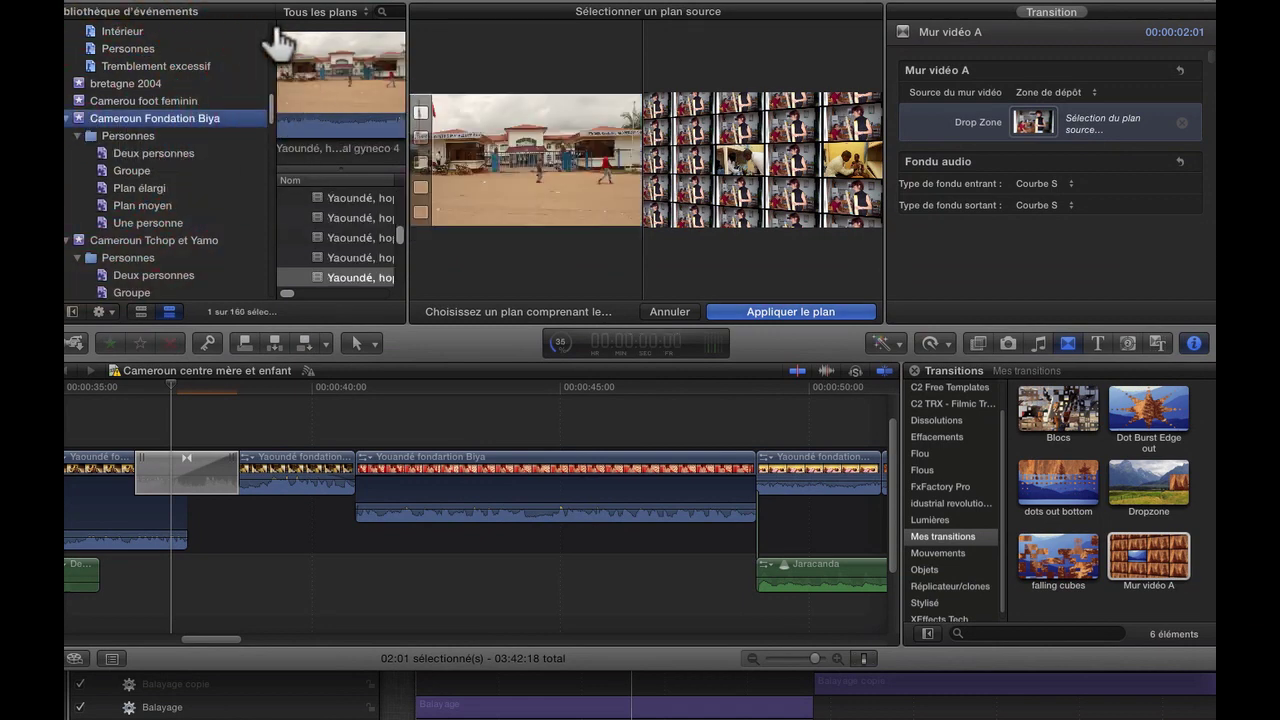
left_click_drag(280, 42, 149, 34)
left_click(255, 210)
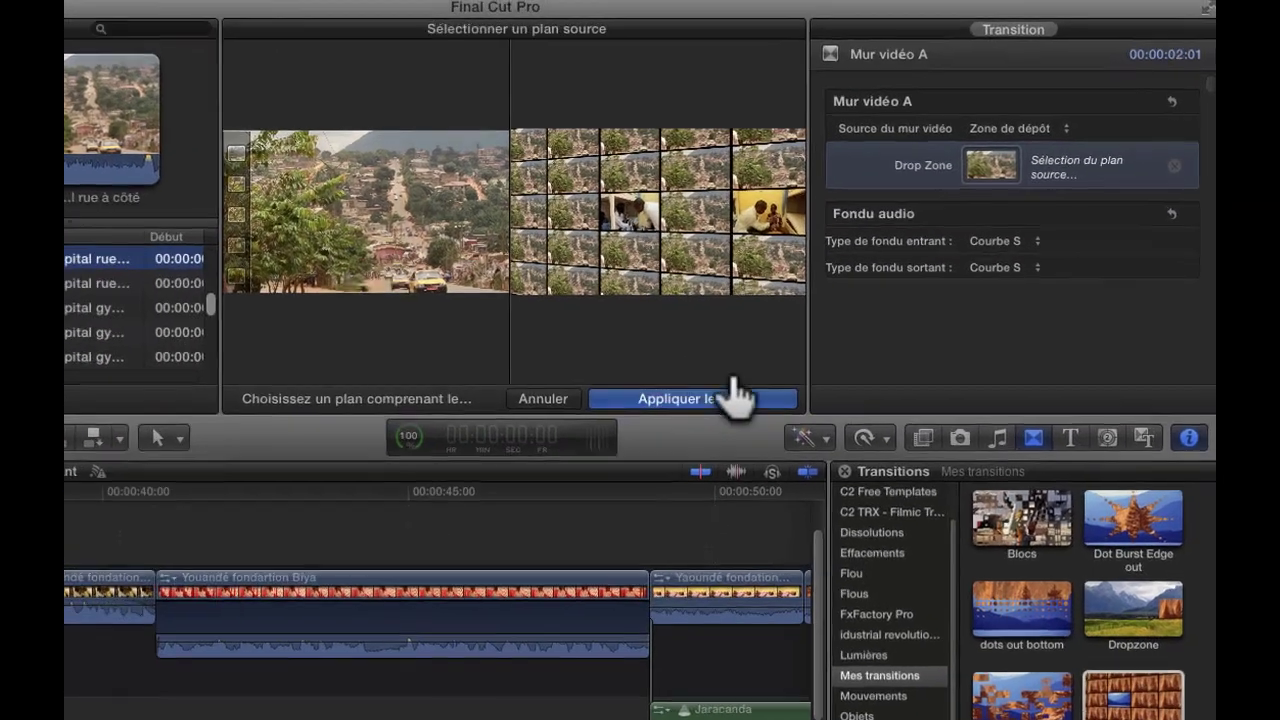
left_click(830, 313)
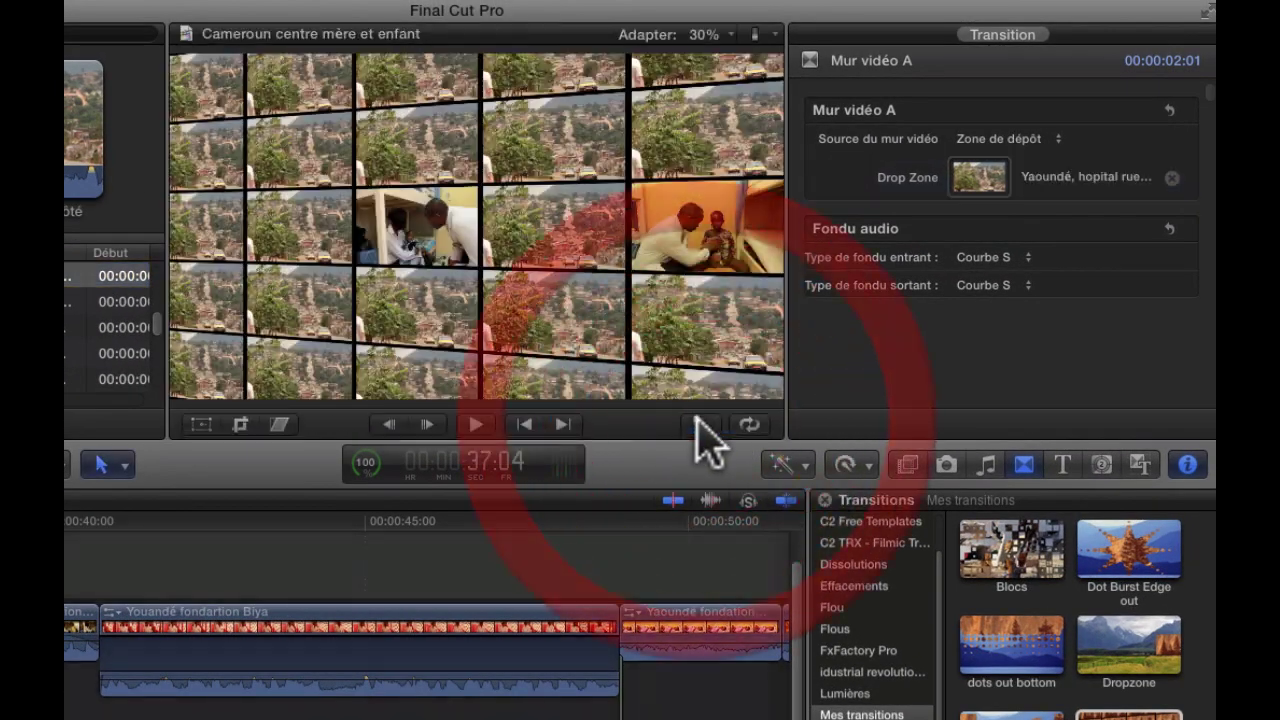
key("space")
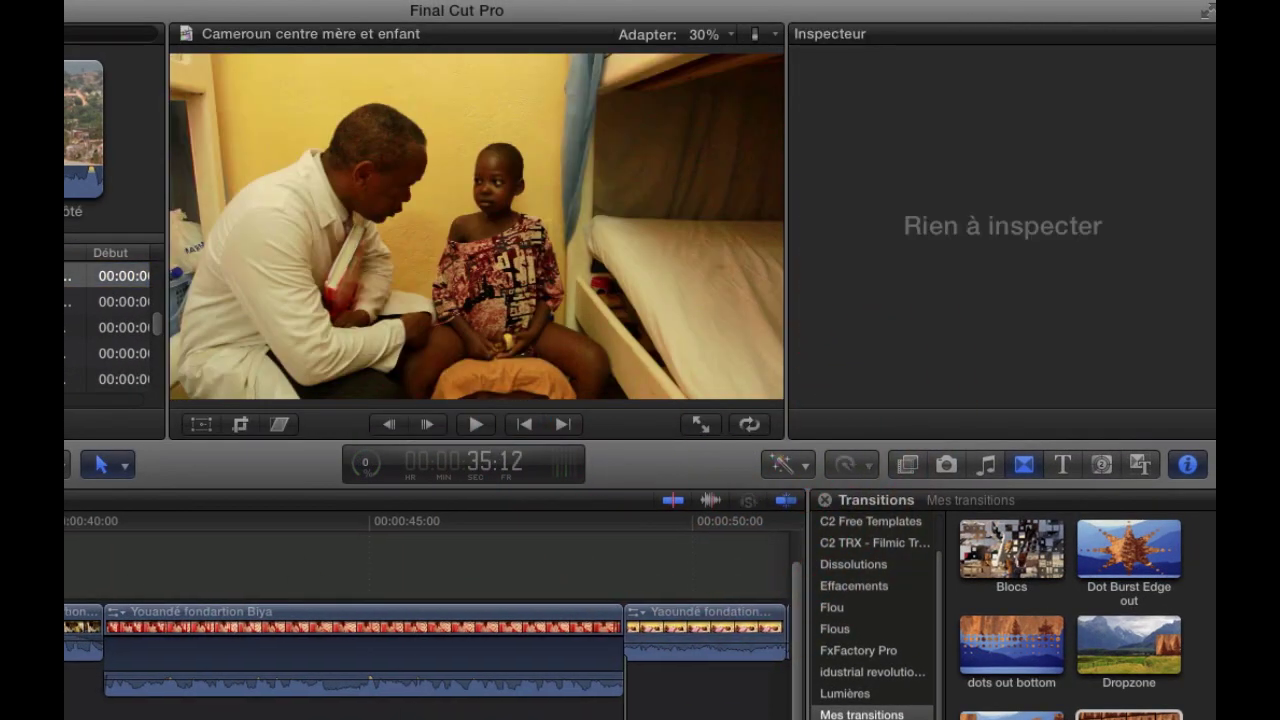